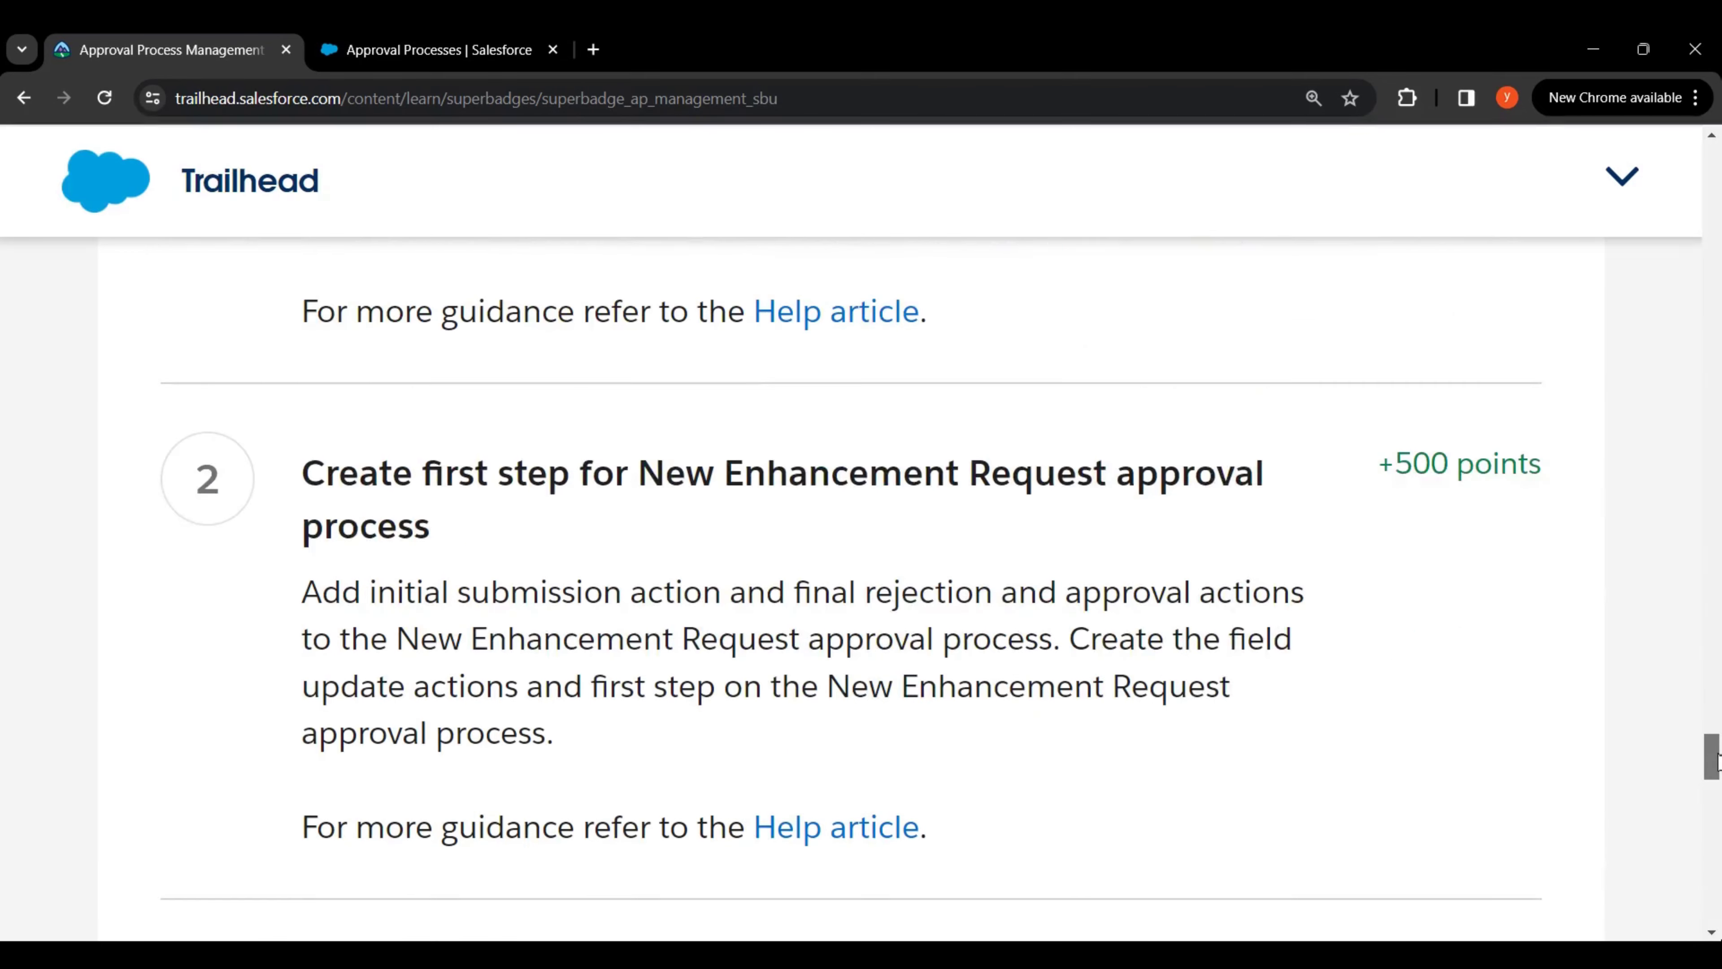
# Read the Trailhead challenge 3 description on creating the second step for the New Enhancement Request approval process.
pyautogui.scroll(-2, 521, 605)
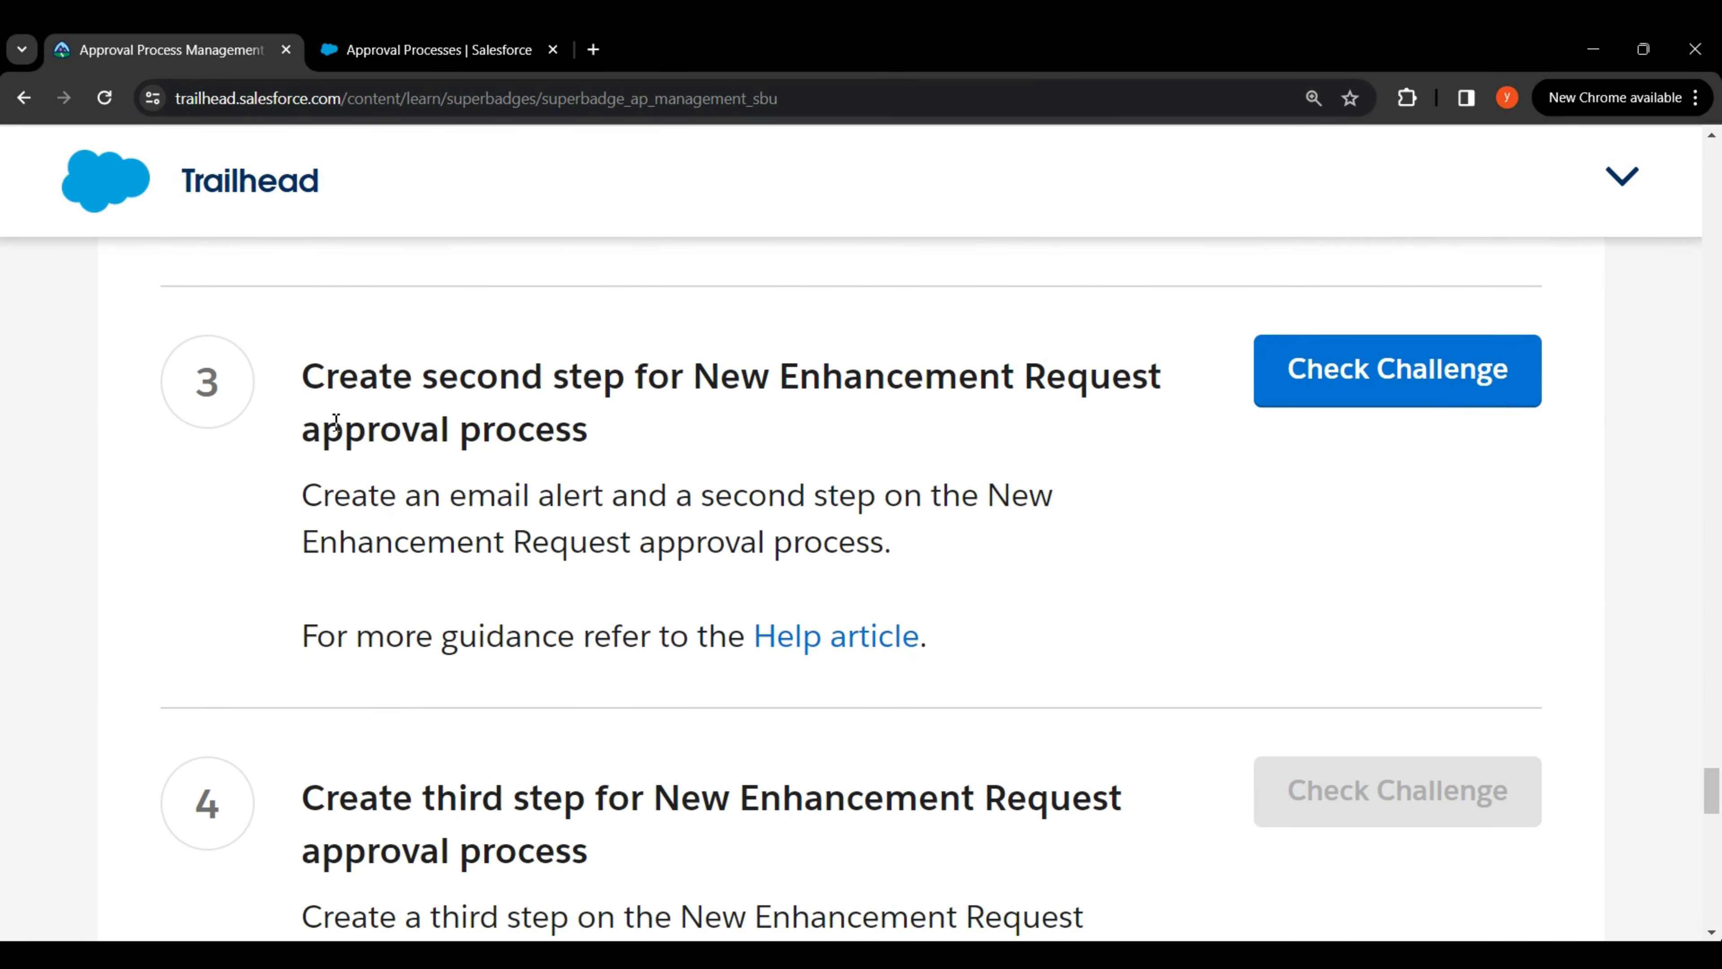
pyautogui.moveTo(305, 376); pyautogui.dragTo(1163, 373)
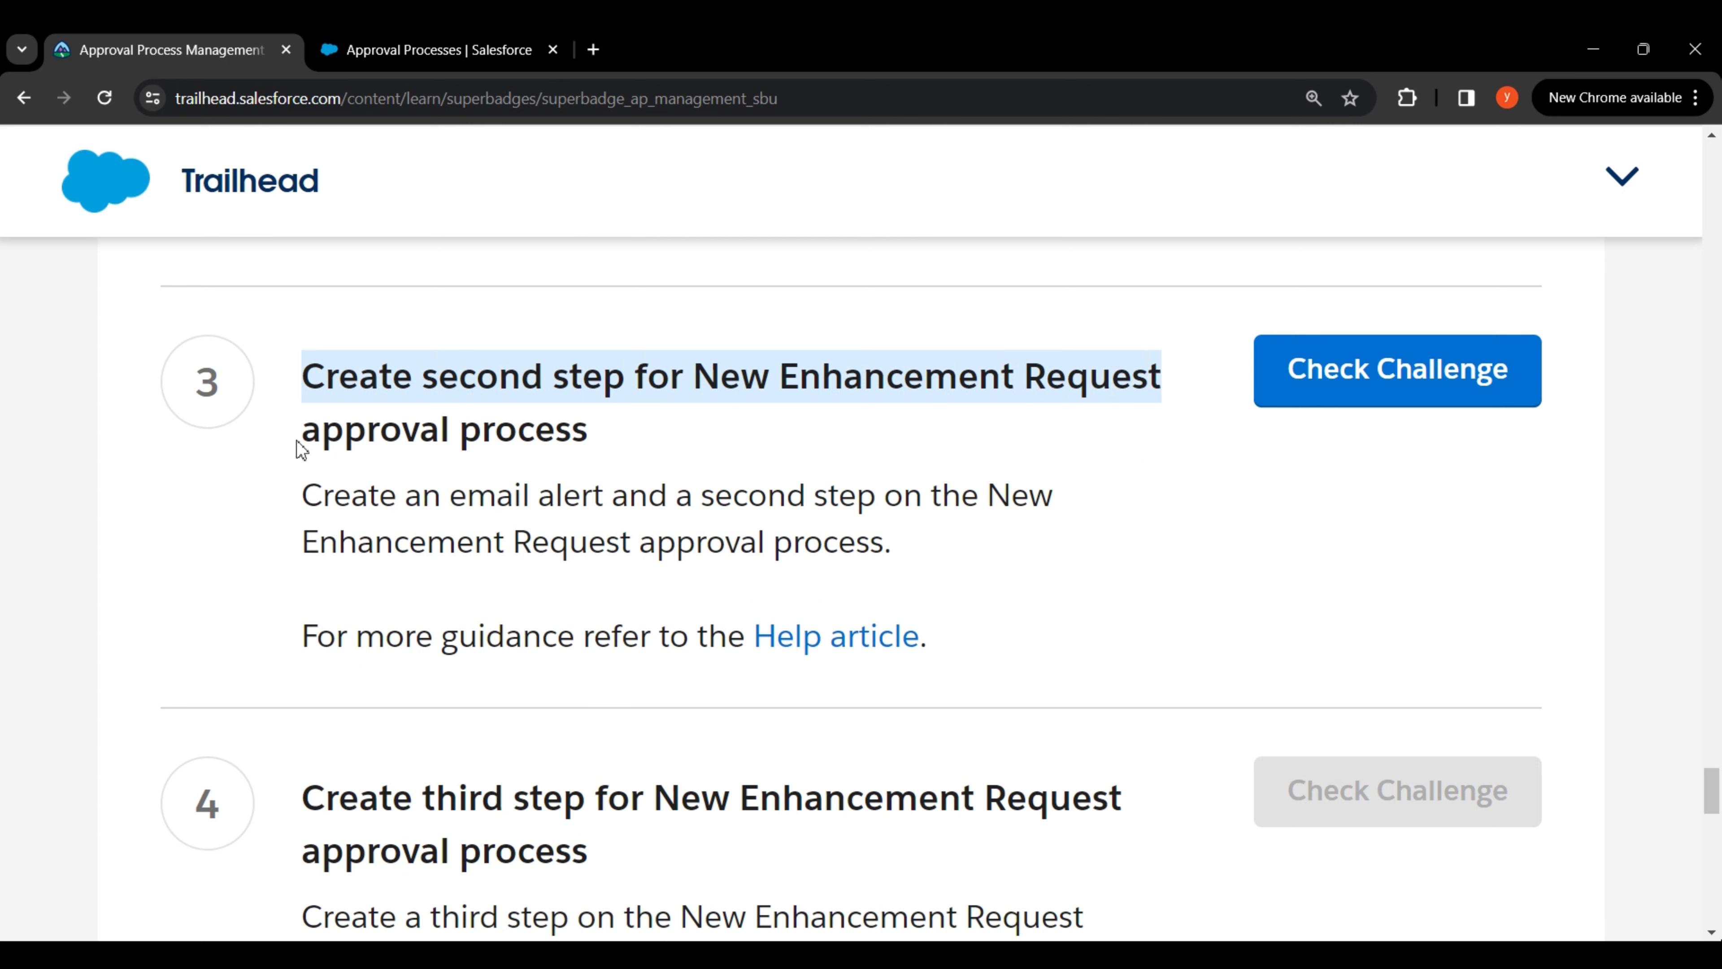
pyautogui.moveTo(309, 440); pyautogui.dragTo(563, 427)
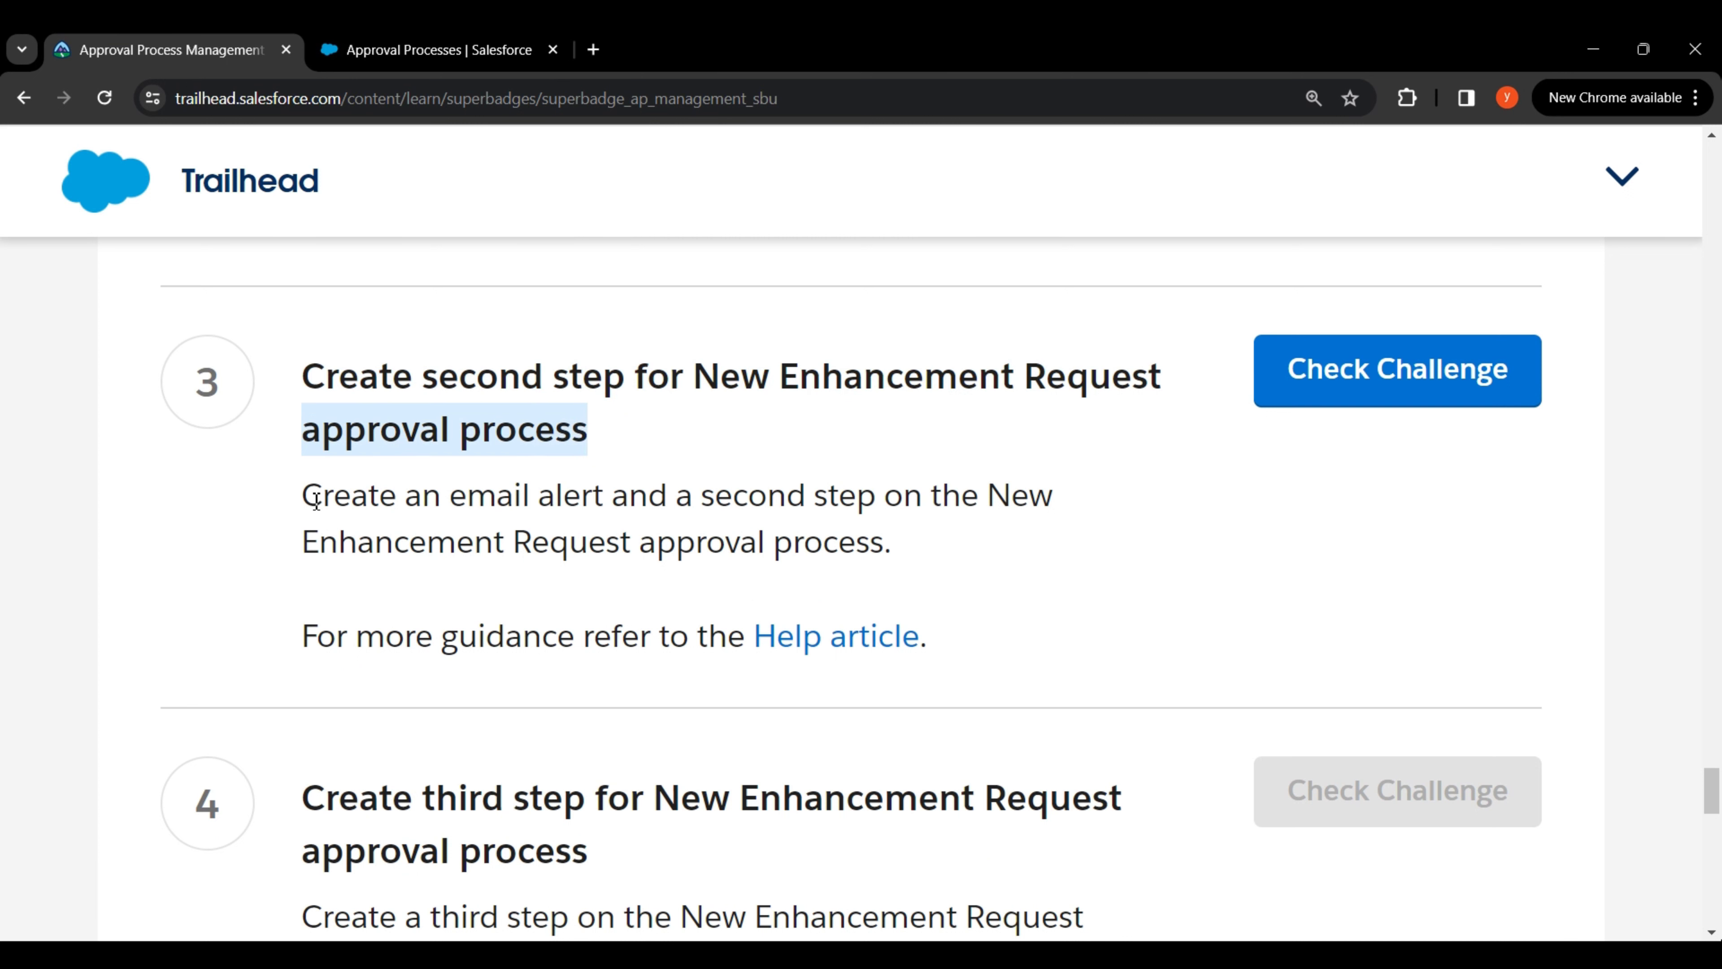
pyautogui.moveTo(307, 498); pyautogui.dragTo(1053, 494)
pyautogui.moveTo(310, 547); pyautogui.dragTo(885, 544)
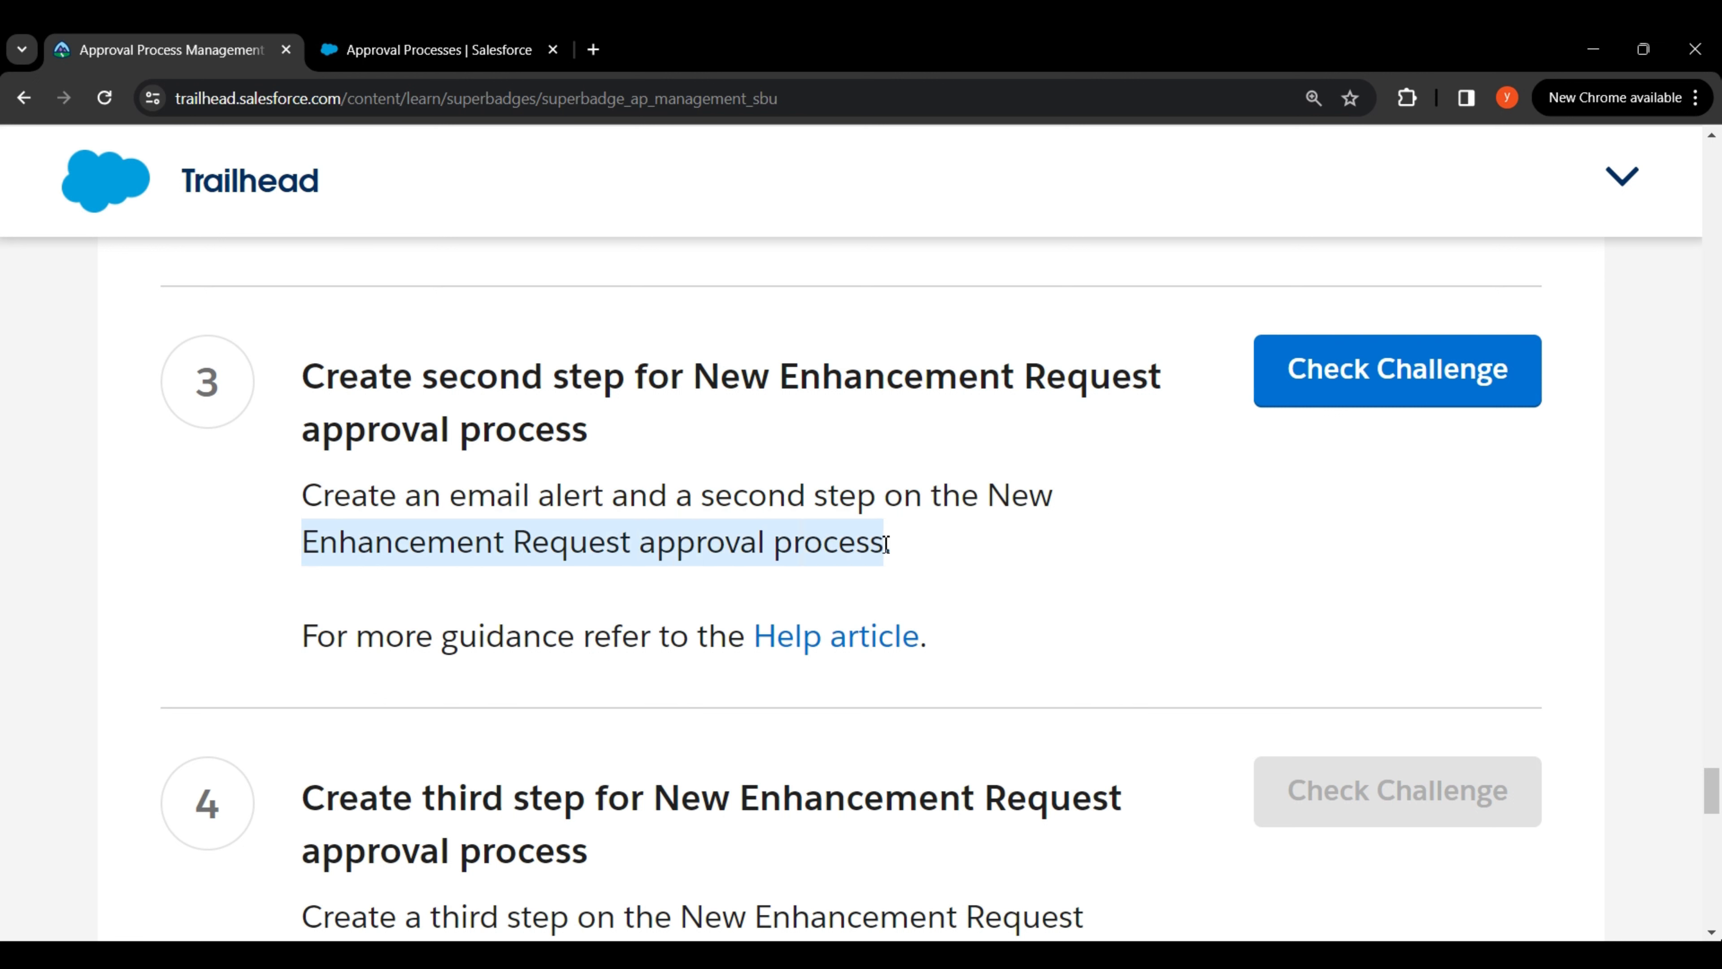
pyautogui.click(959, 570)
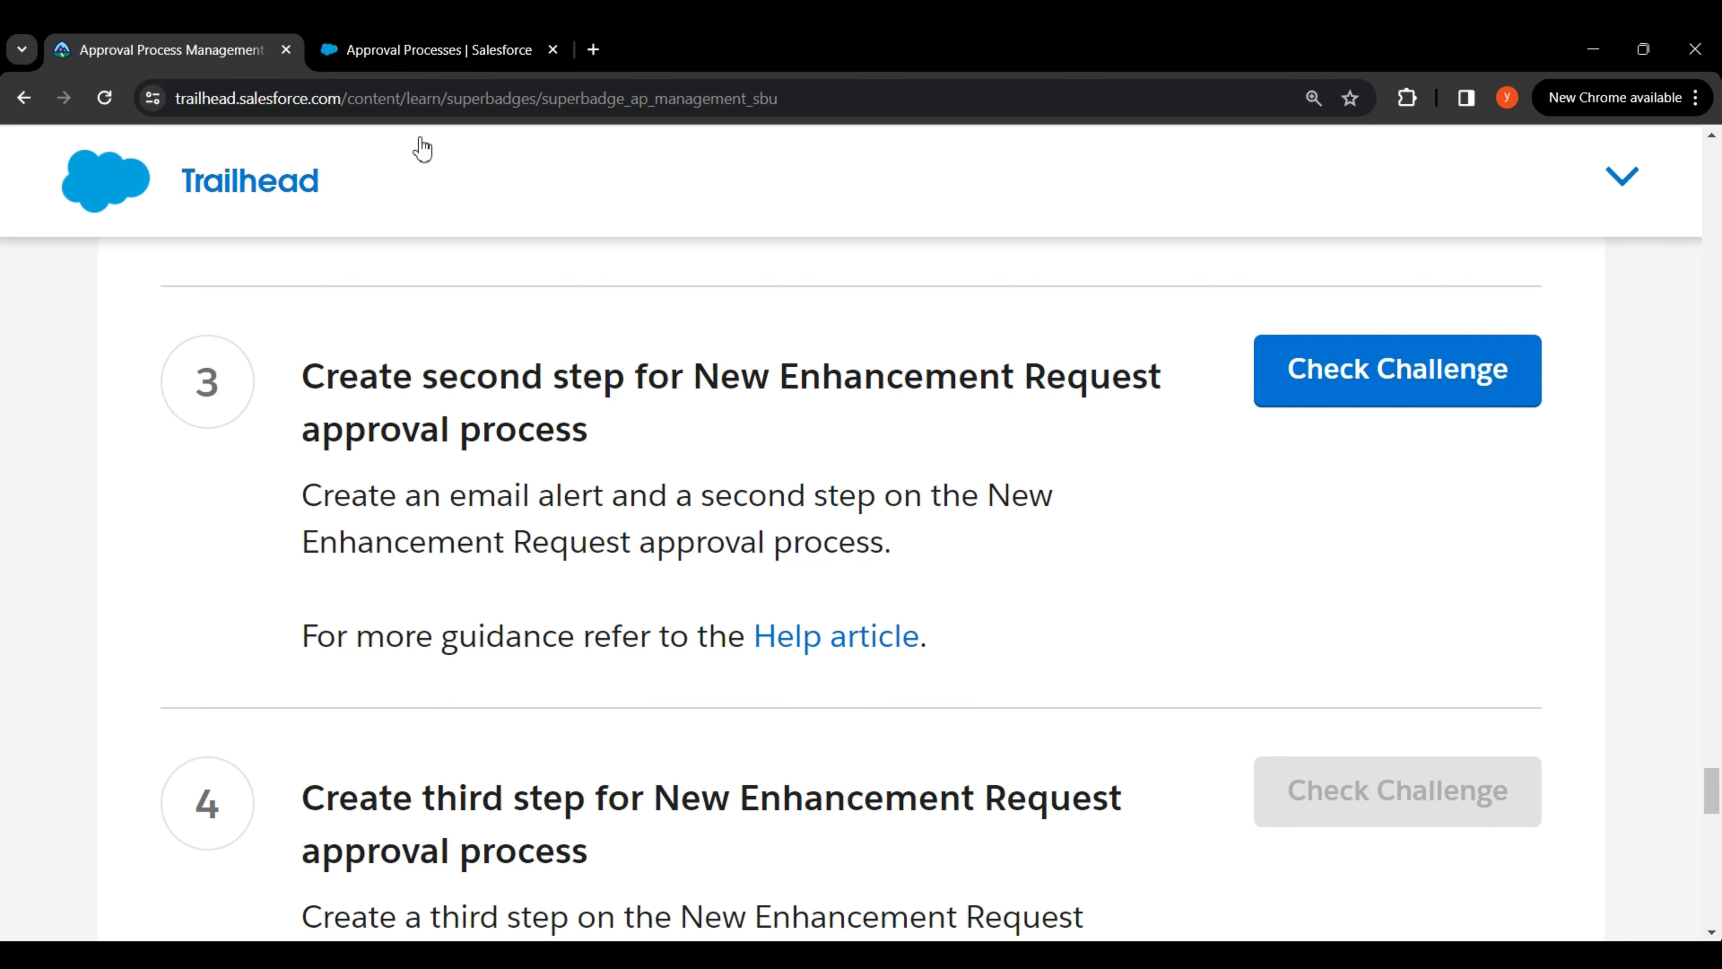
# Switch to Salesforce Setup and open the Salesforce Admins approval step of the New Enhancement Request process for editing.
pyautogui.click(427, 50)
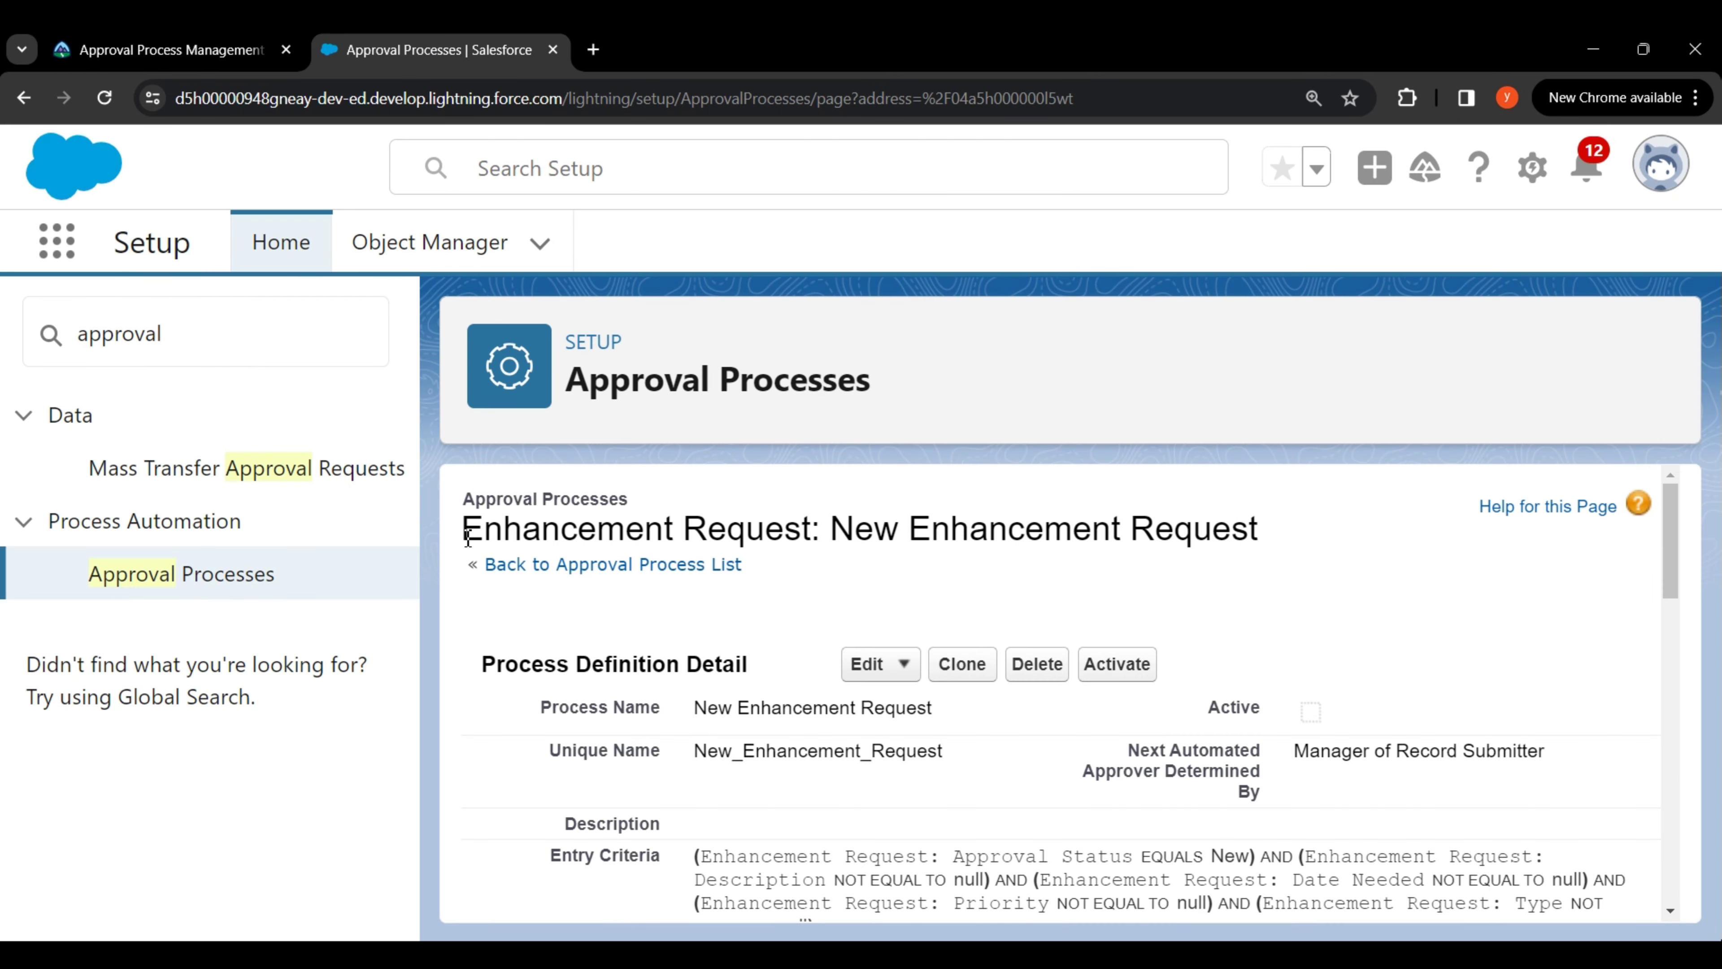
pyautogui.moveTo(468, 536); pyautogui.dragTo(1295, 550)
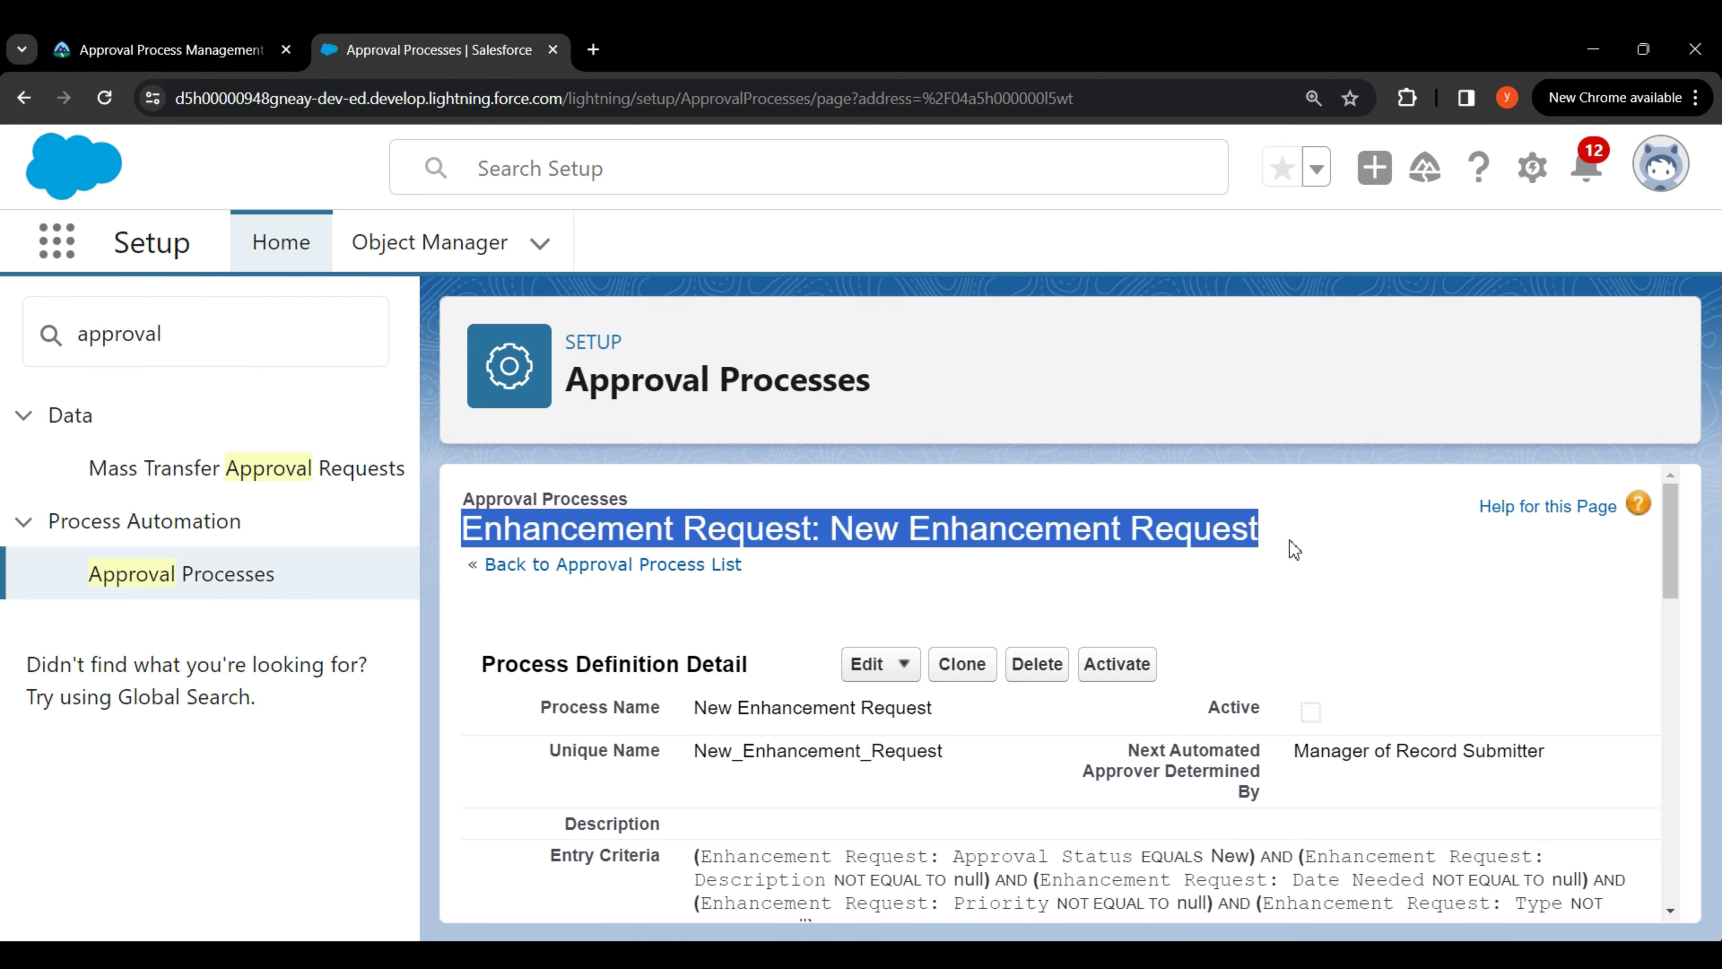
pyautogui.click(1309, 593)
pyautogui.scroll(-10, 1270, 573)
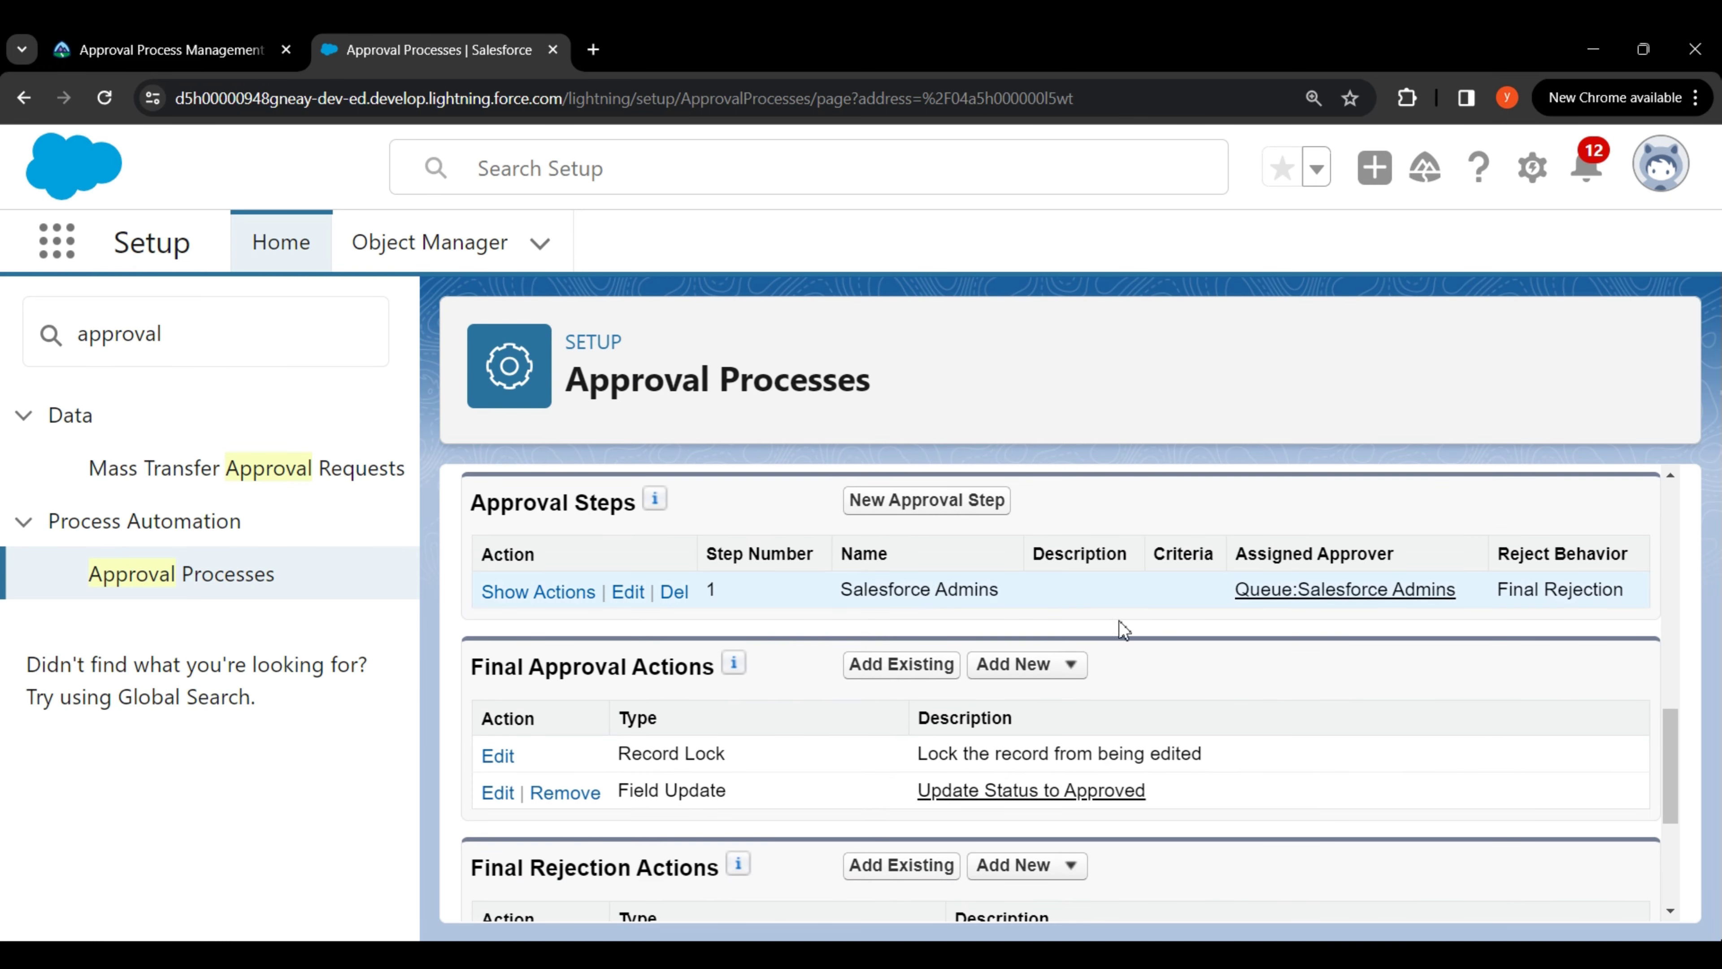
pyautogui.moveTo(848, 594); pyautogui.dragTo(1018, 599)
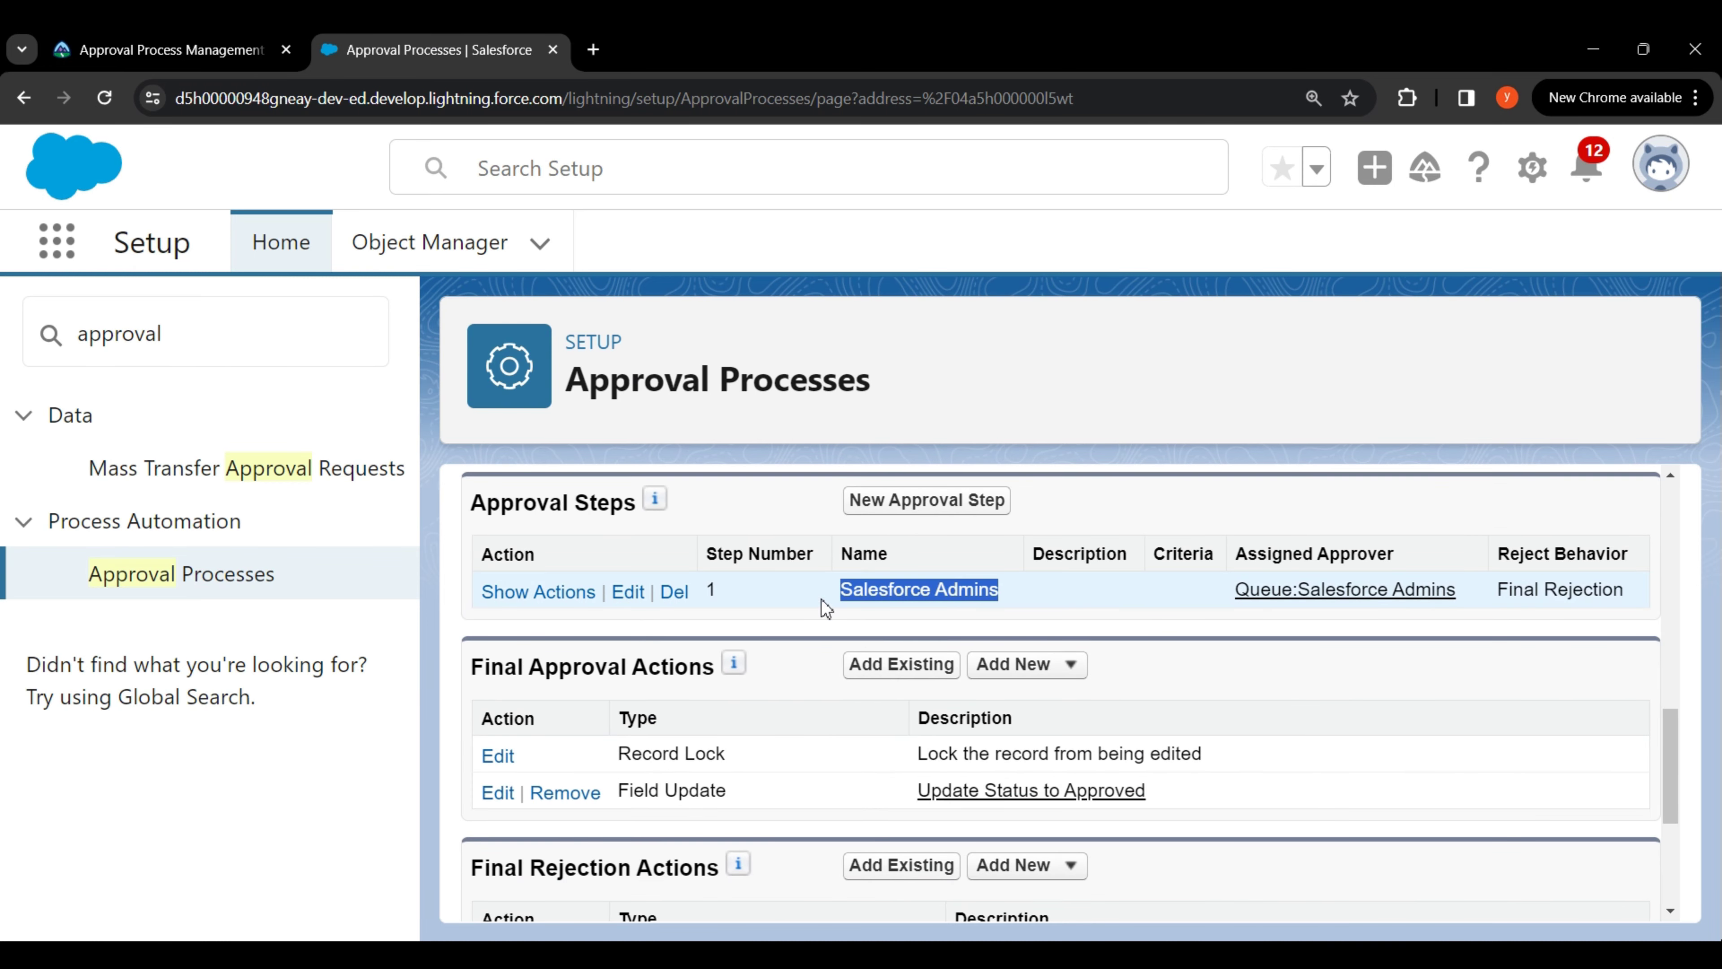
pyautogui.click(746, 628)
pyautogui.click(628, 592)
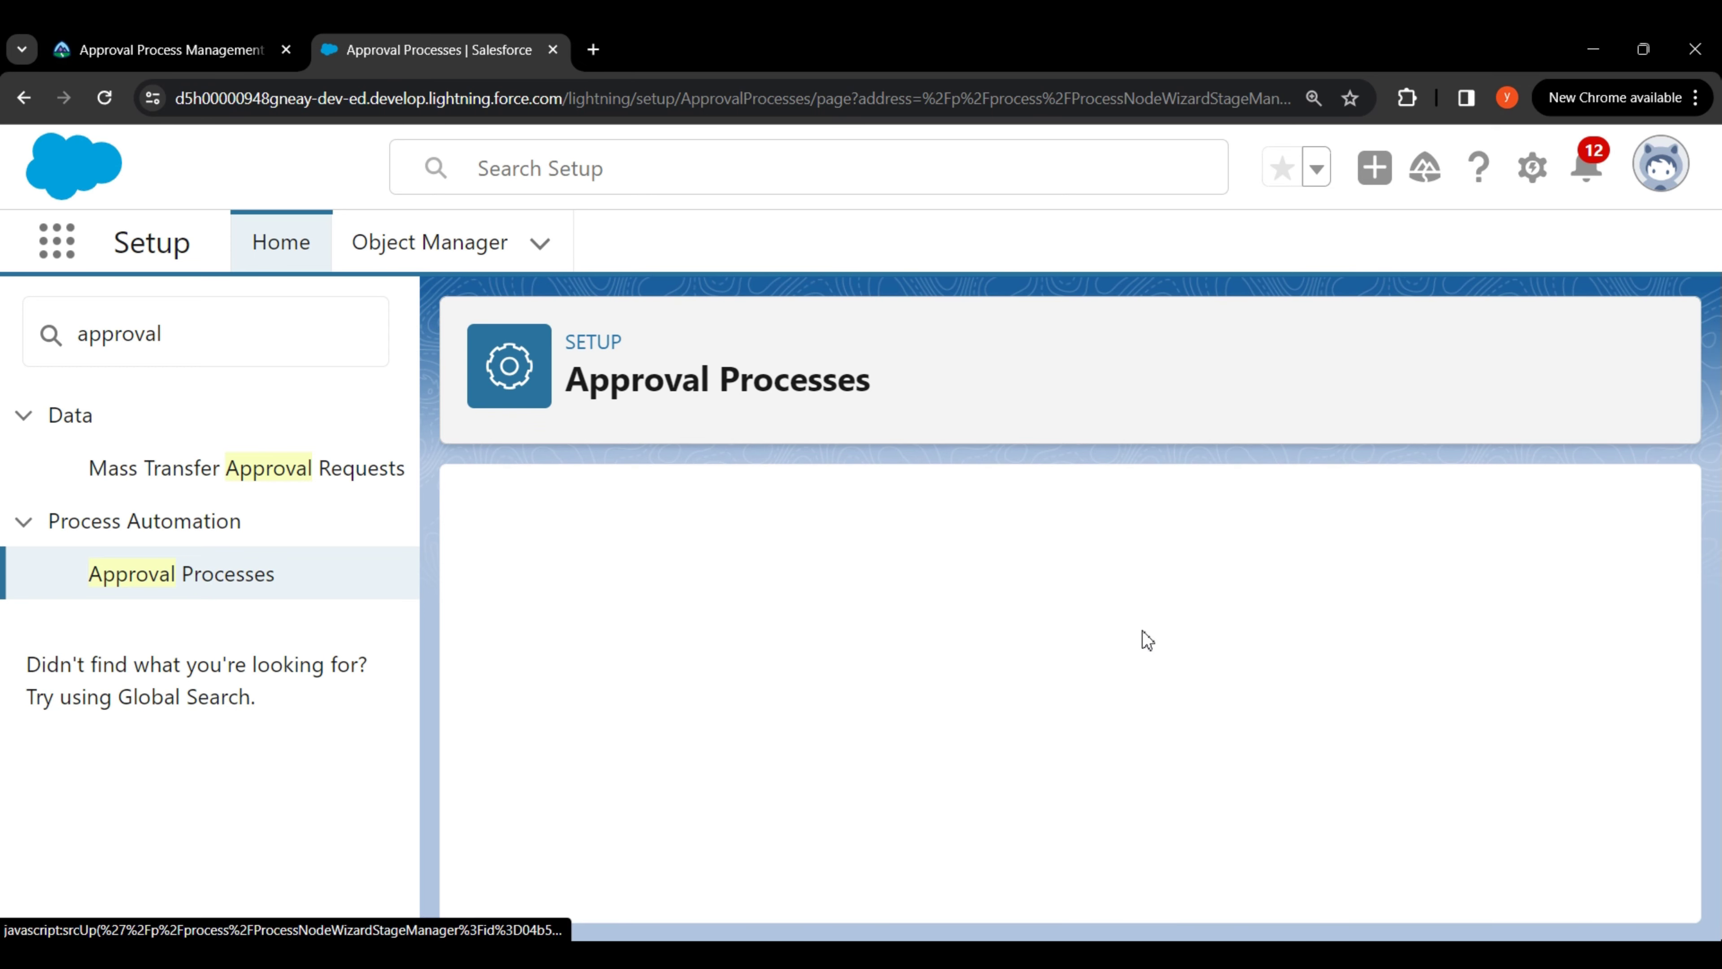
# Change the Salesforce Admins step's automatically assigned queue to Center of Excellence and save the step.
pyautogui.scroll(-1, 1330, 711)
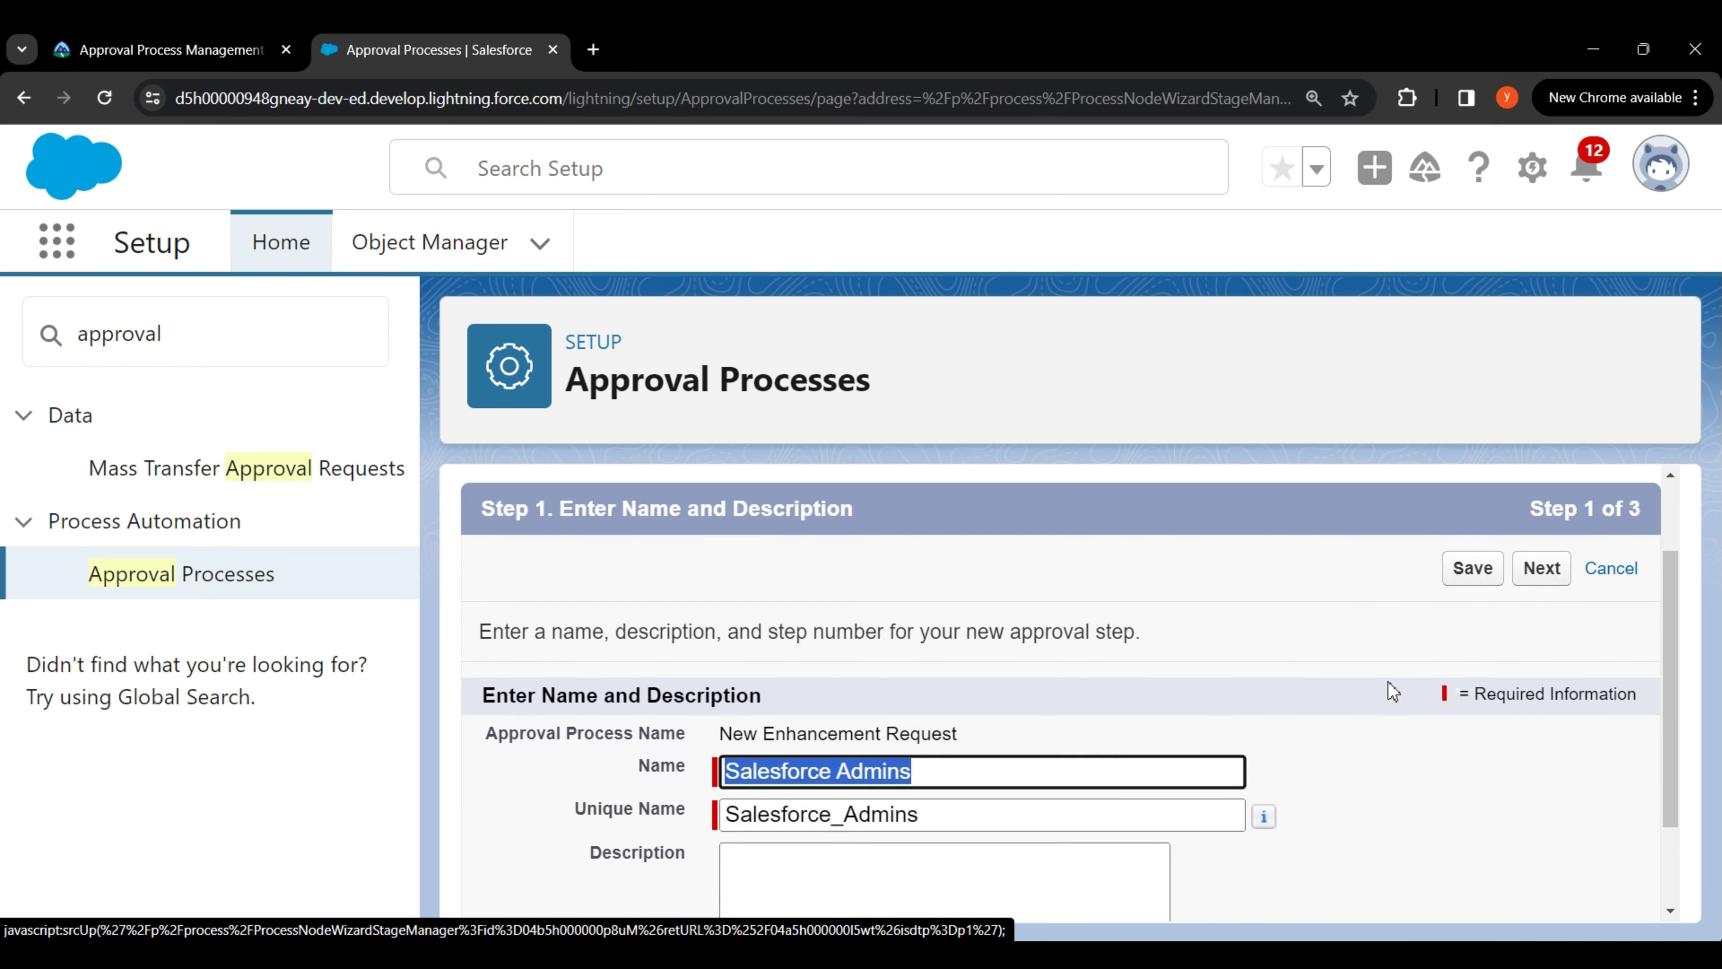
pyautogui.click(1539, 574)
pyautogui.scroll(-2, 1469, 665)
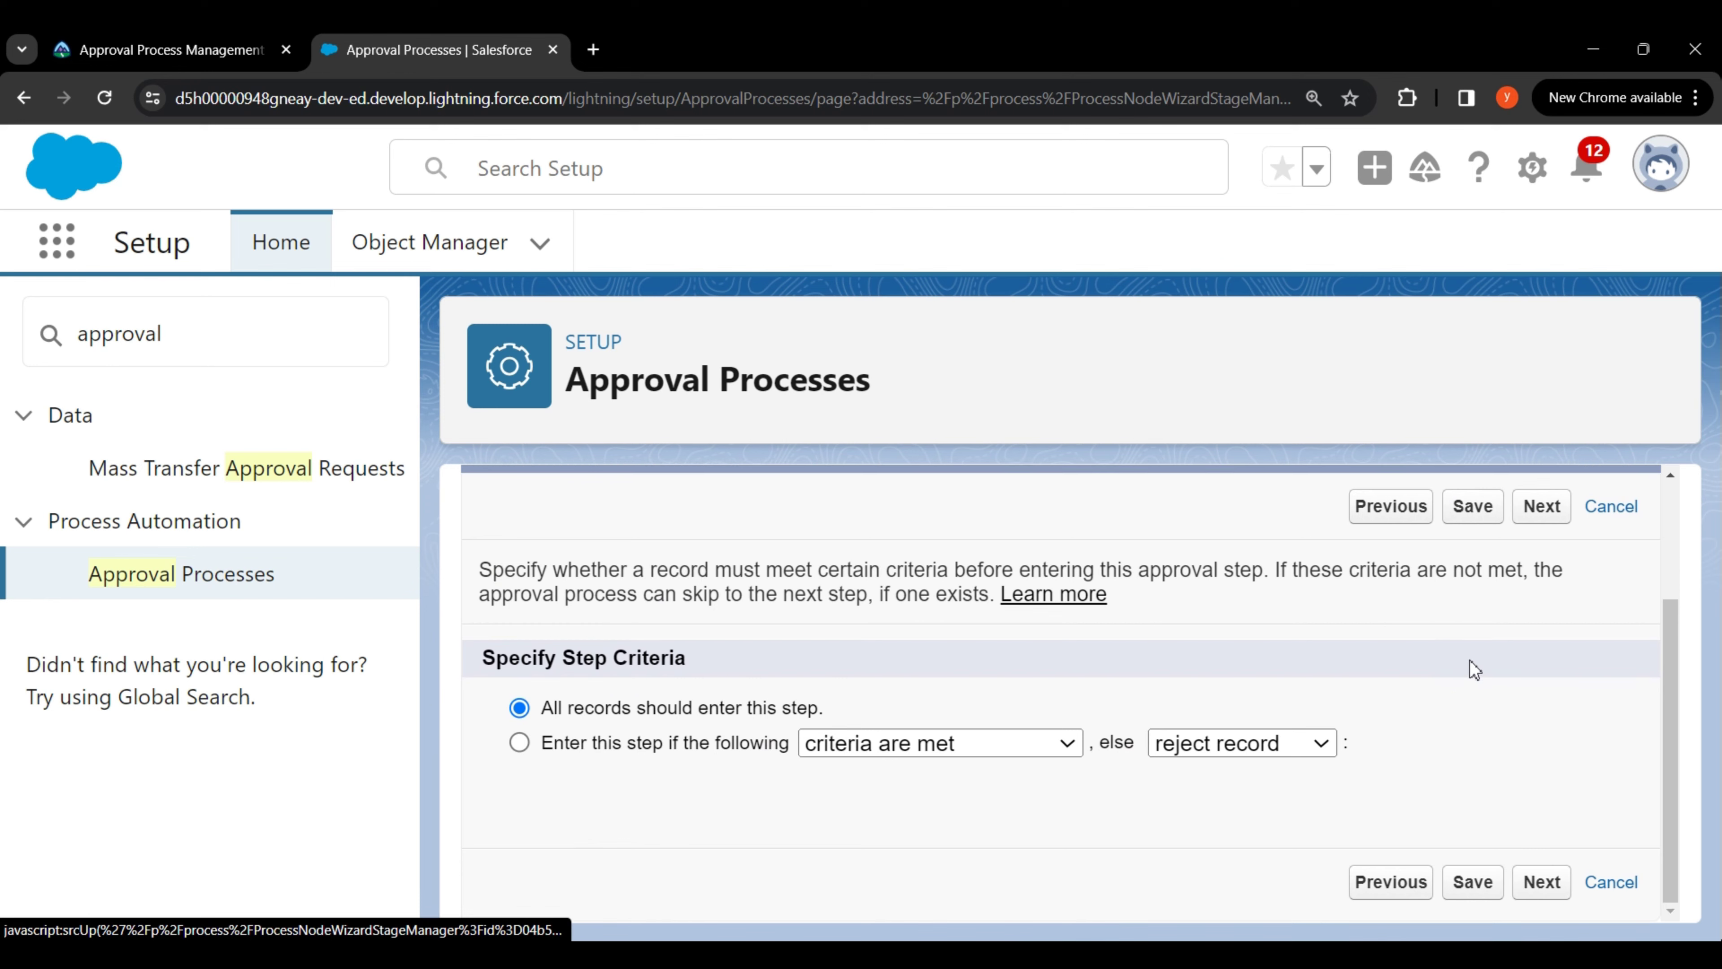
pyautogui.click(1553, 515)
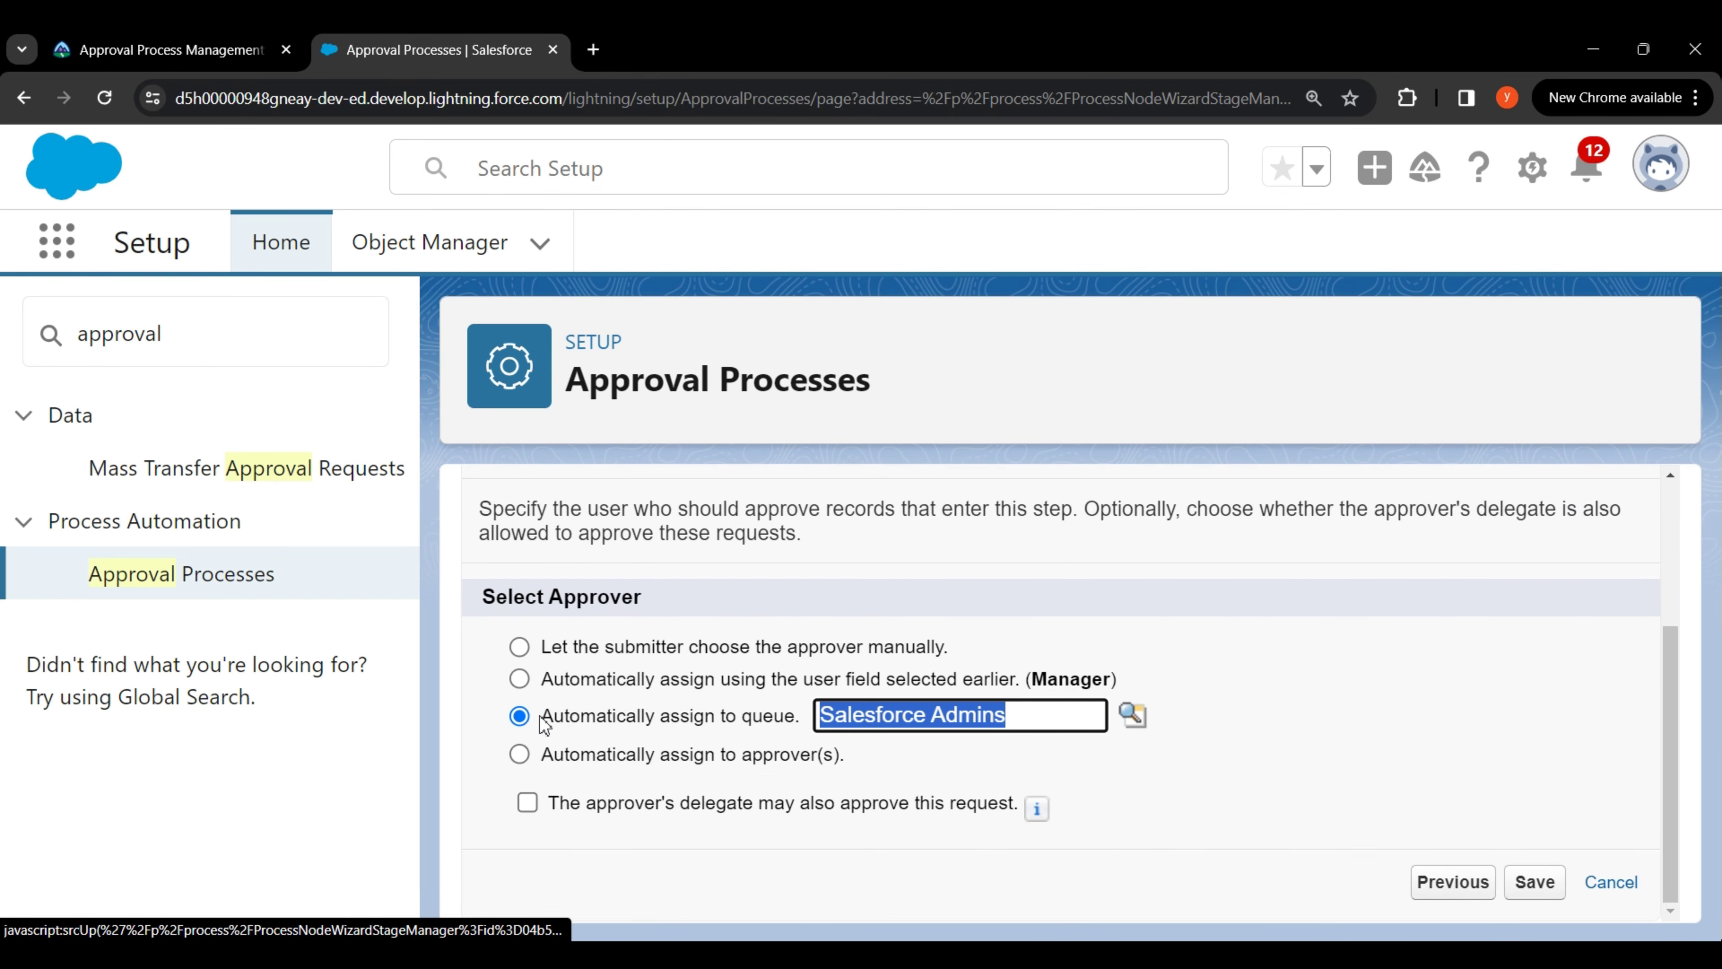
pyautogui.moveTo(545, 718); pyautogui.dragTo(790, 712)
pyautogui.click(1003, 756)
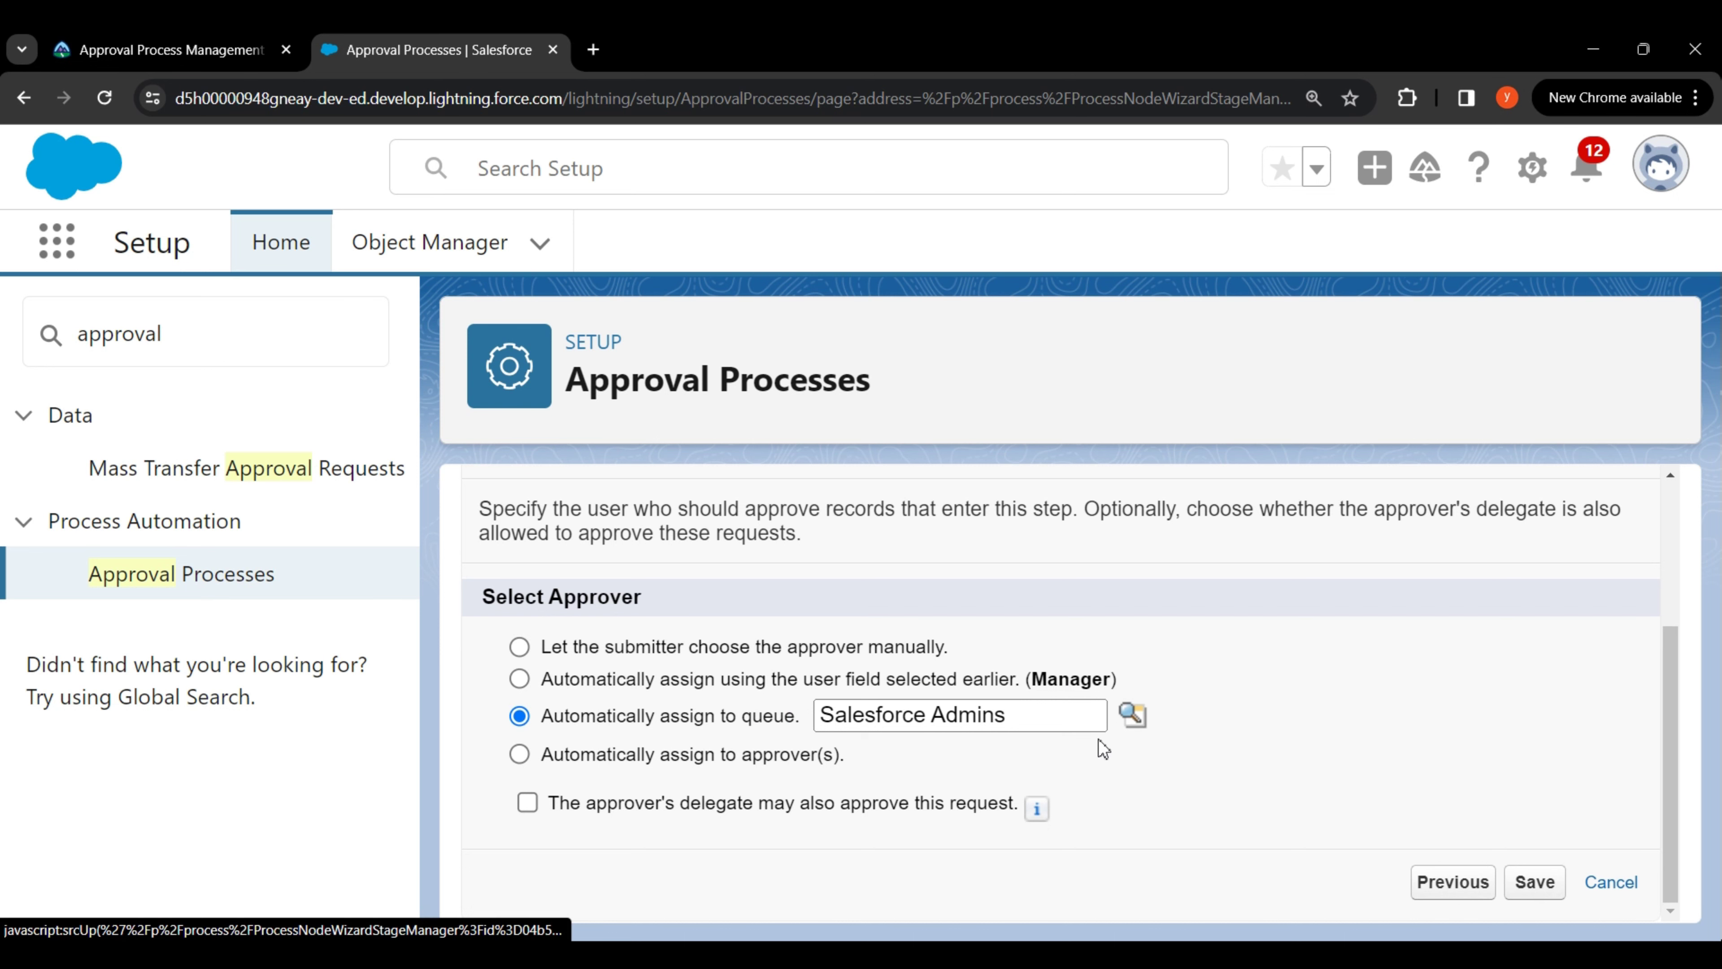
pyautogui.click(1130, 716)
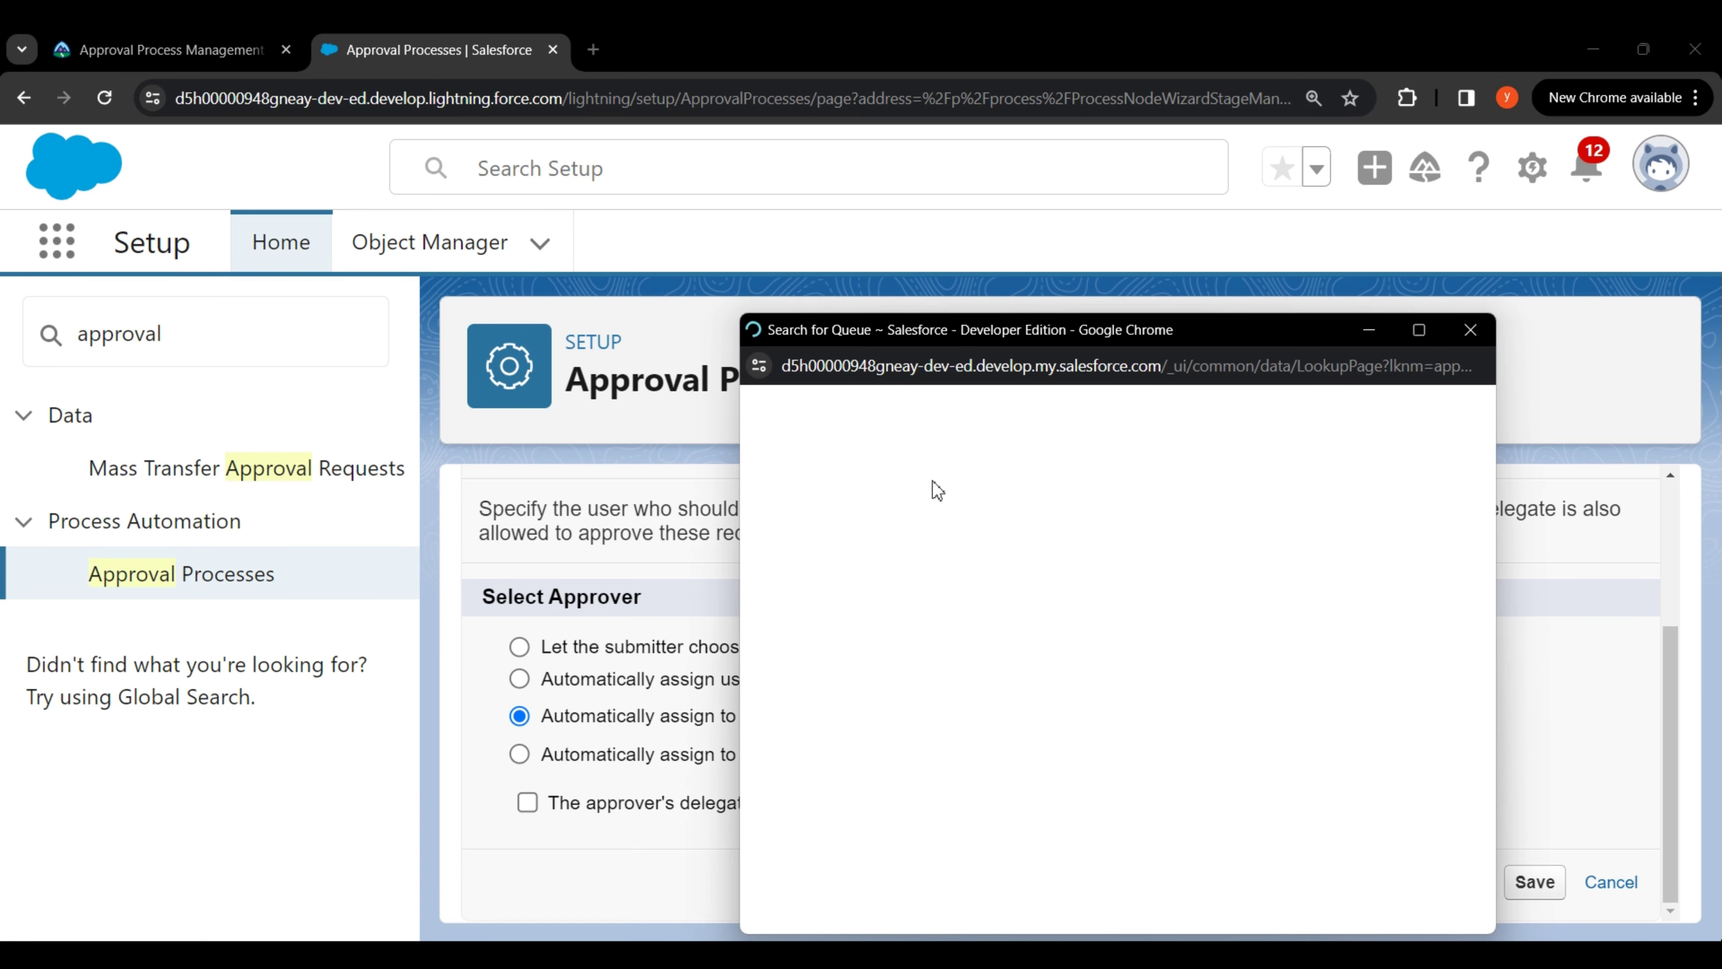
pyautogui.press('BackSpace')
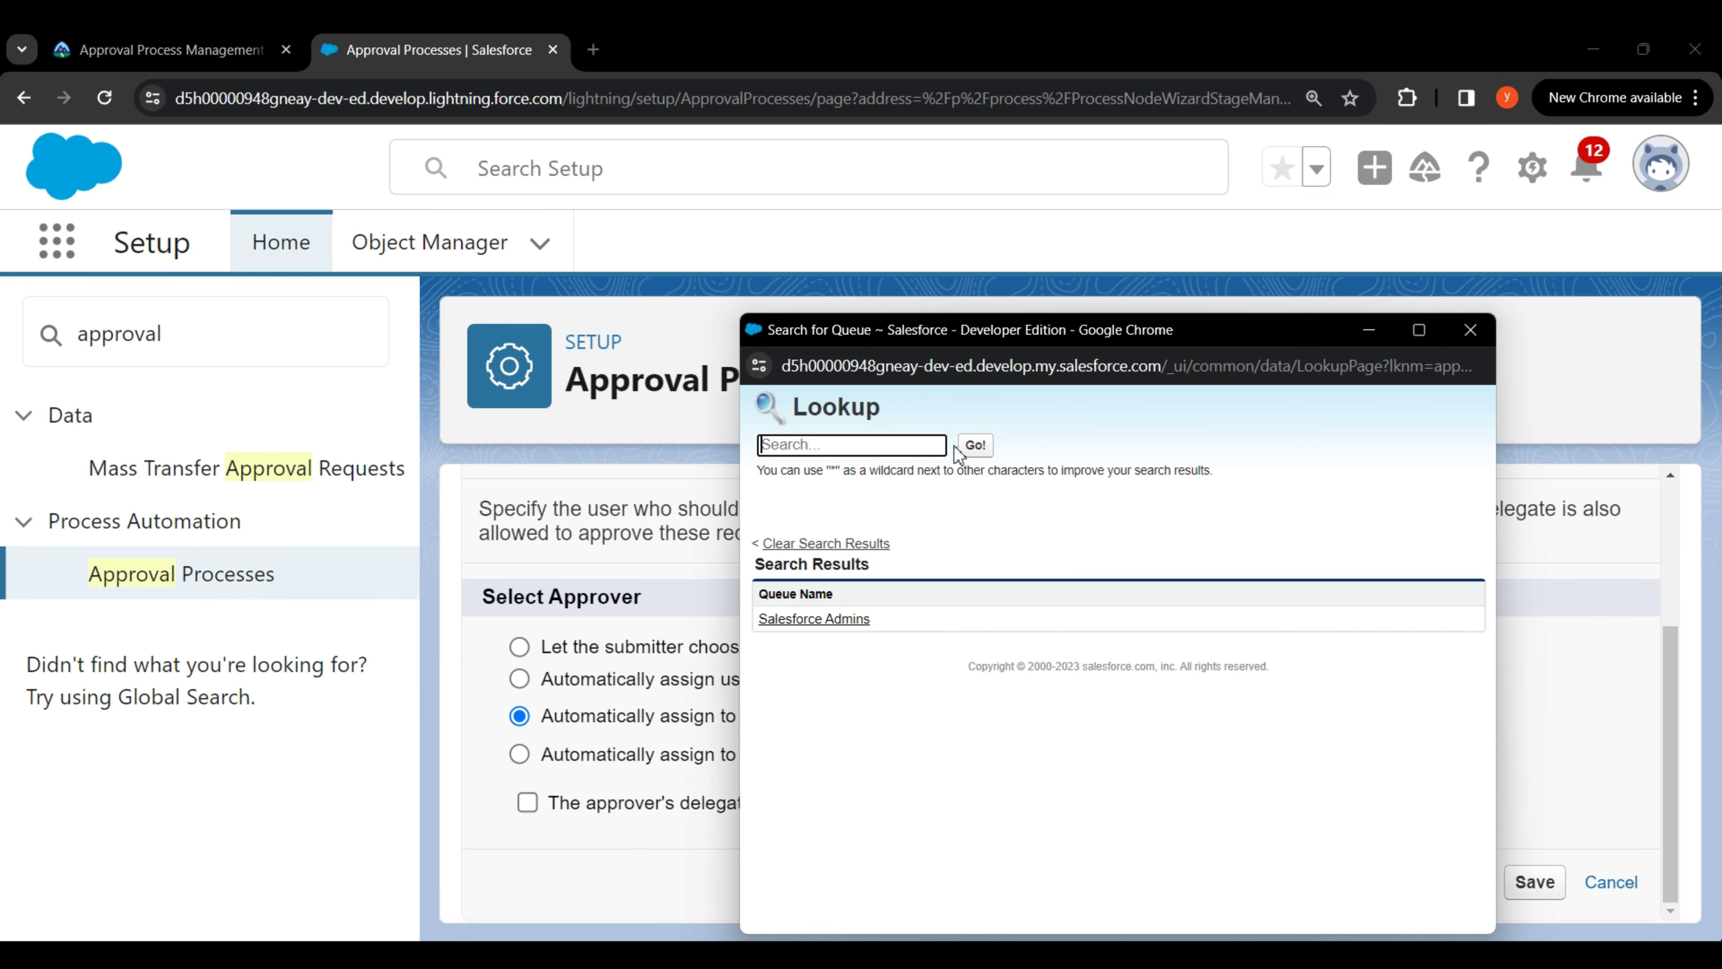
pyautogui.click(974, 445)
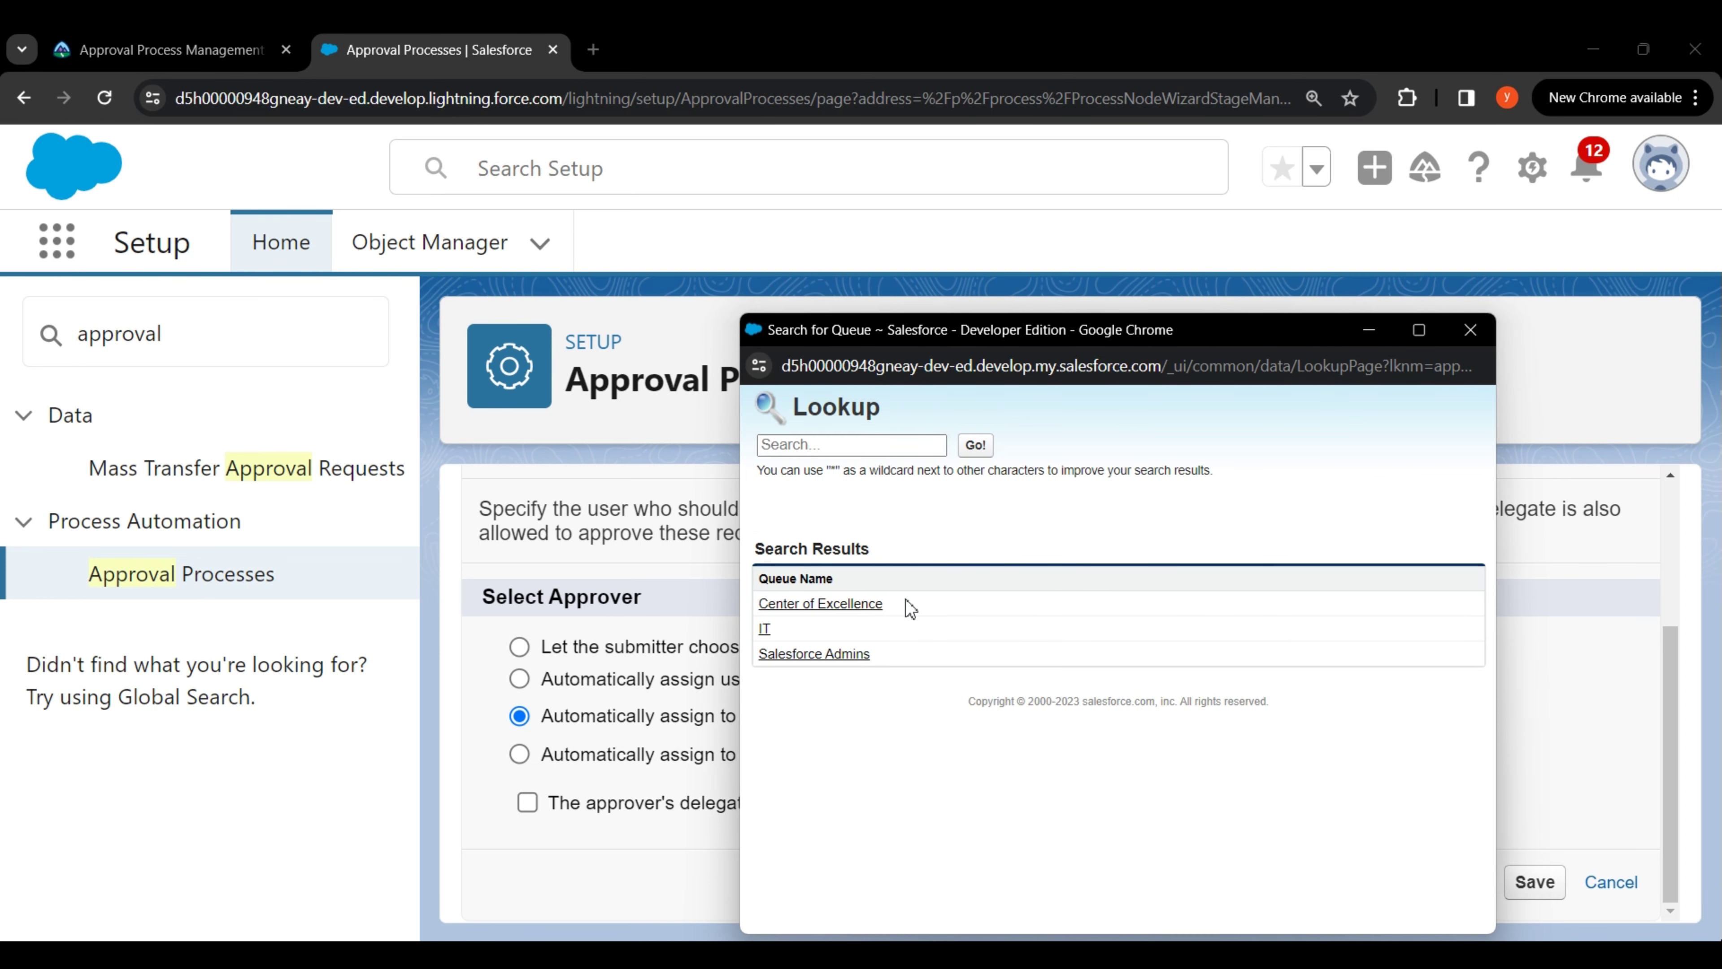
pyautogui.click(845, 603)
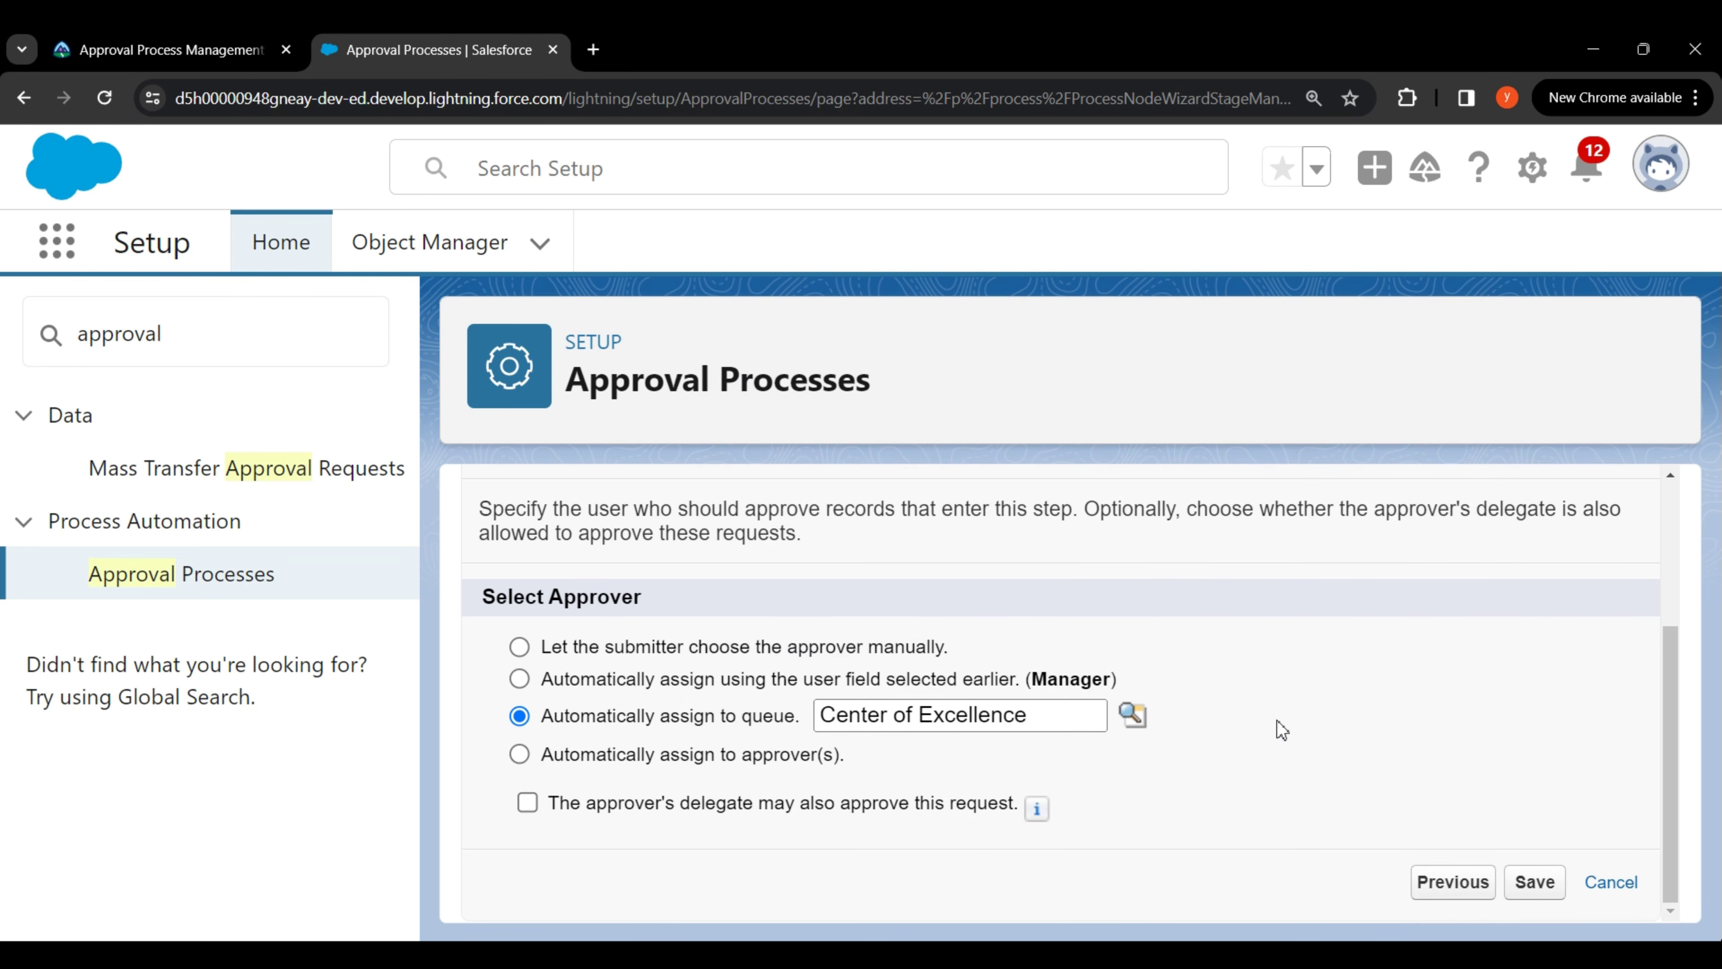
pyautogui.click(1535, 882)
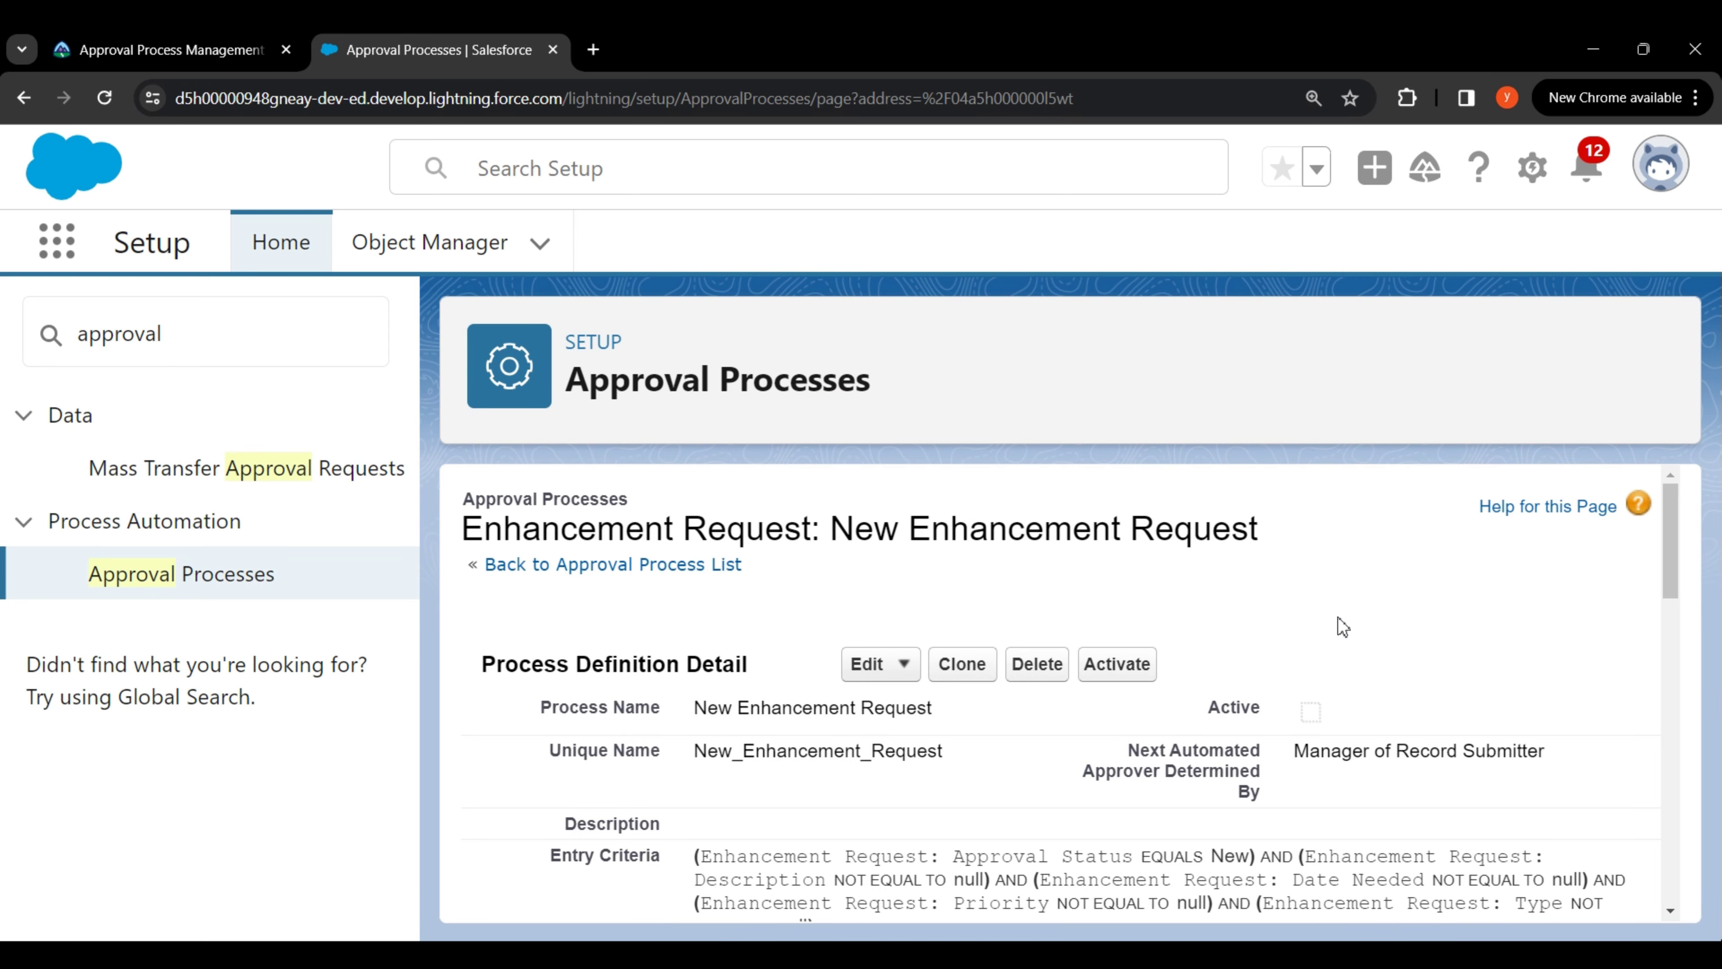
# Start a new approval step in the New Enhancement Request approval process.
pyautogui.scroll(-8, 1337, 617)
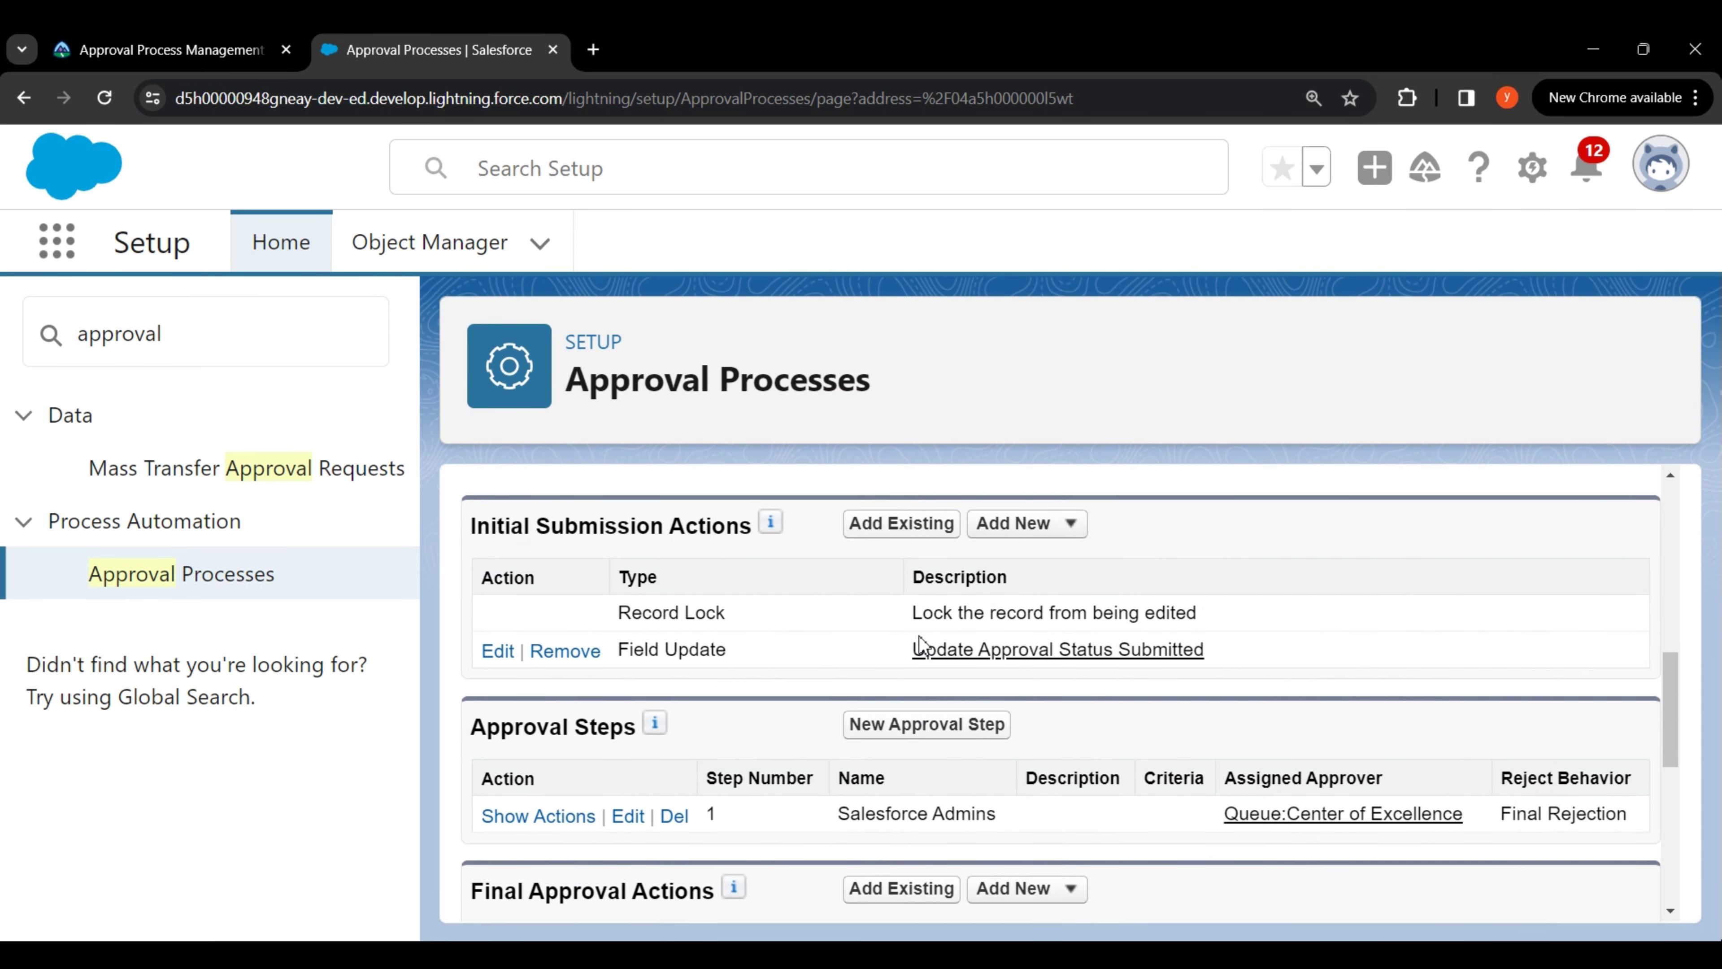
pyautogui.scroll(-2, 919, 635)
pyautogui.moveTo(506, 617); pyautogui.dragTo(636, 621)
pyautogui.click(764, 623)
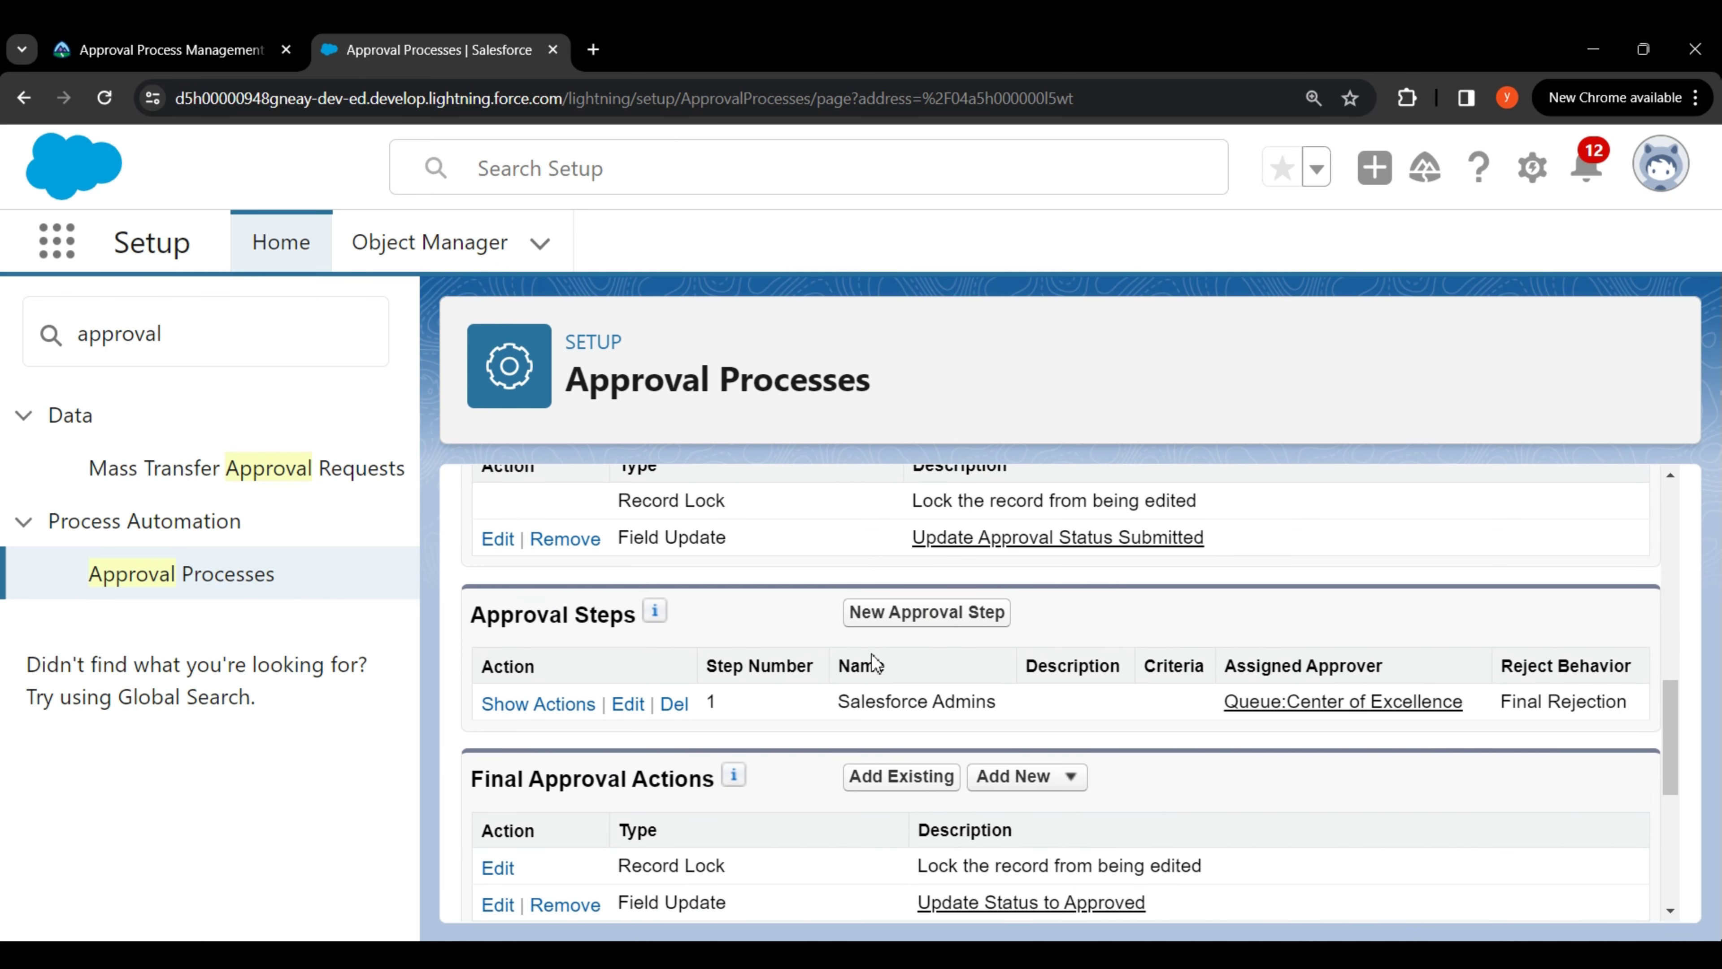
pyautogui.click(936, 629)
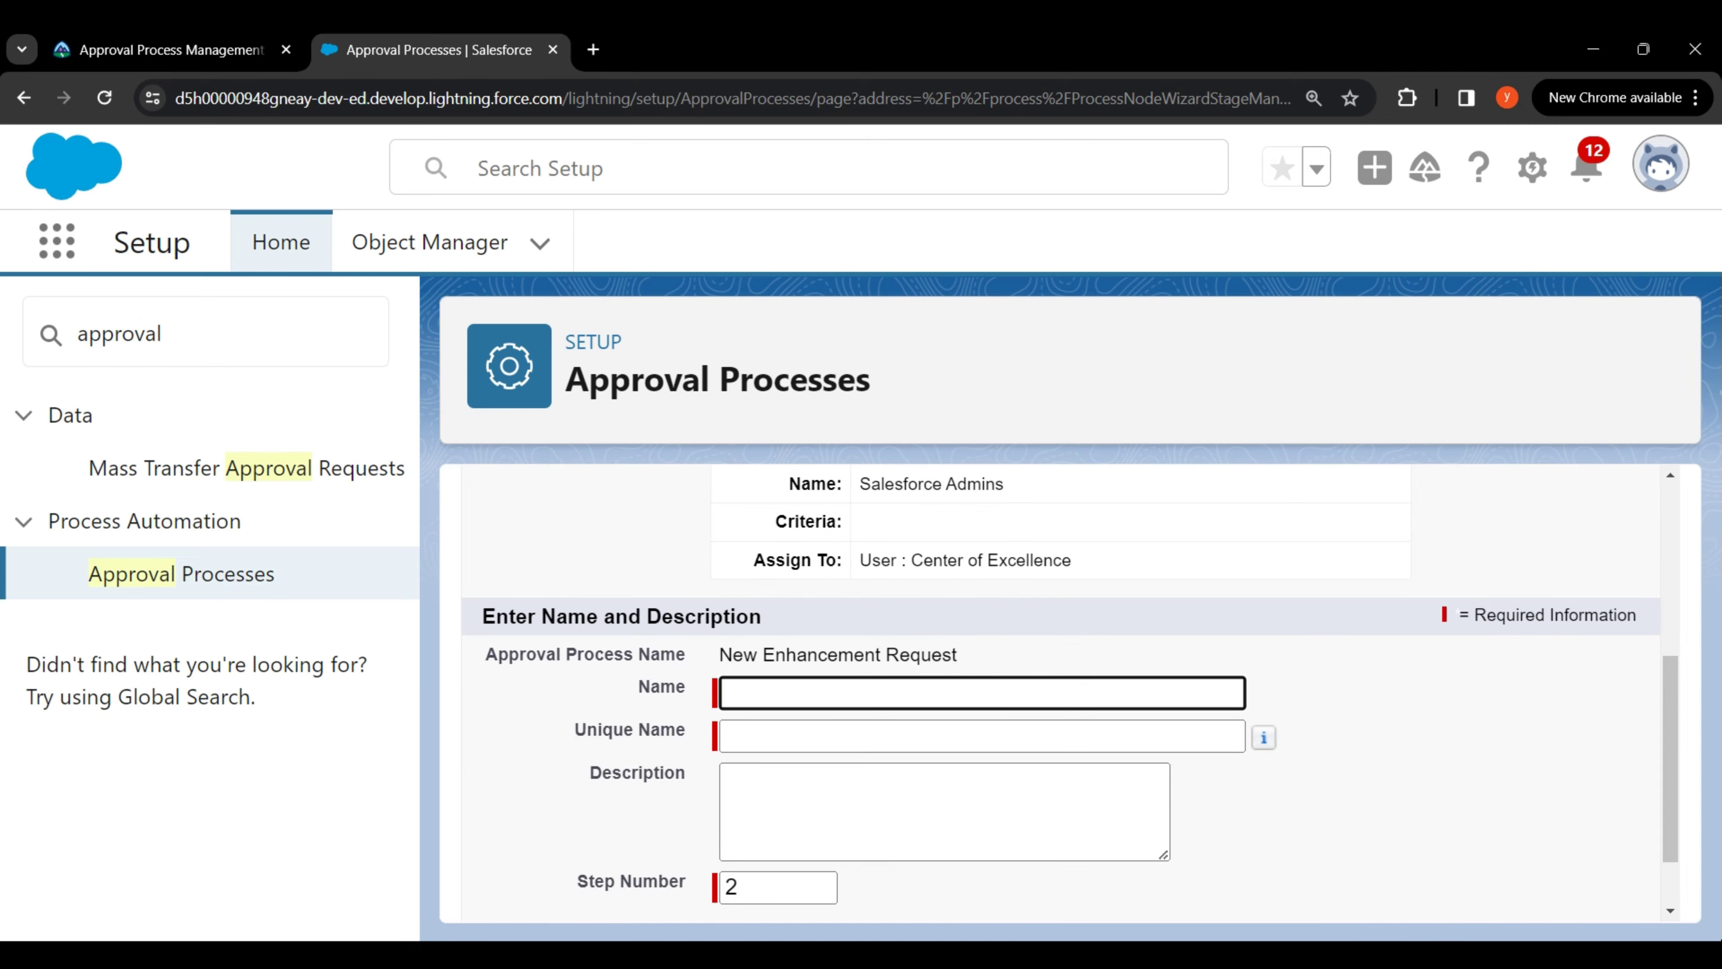
# Switch to the Trailhead instructions and copy the step name Center of Excellence from the New Feature Request paragraph.
pyautogui.hotkey('ctrl', 'Tab')
pyautogui.scroll(15, 1085, 598)
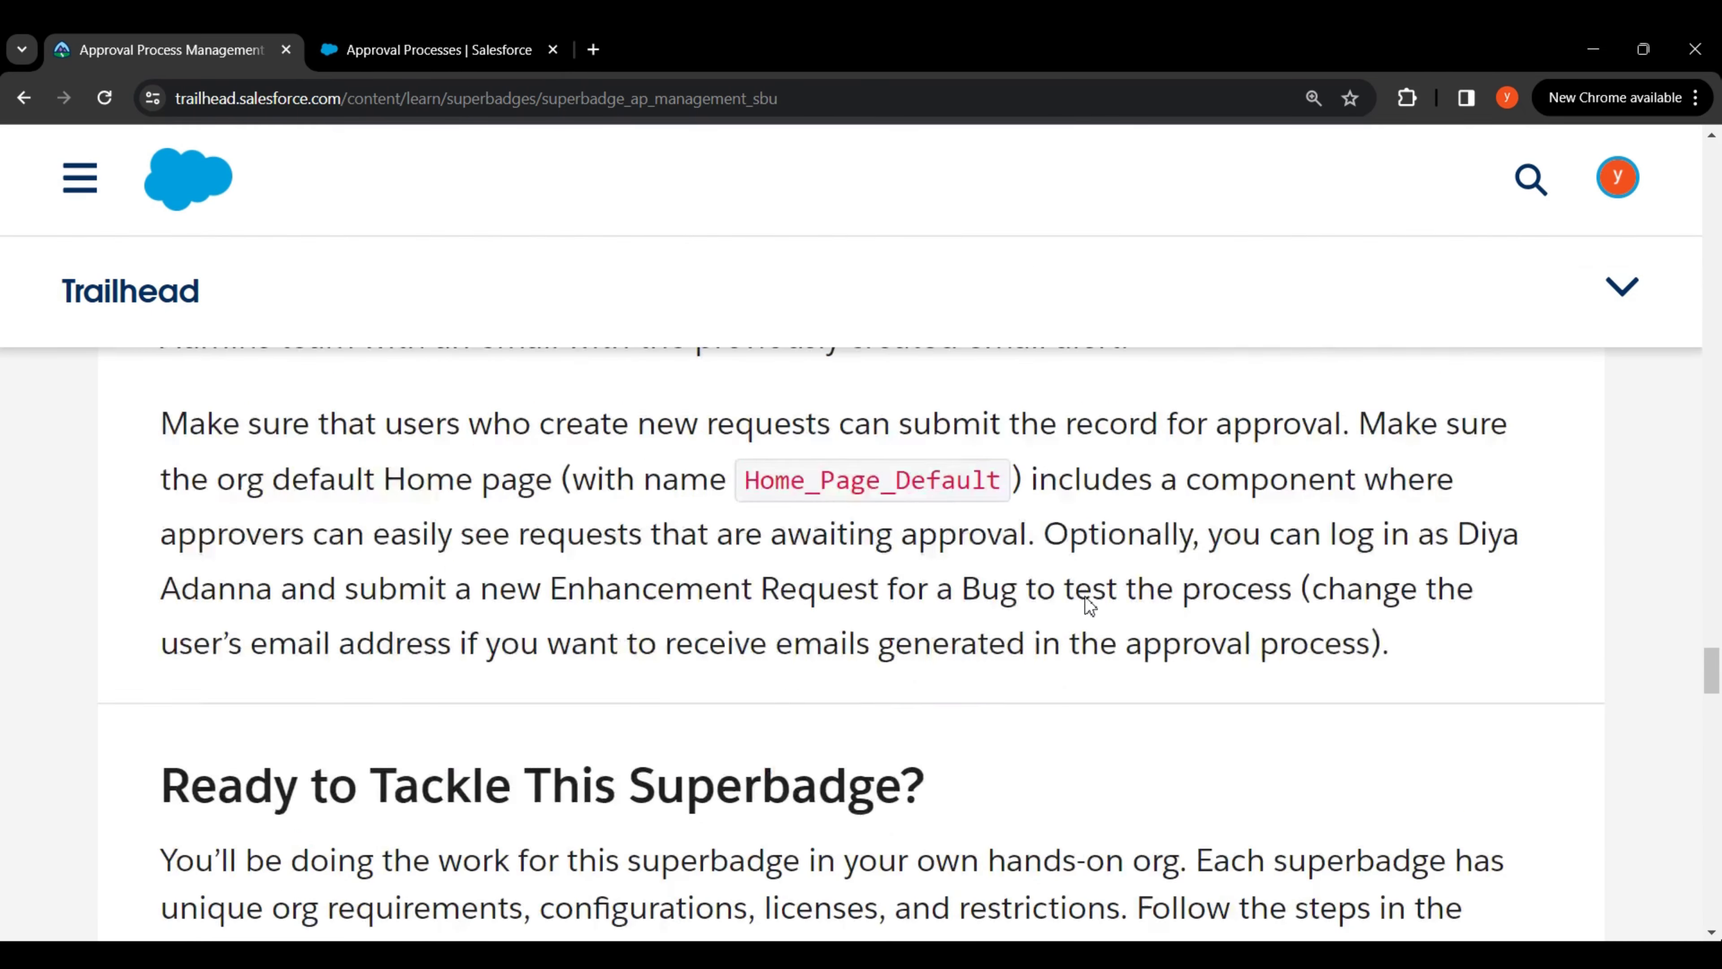
pyautogui.moveTo(426, 649); pyautogui.dragTo(723, 644)
pyautogui.rightClick(709, 640)
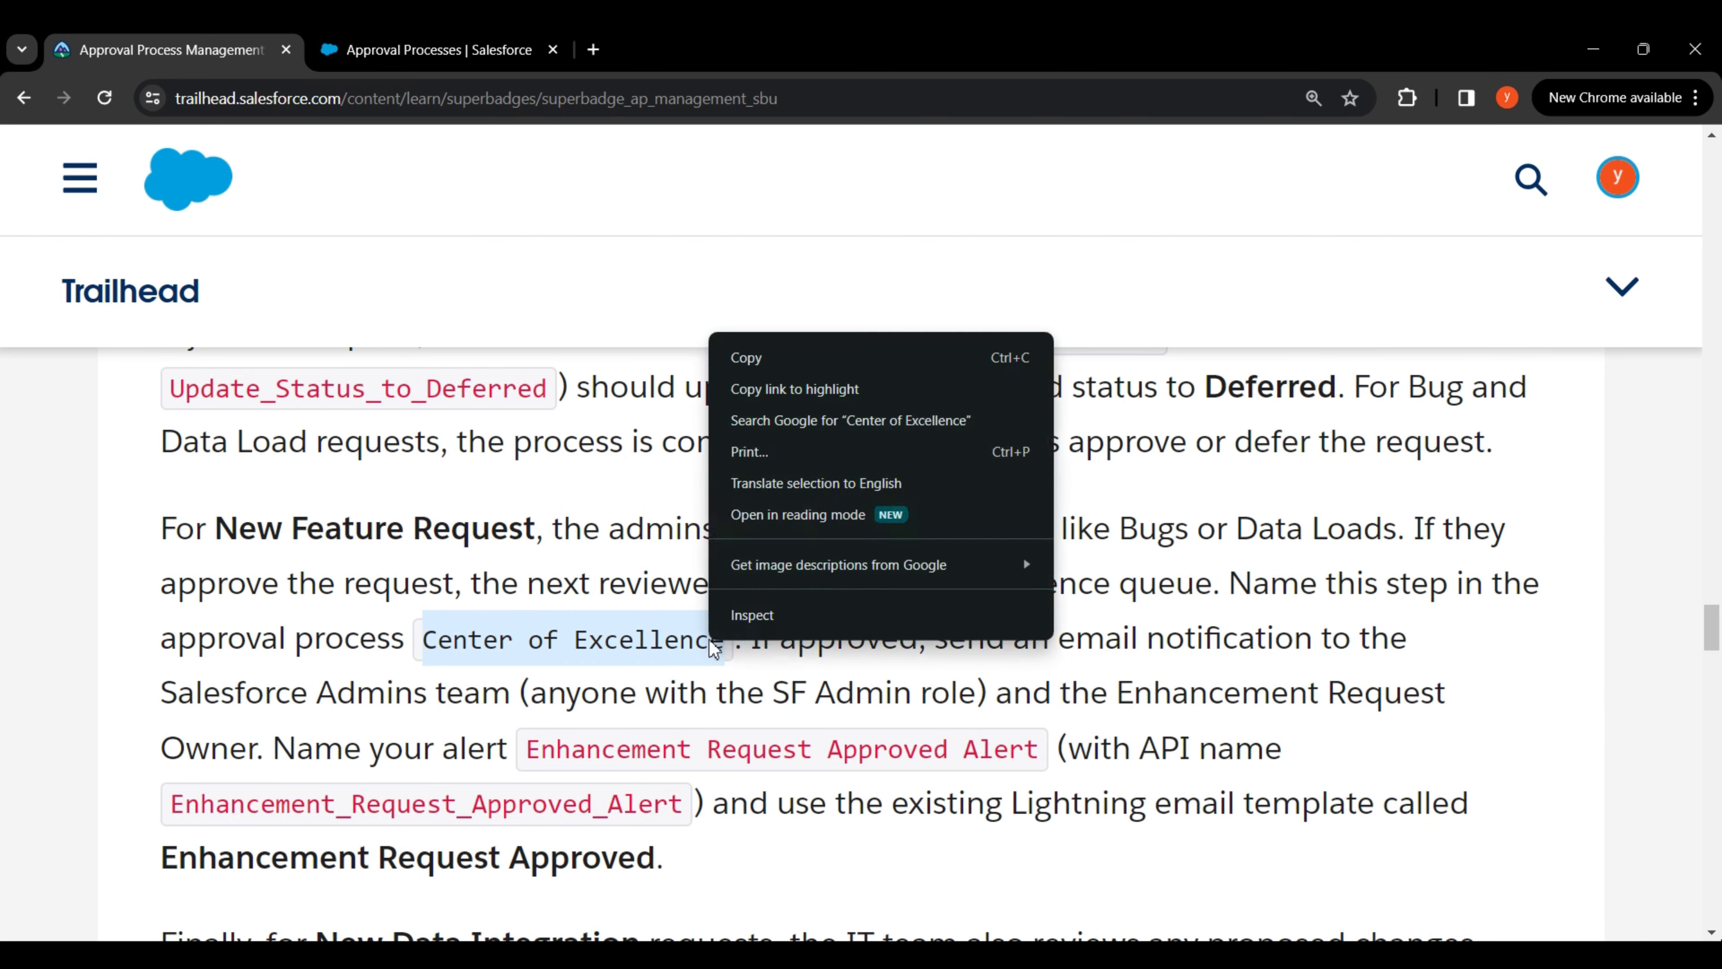
pyautogui.click(767, 365)
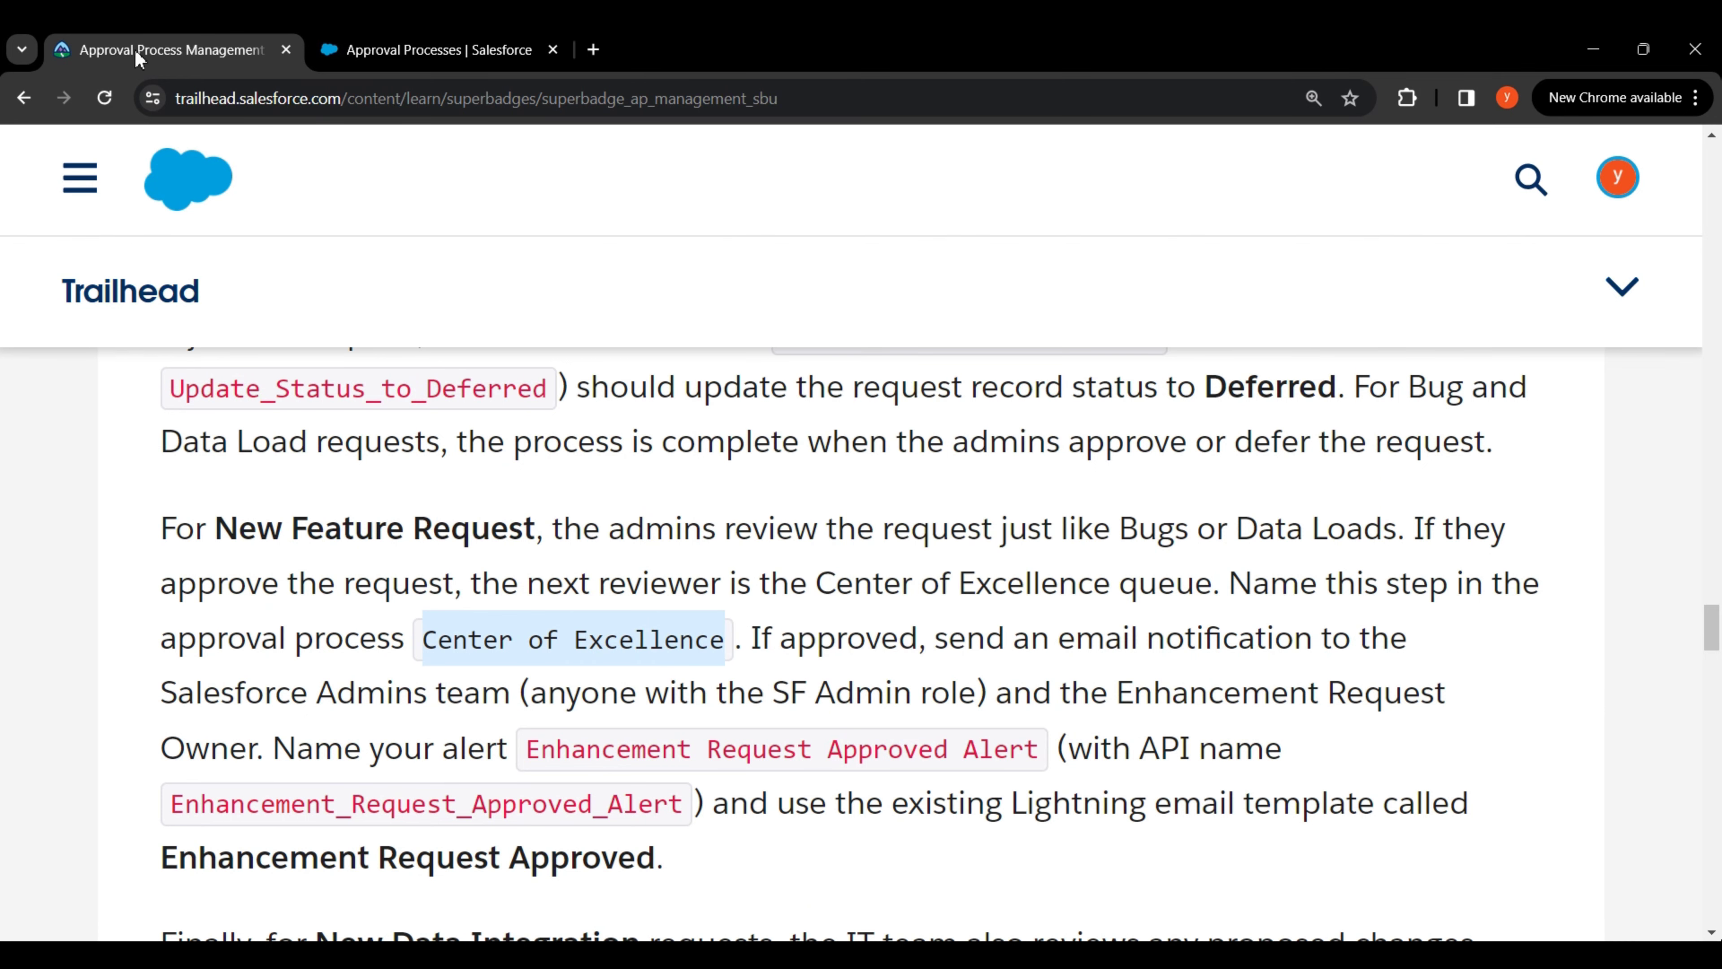
# Return to Salesforce Setup, name the new approval step Center of Excellence, and continue to its step criteria.
pyautogui.hotkey('ctrl', 'Tab')
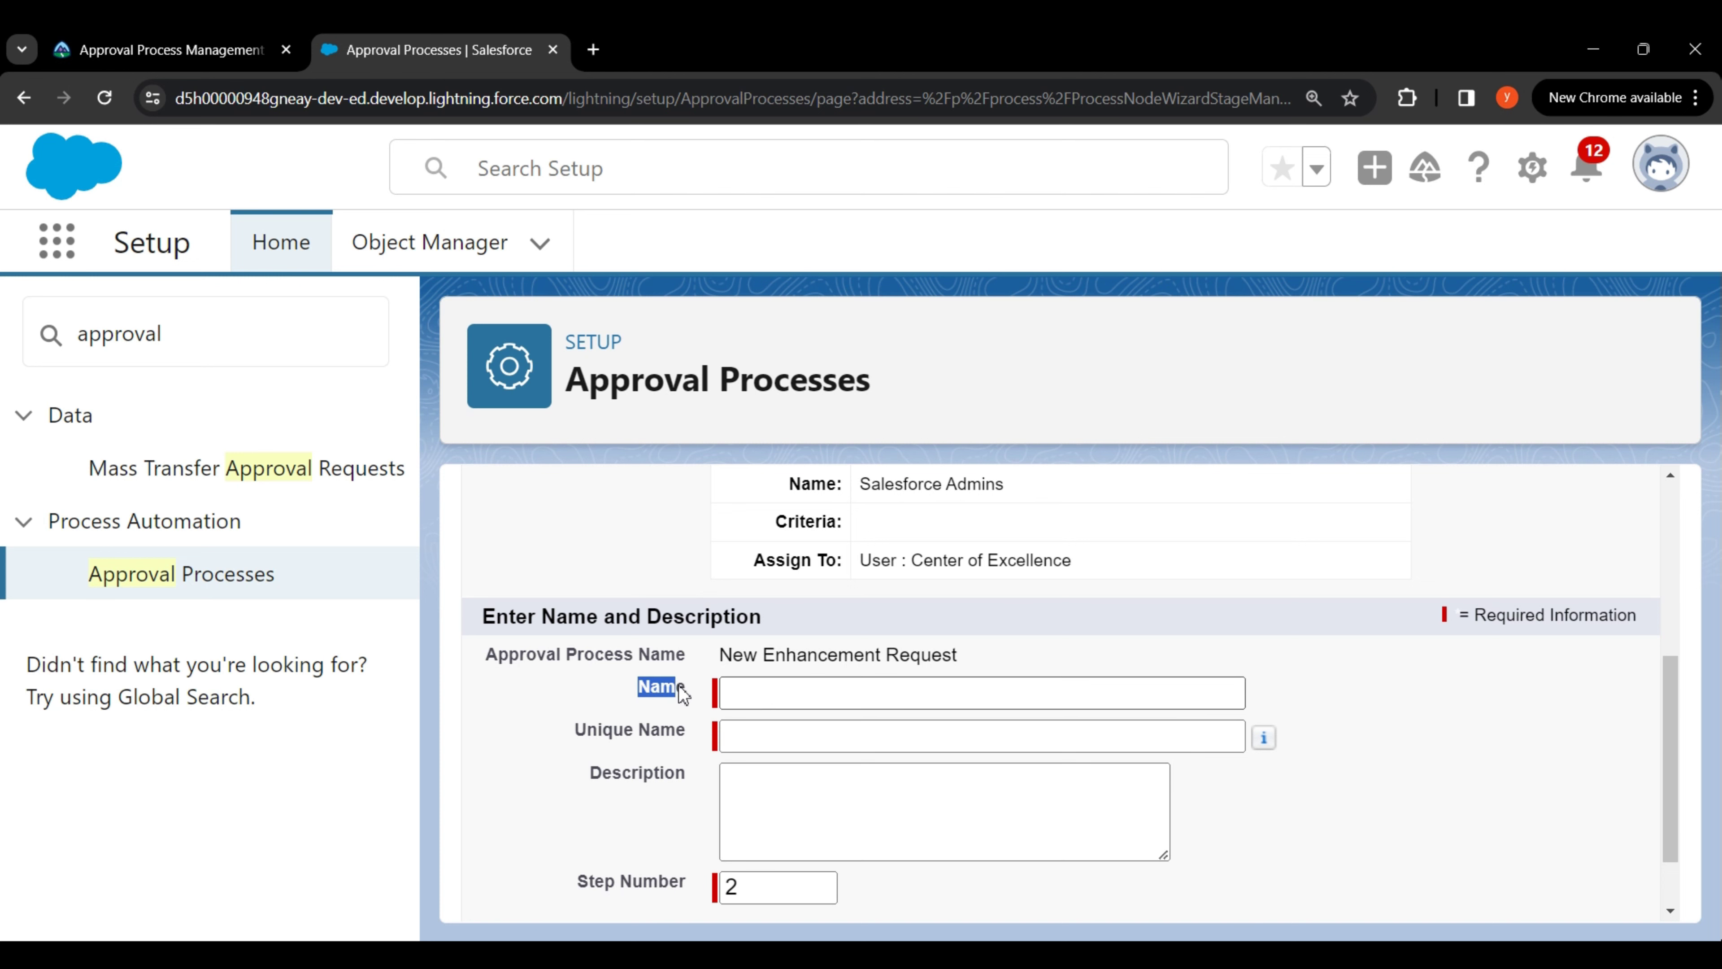
pyautogui.click(754, 692)
pyautogui.rightClick(746, 692)
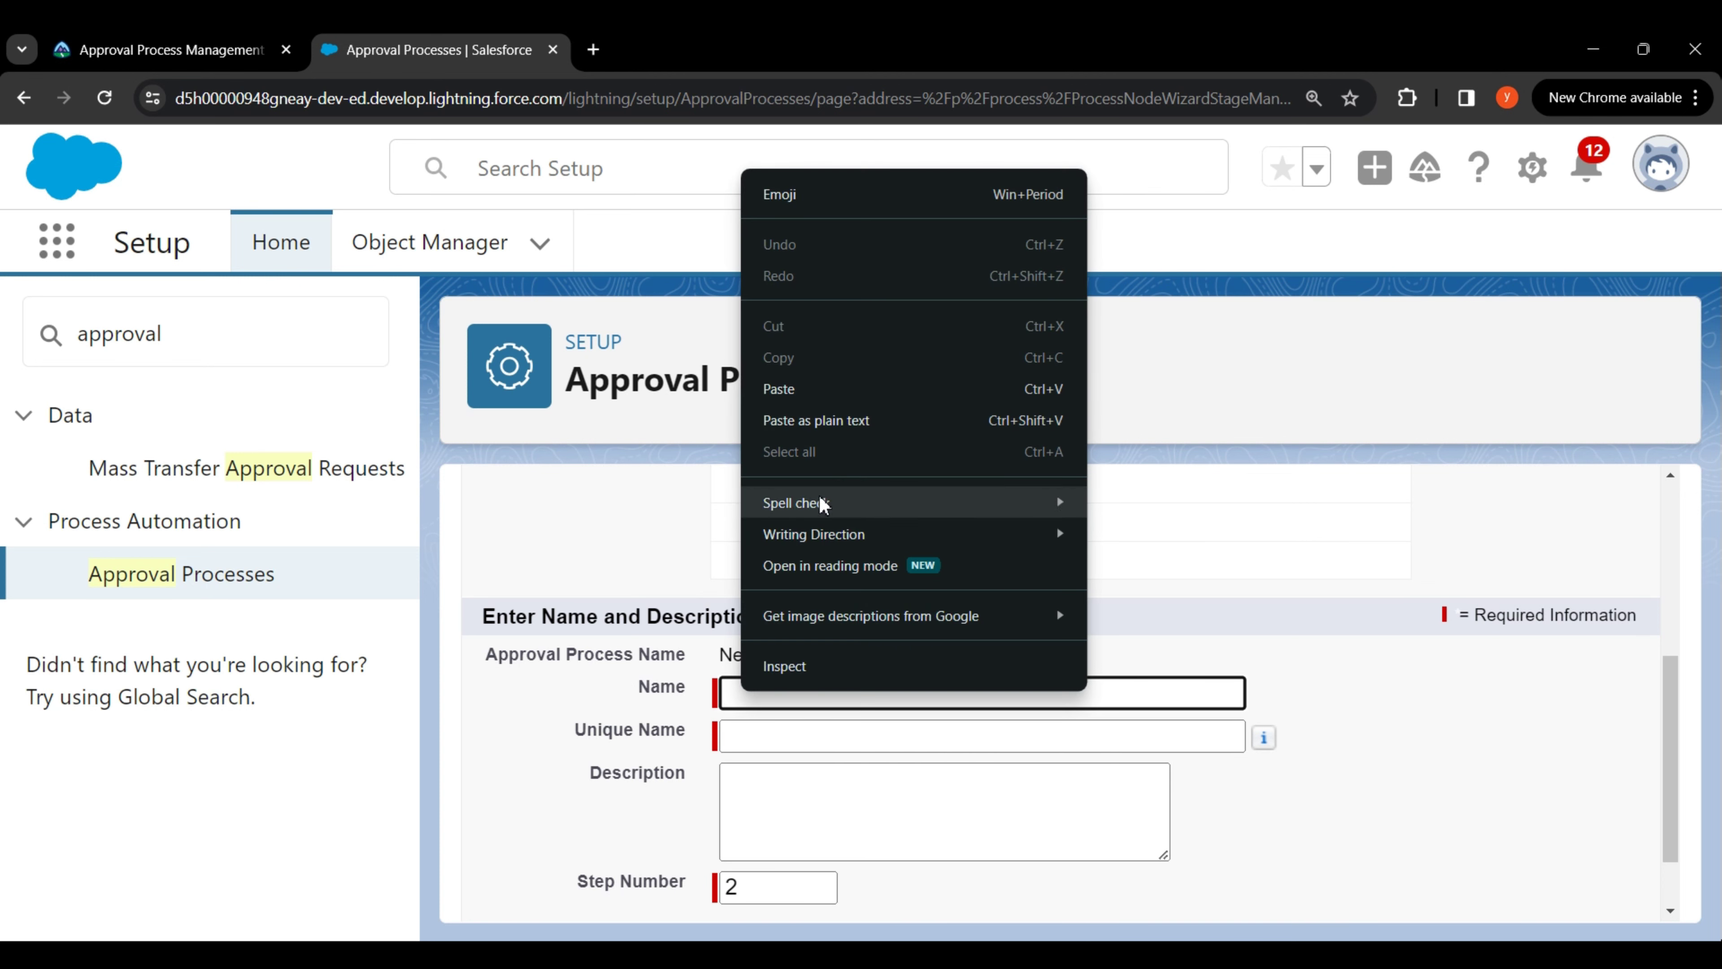
pyautogui.click(822, 389)
pyautogui.click(1370, 736)
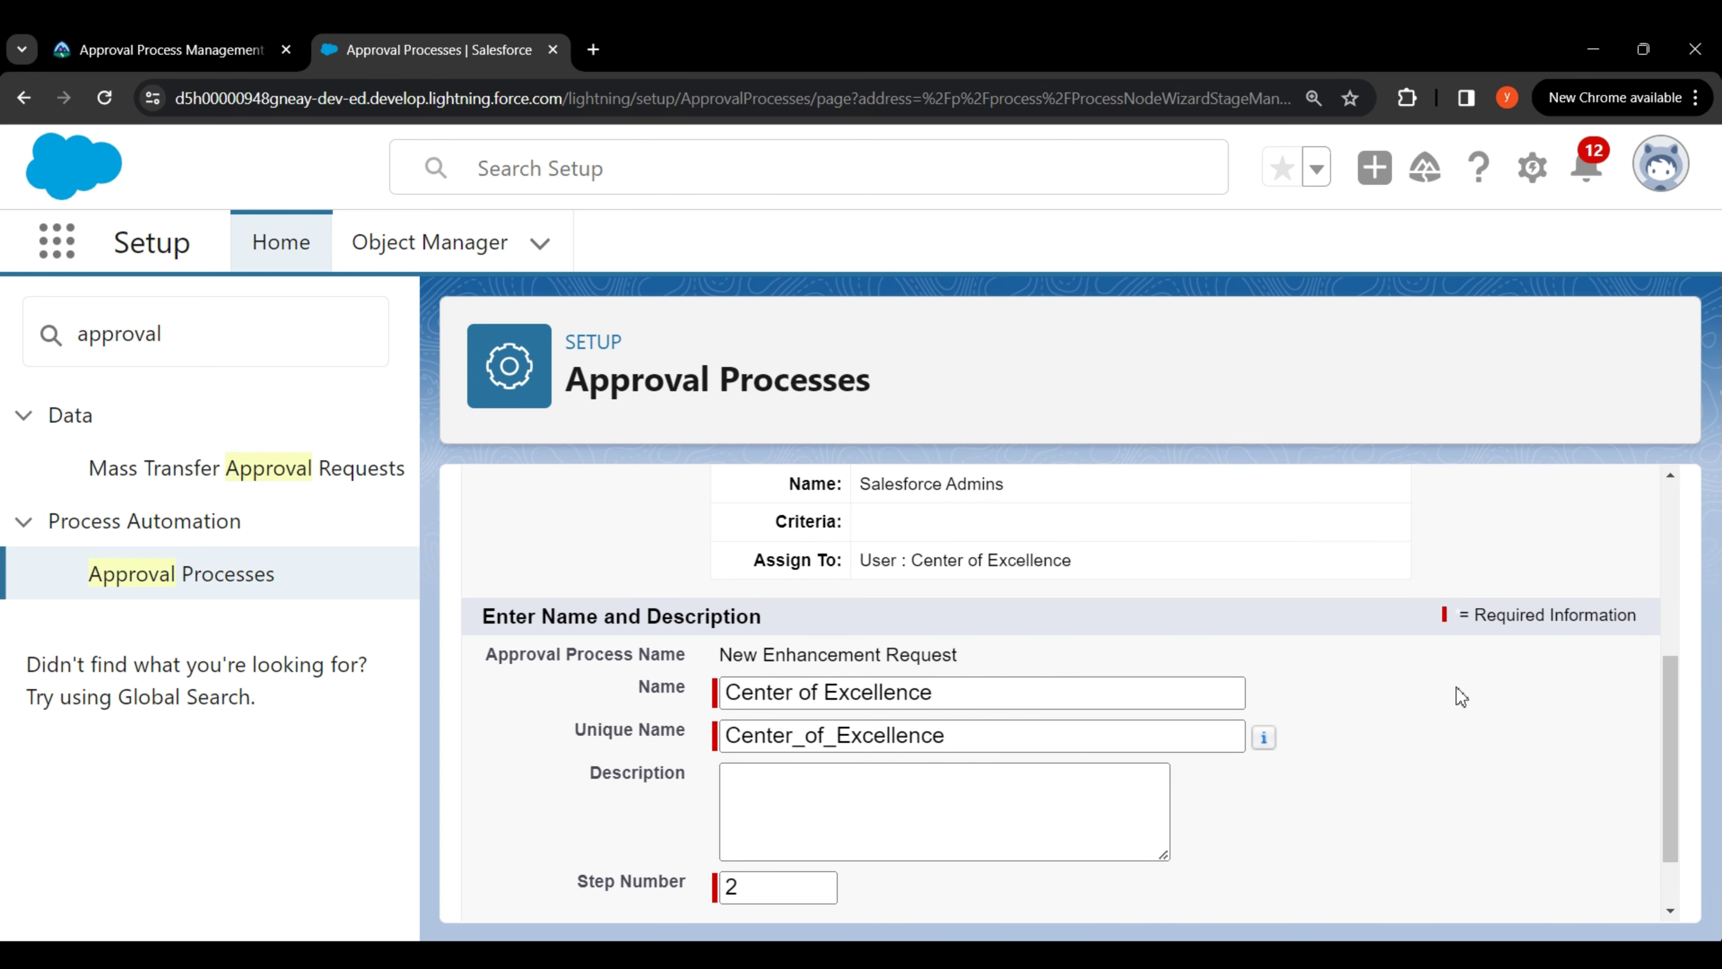
pyautogui.scroll(3, 1456, 687)
pyautogui.click(1553, 515)
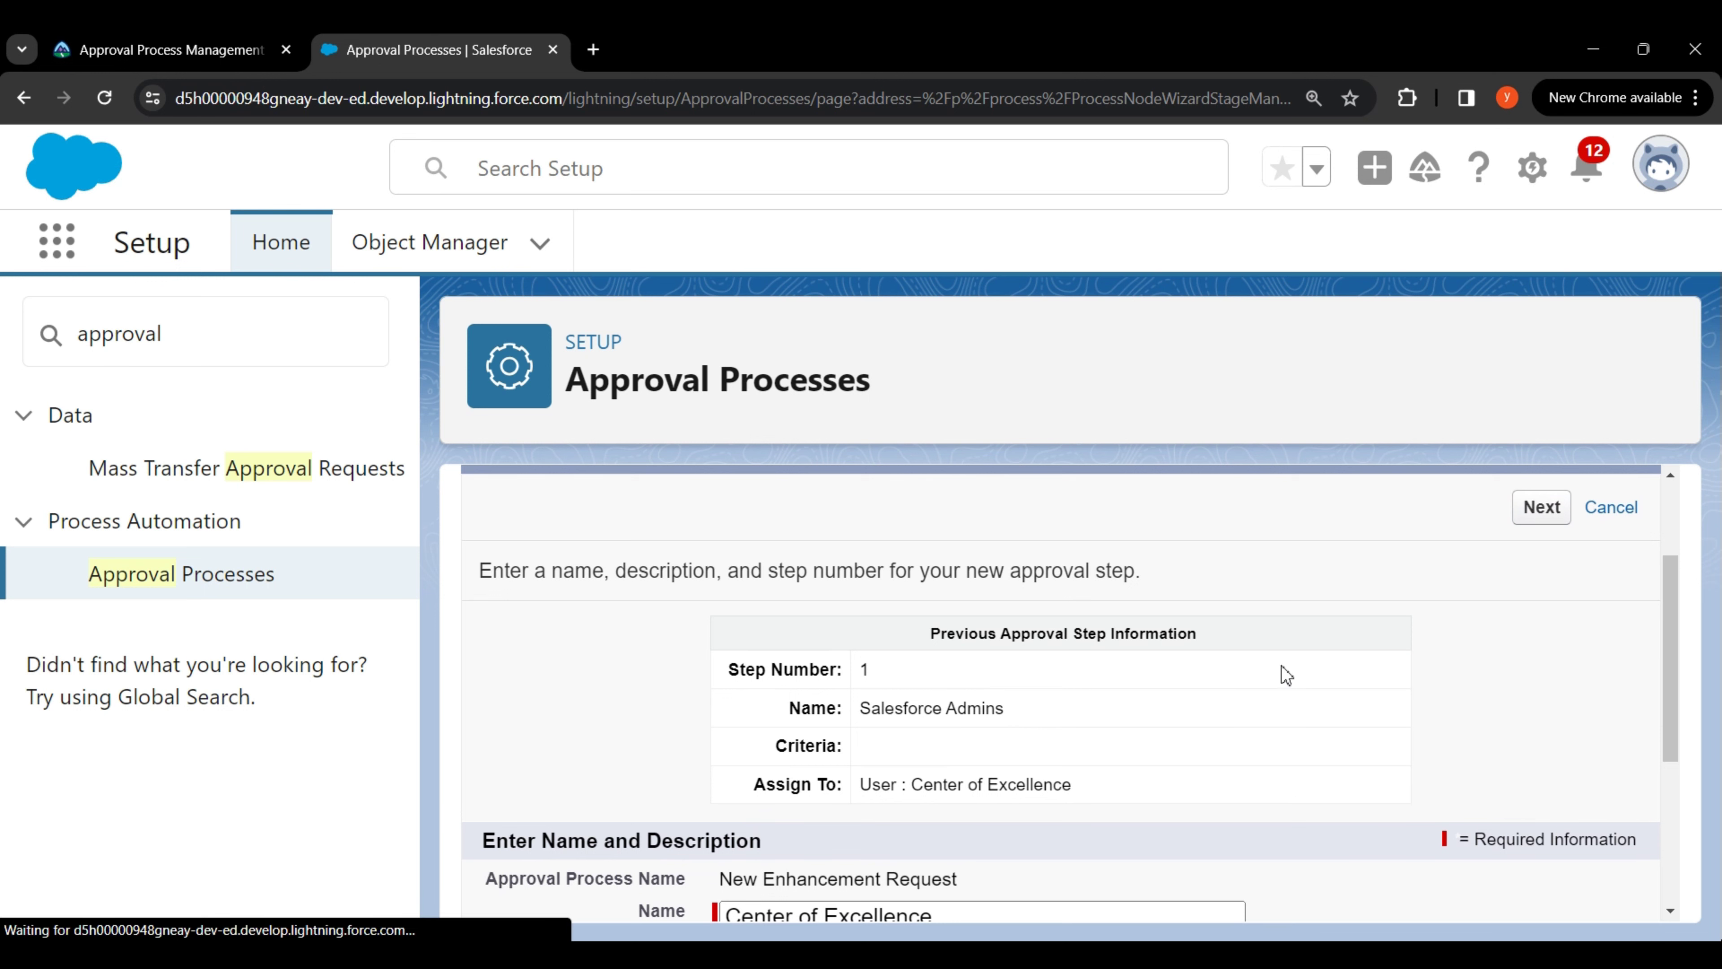
# Restrict the approval step to records meeting criteria, using the field Enhancement Request: Type with the operator equals.
pyautogui.scroll(-5, 1200, 671)
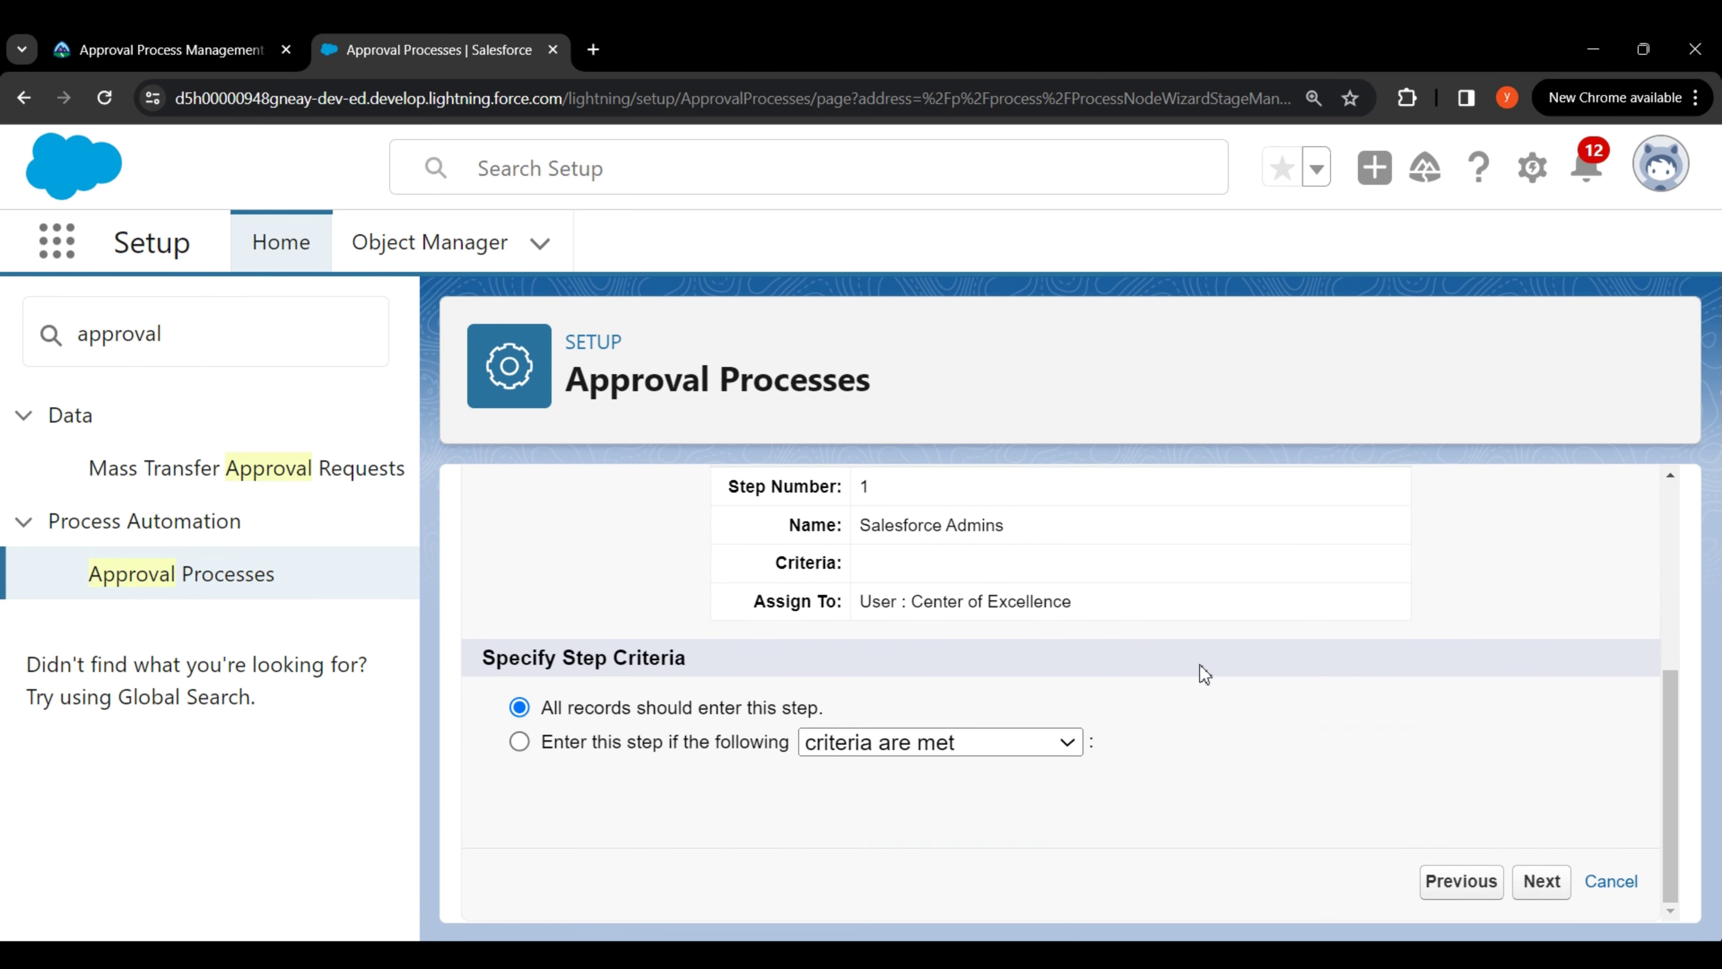
pyautogui.moveTo(537, 744); pyautogui.dragTo(701, 748)
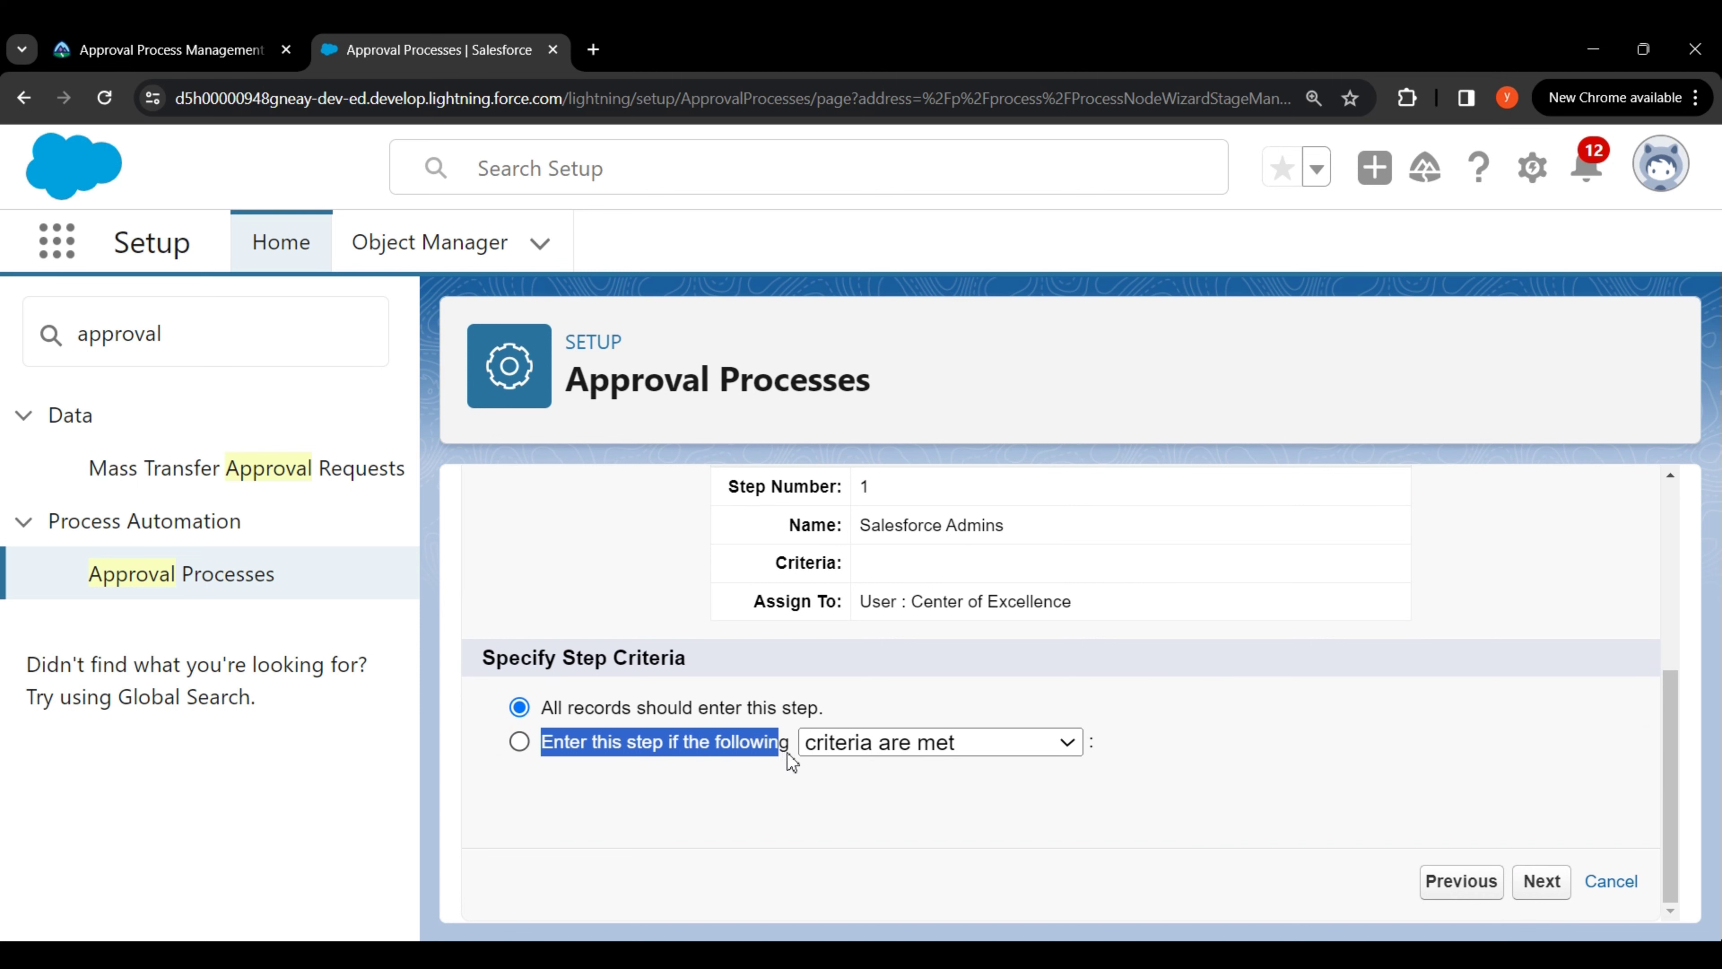
pyautogui.click(520, 741)
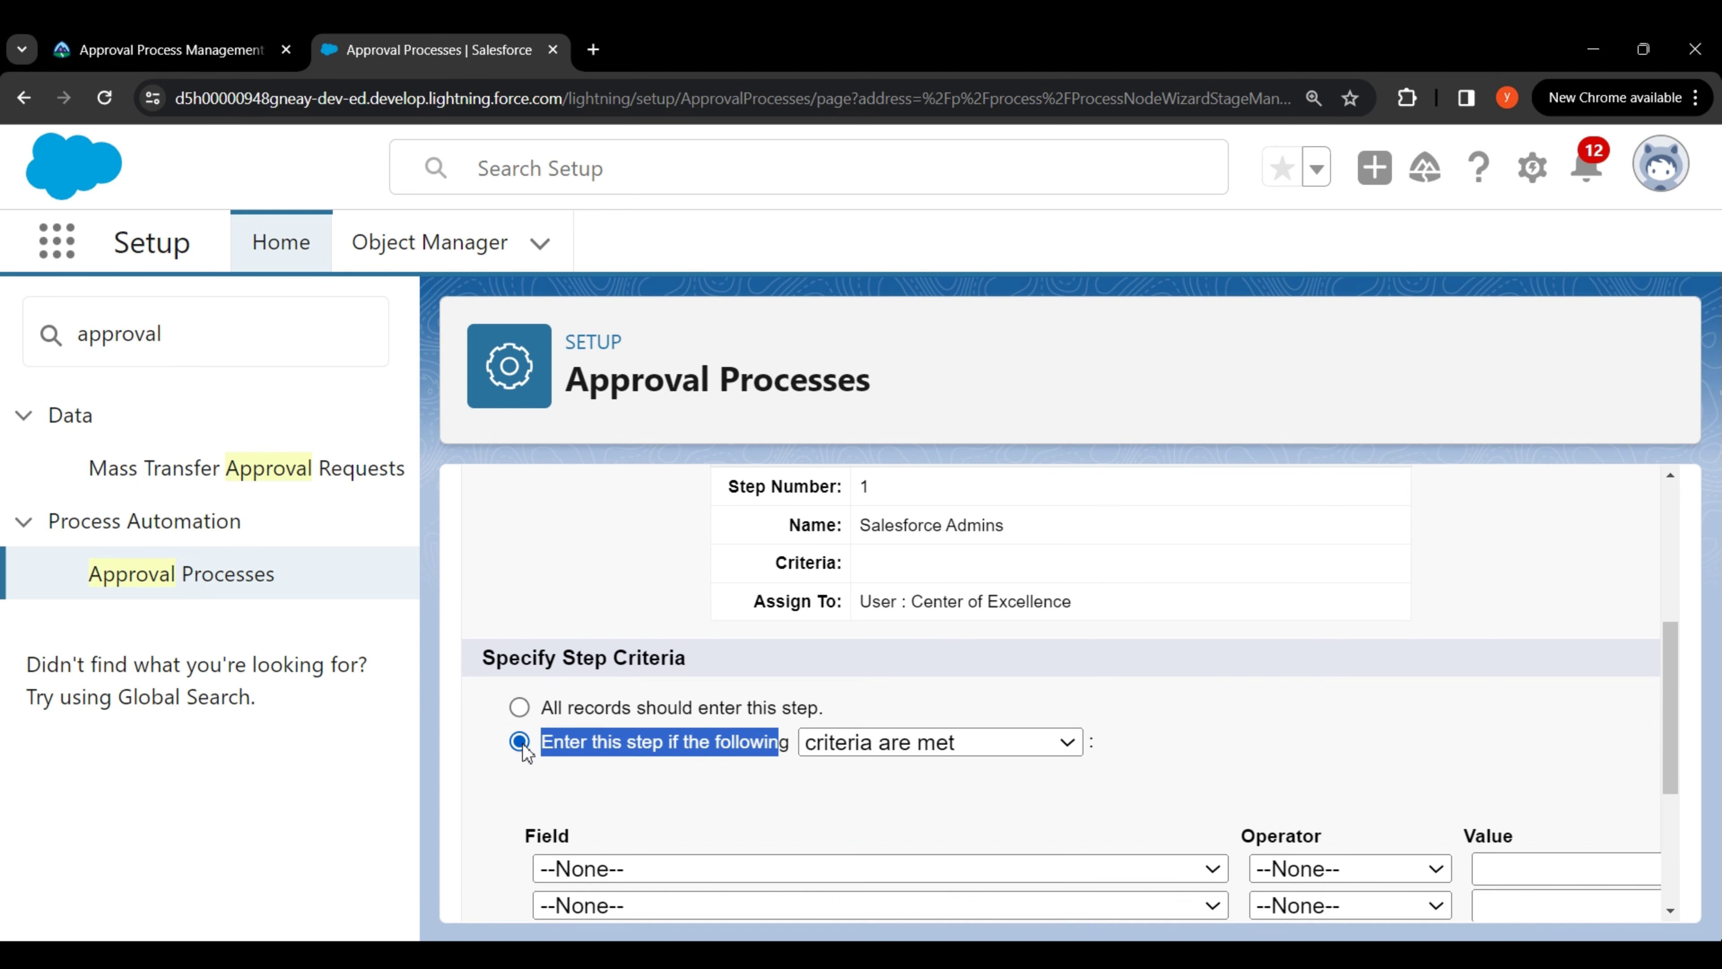
pyautogui.click(923, 774)
pyautogui.scroll(-1, 925, 774)
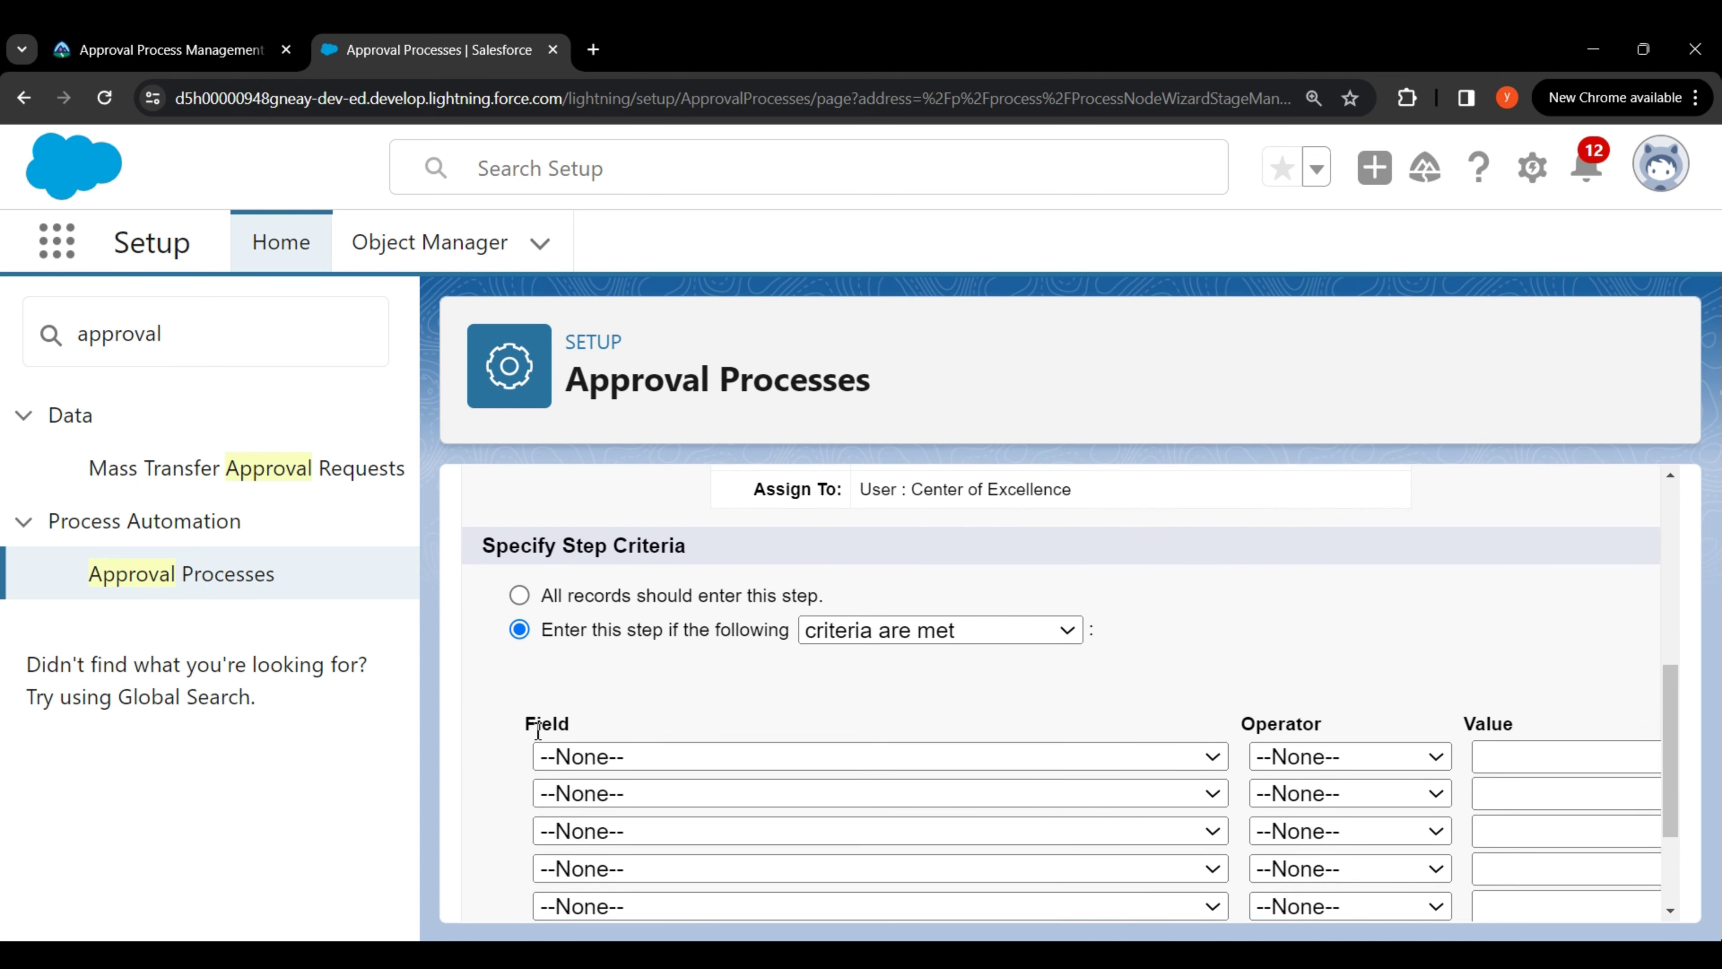
pyautogui.click(619, 756)
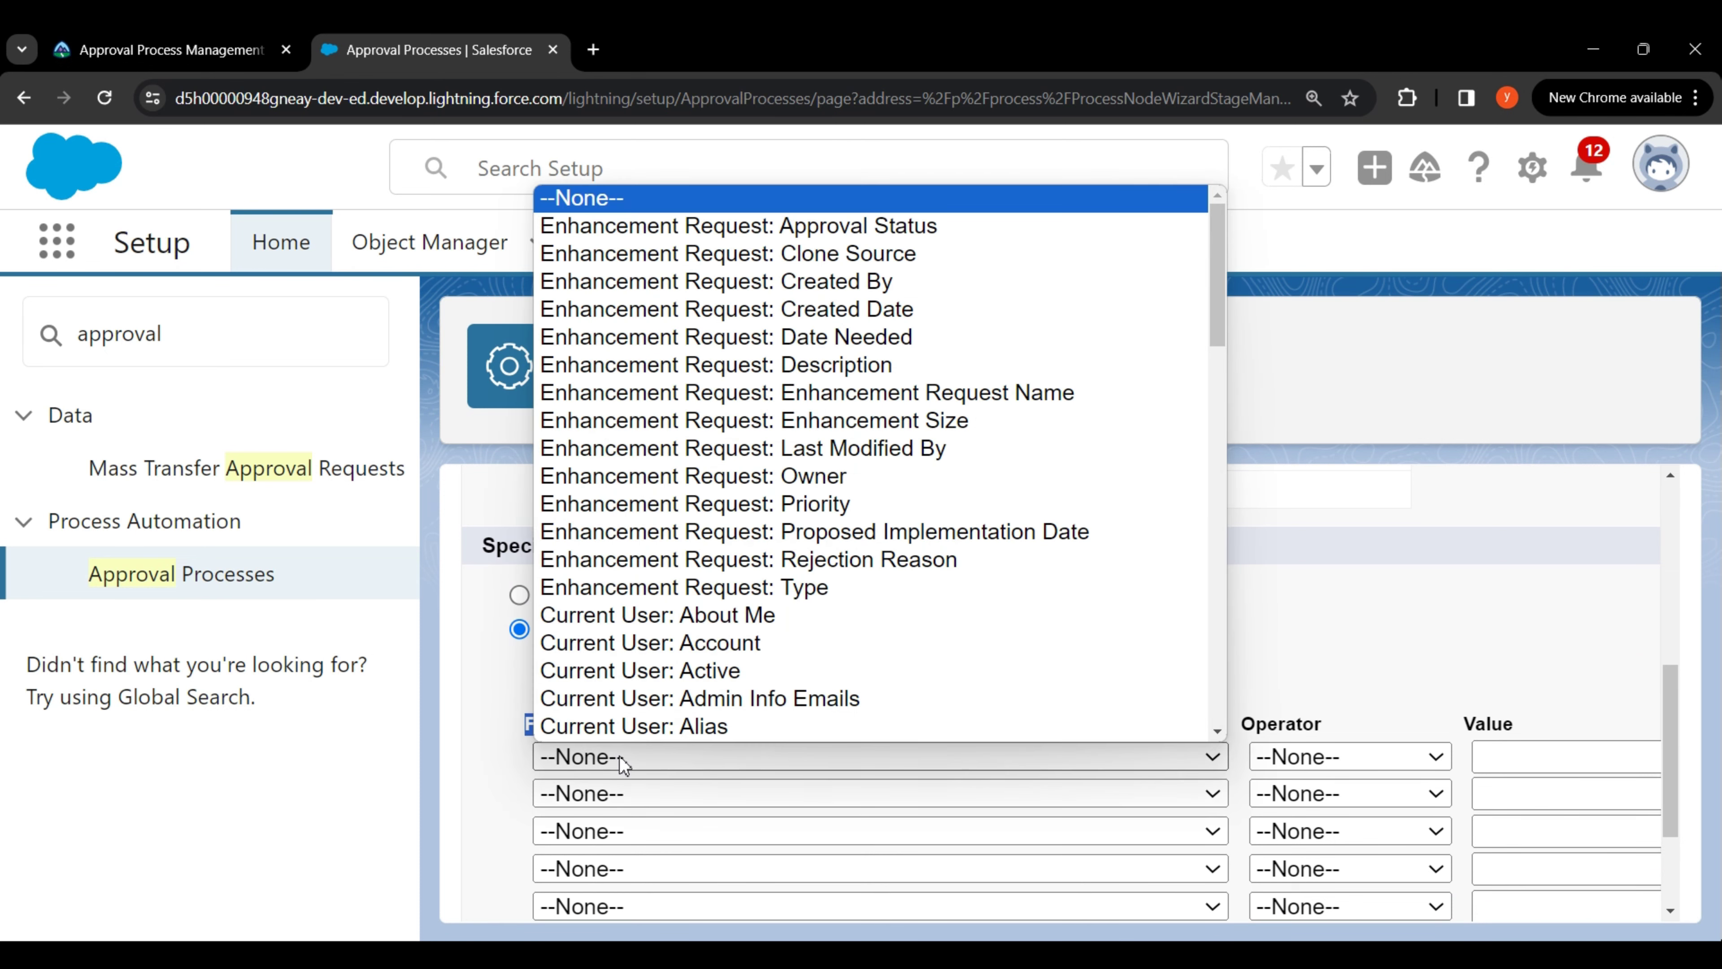
pyautogui.click(788, 588)
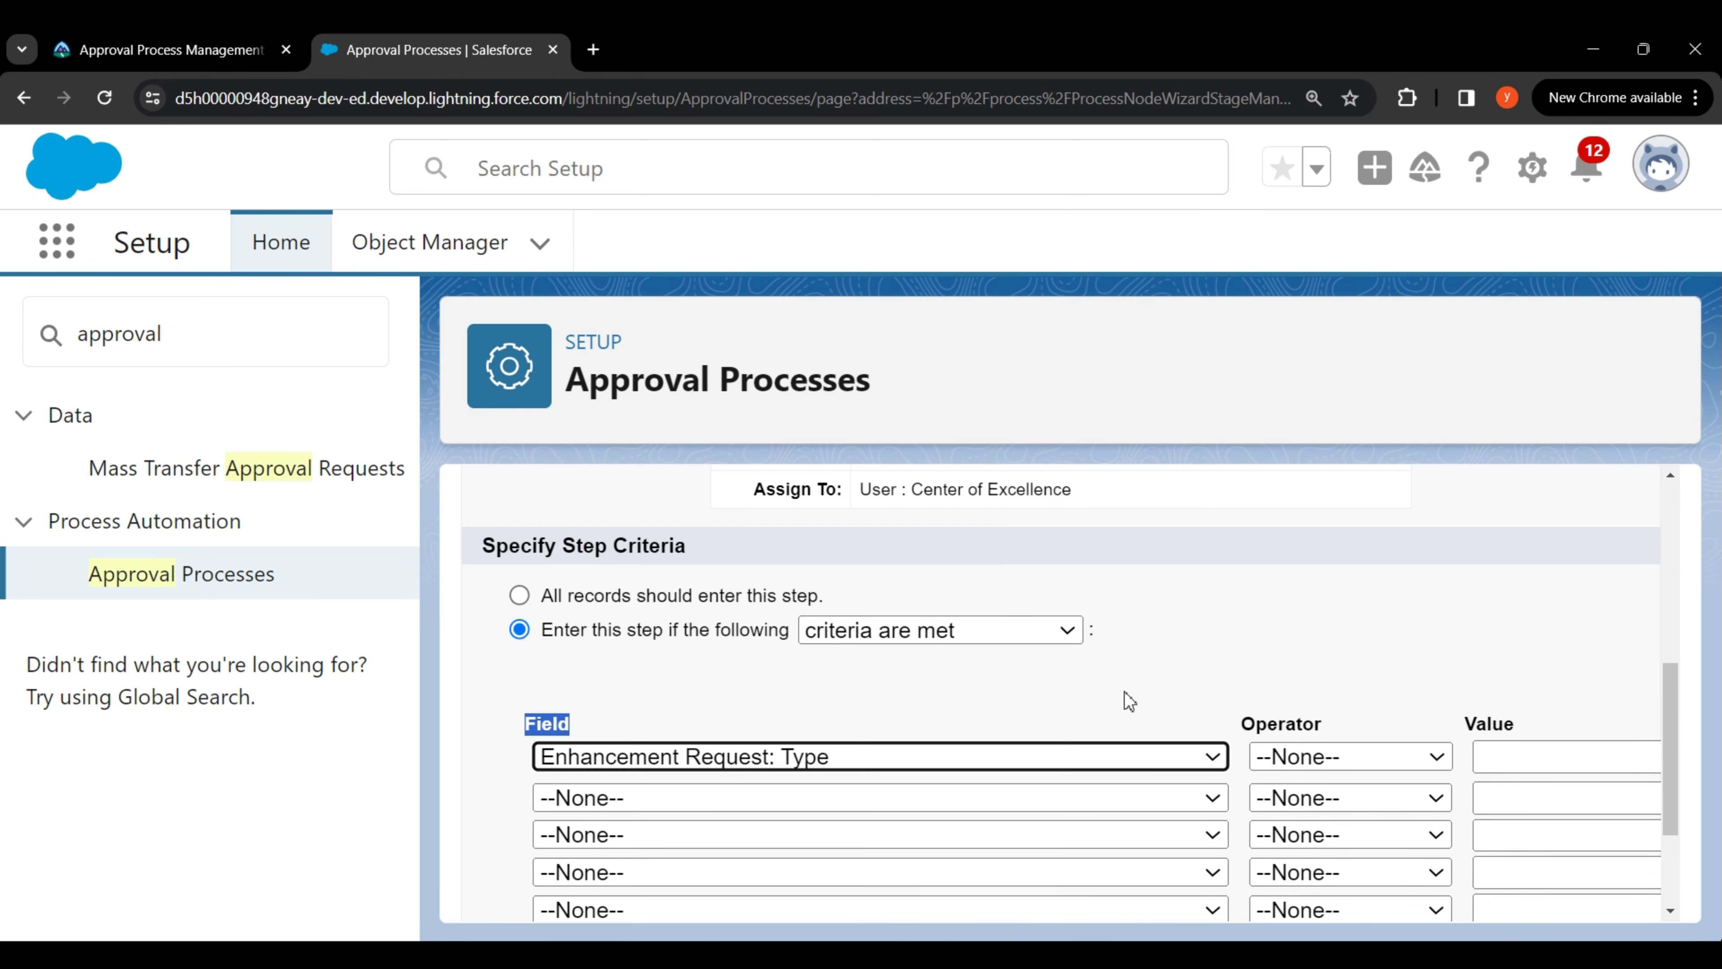
pyautogui.moveTo(1247, 728); pyautogui.dragTo(1333, 727)
pyautogui.click(1335, 753)
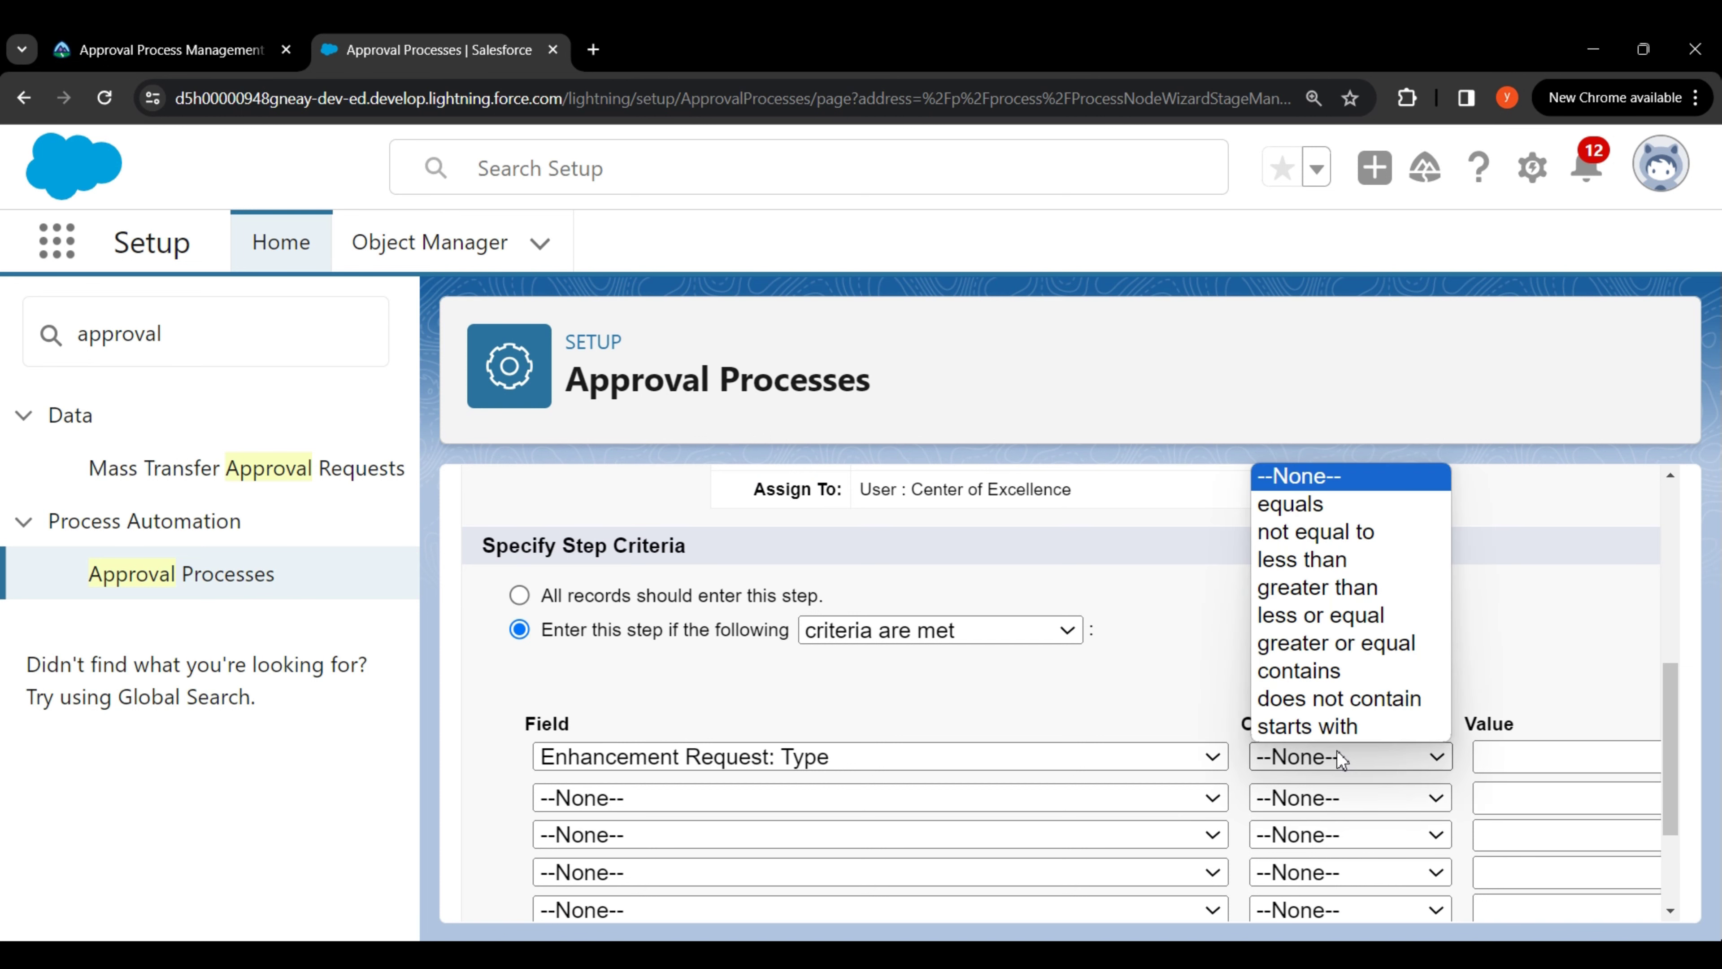
pyautogui.click(1321, 505)
# Look up and insert New Feature Request as the Type criterion's value, and continue to the approver selection.
pyautogui.scroll(-2, 1407, 658)
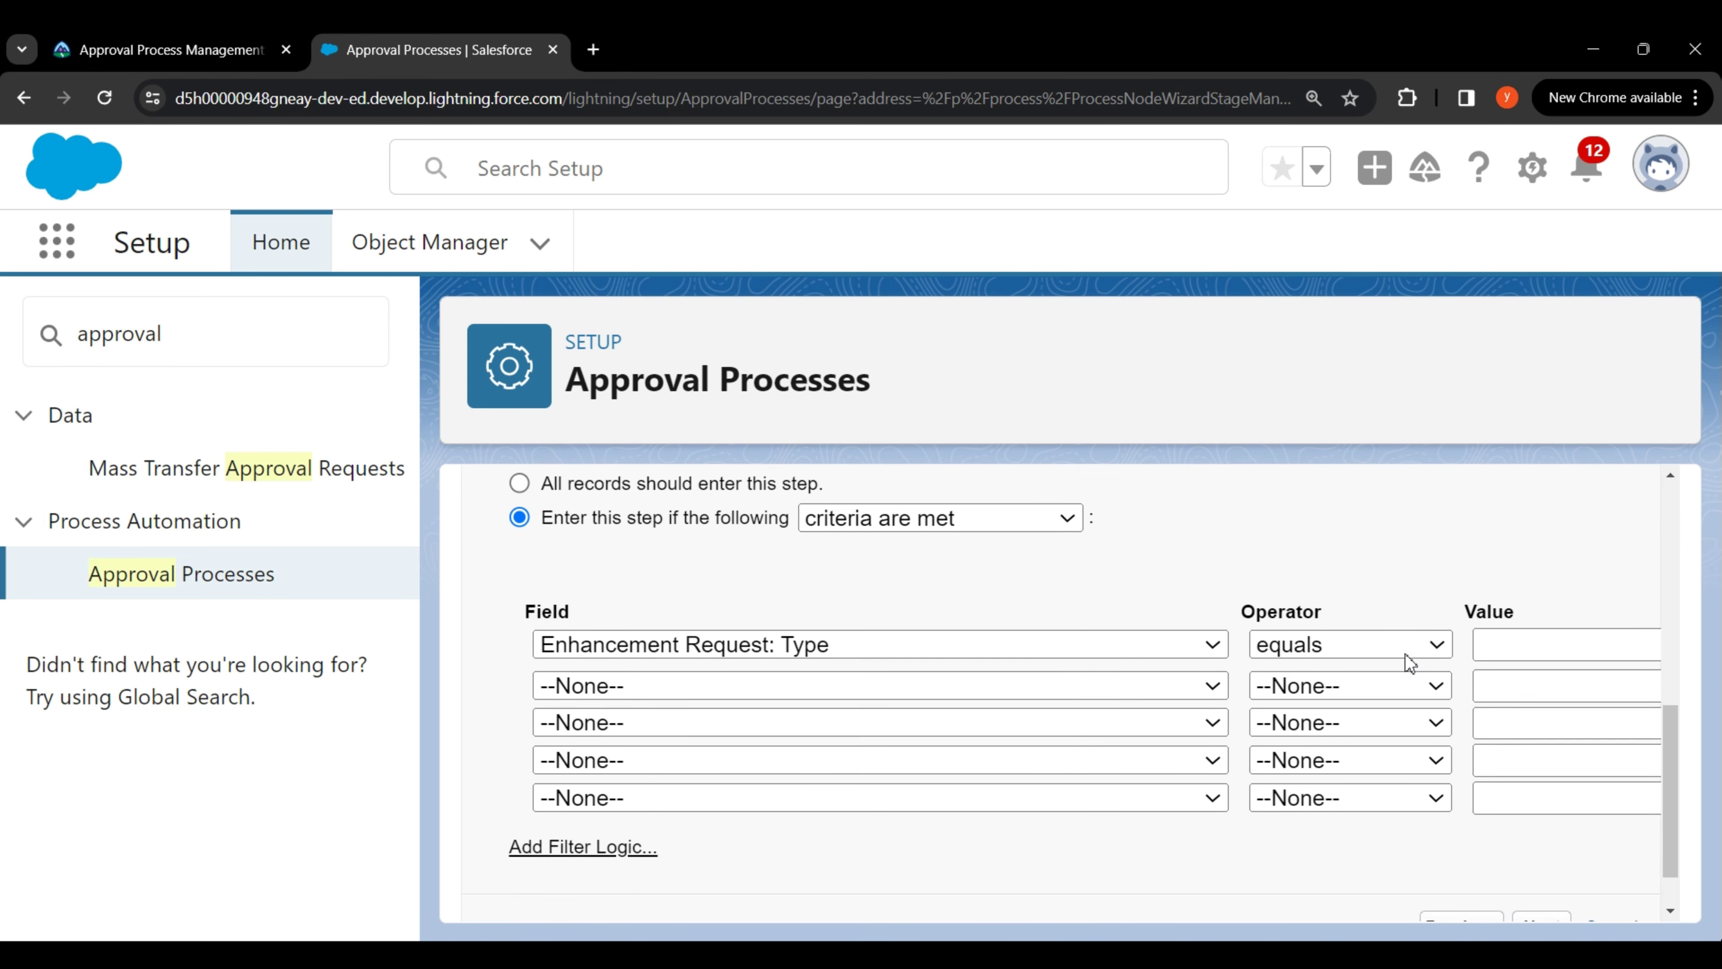
pyautogui.scroll(-1, 1407, 658)
pyautogui.doubleClick(1476, 549)
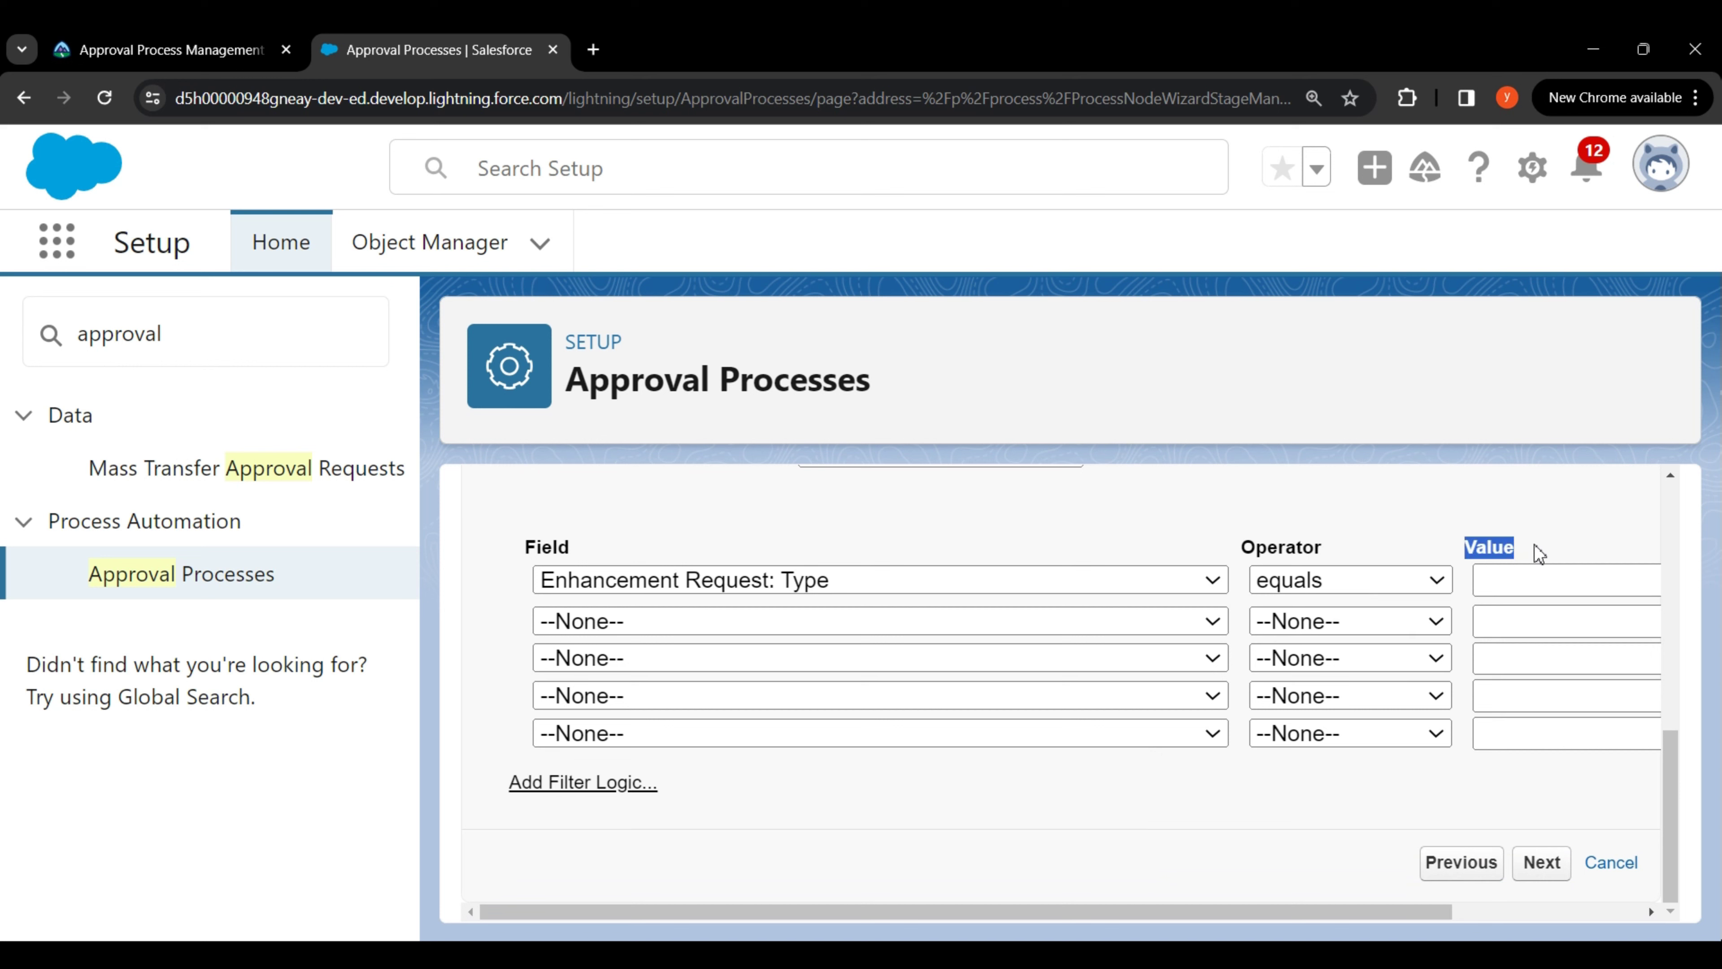
pyautogui.moveTo(1453, 919); pyautogui.dragTo(1607, 919)
pyautogui.click(1607, 581)
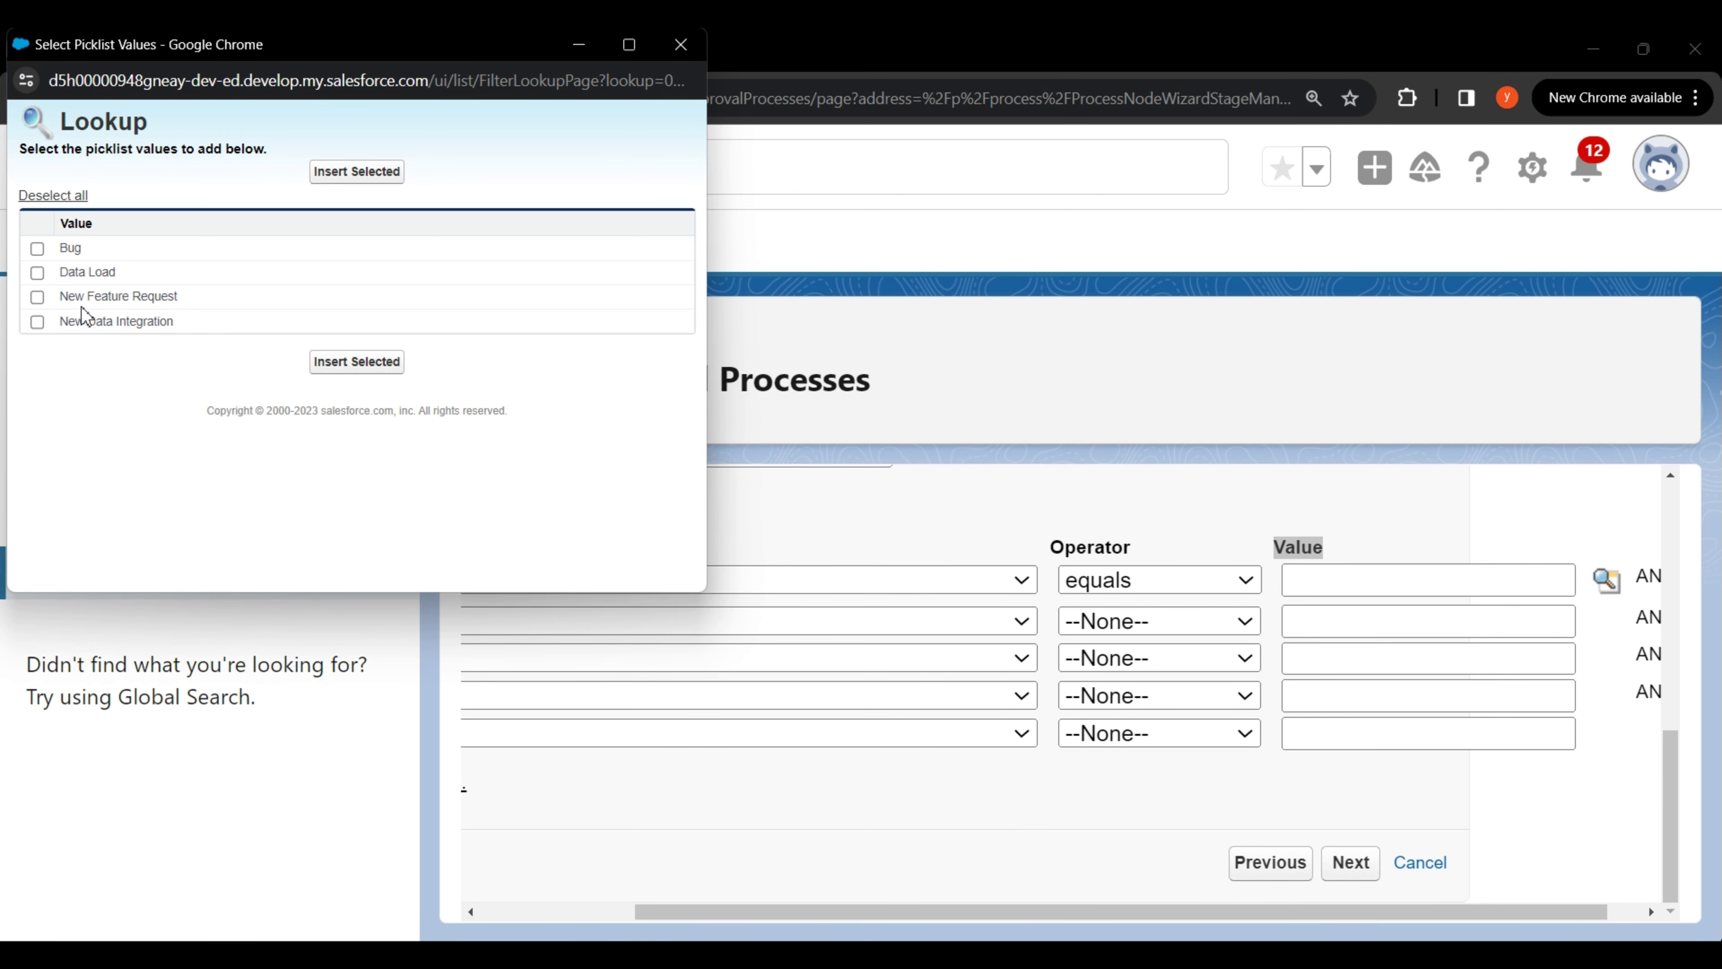
pyautogui.moveTo(61, 295); pyautogui.dragTo(180, 309)
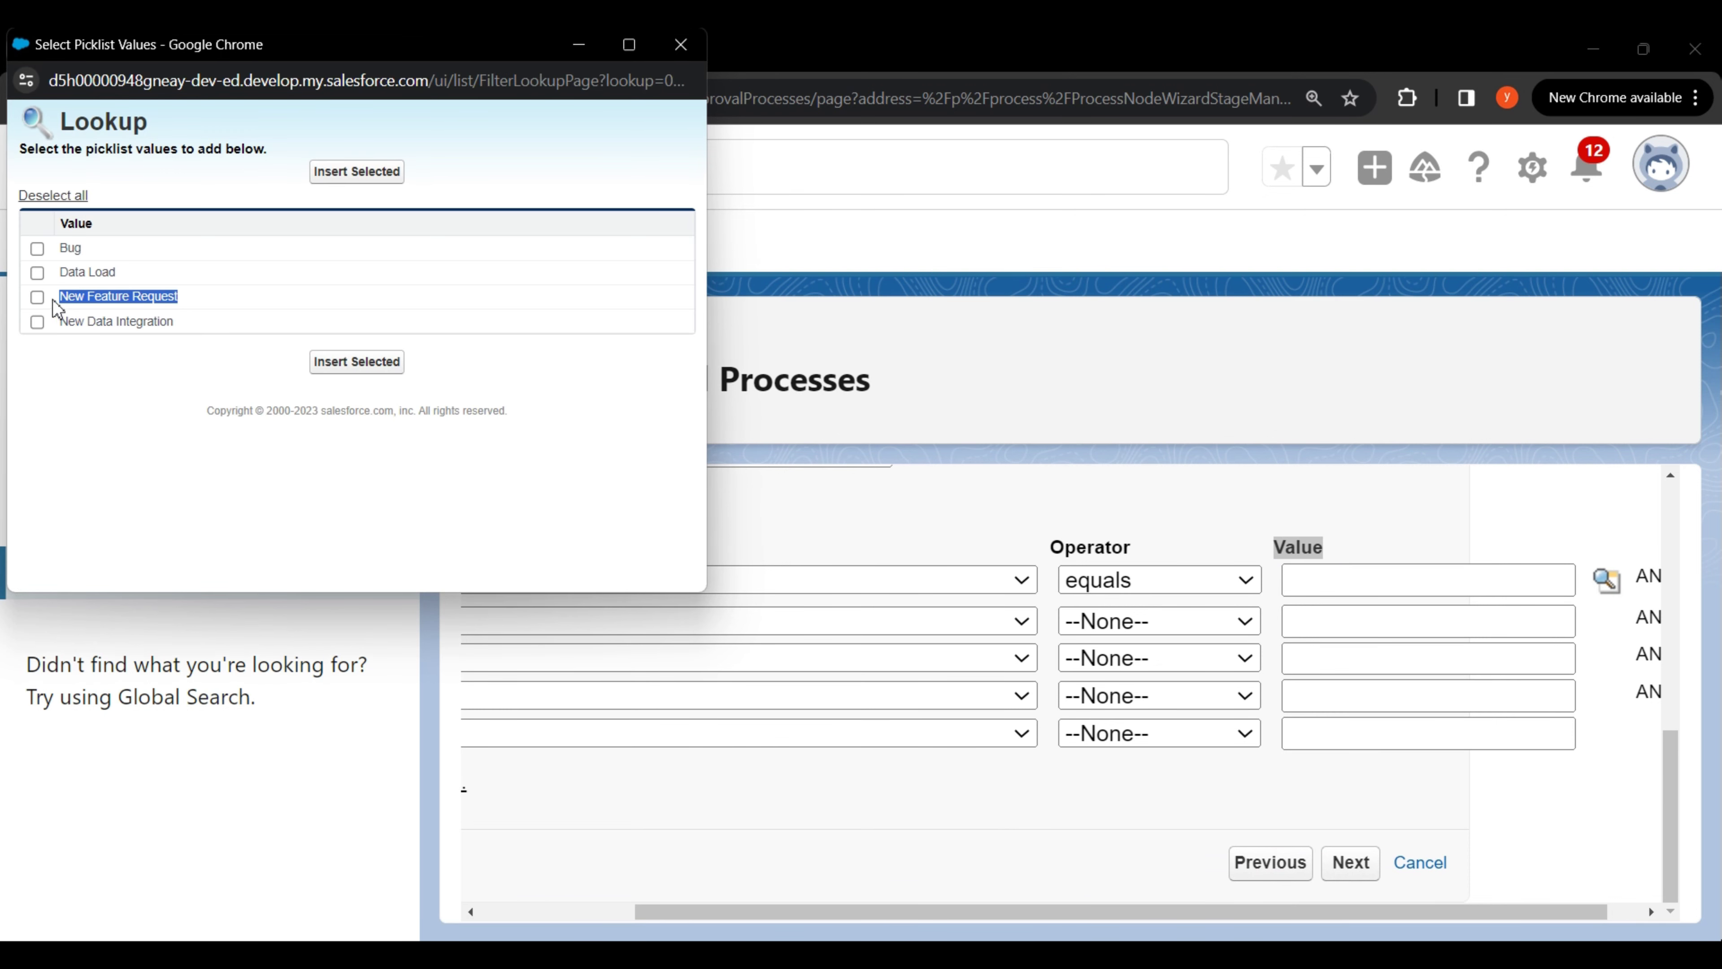
pyautogui.click(349, 365)
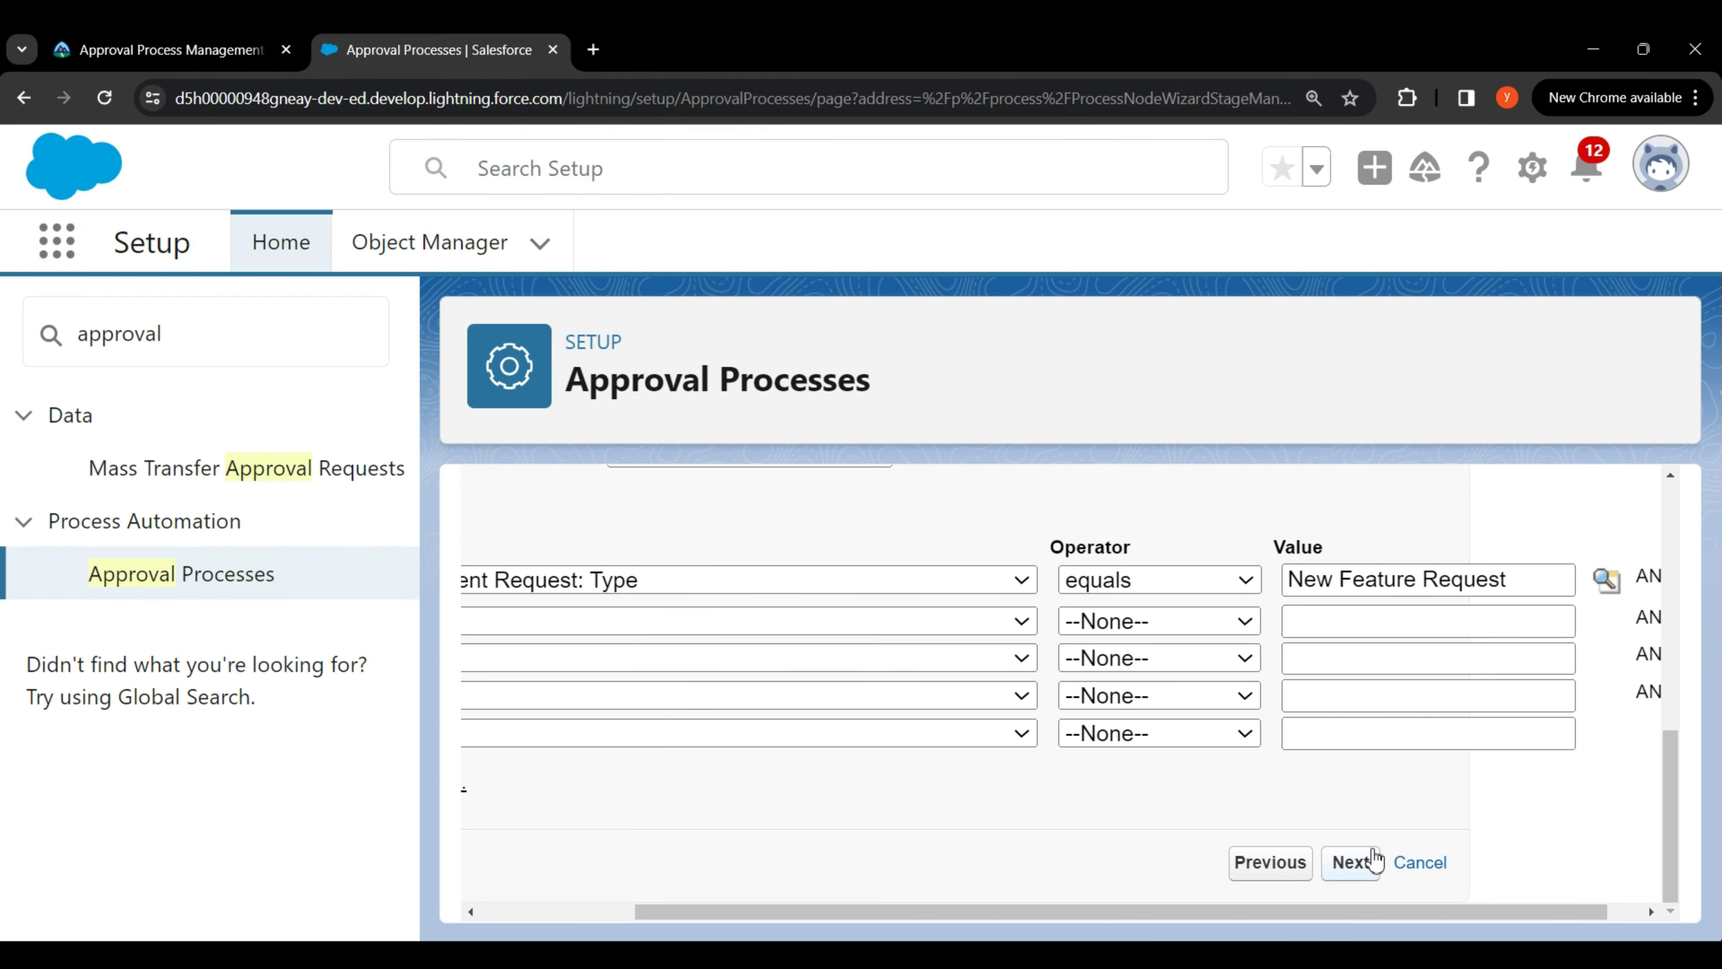
pyautogui.click(1350, 871)
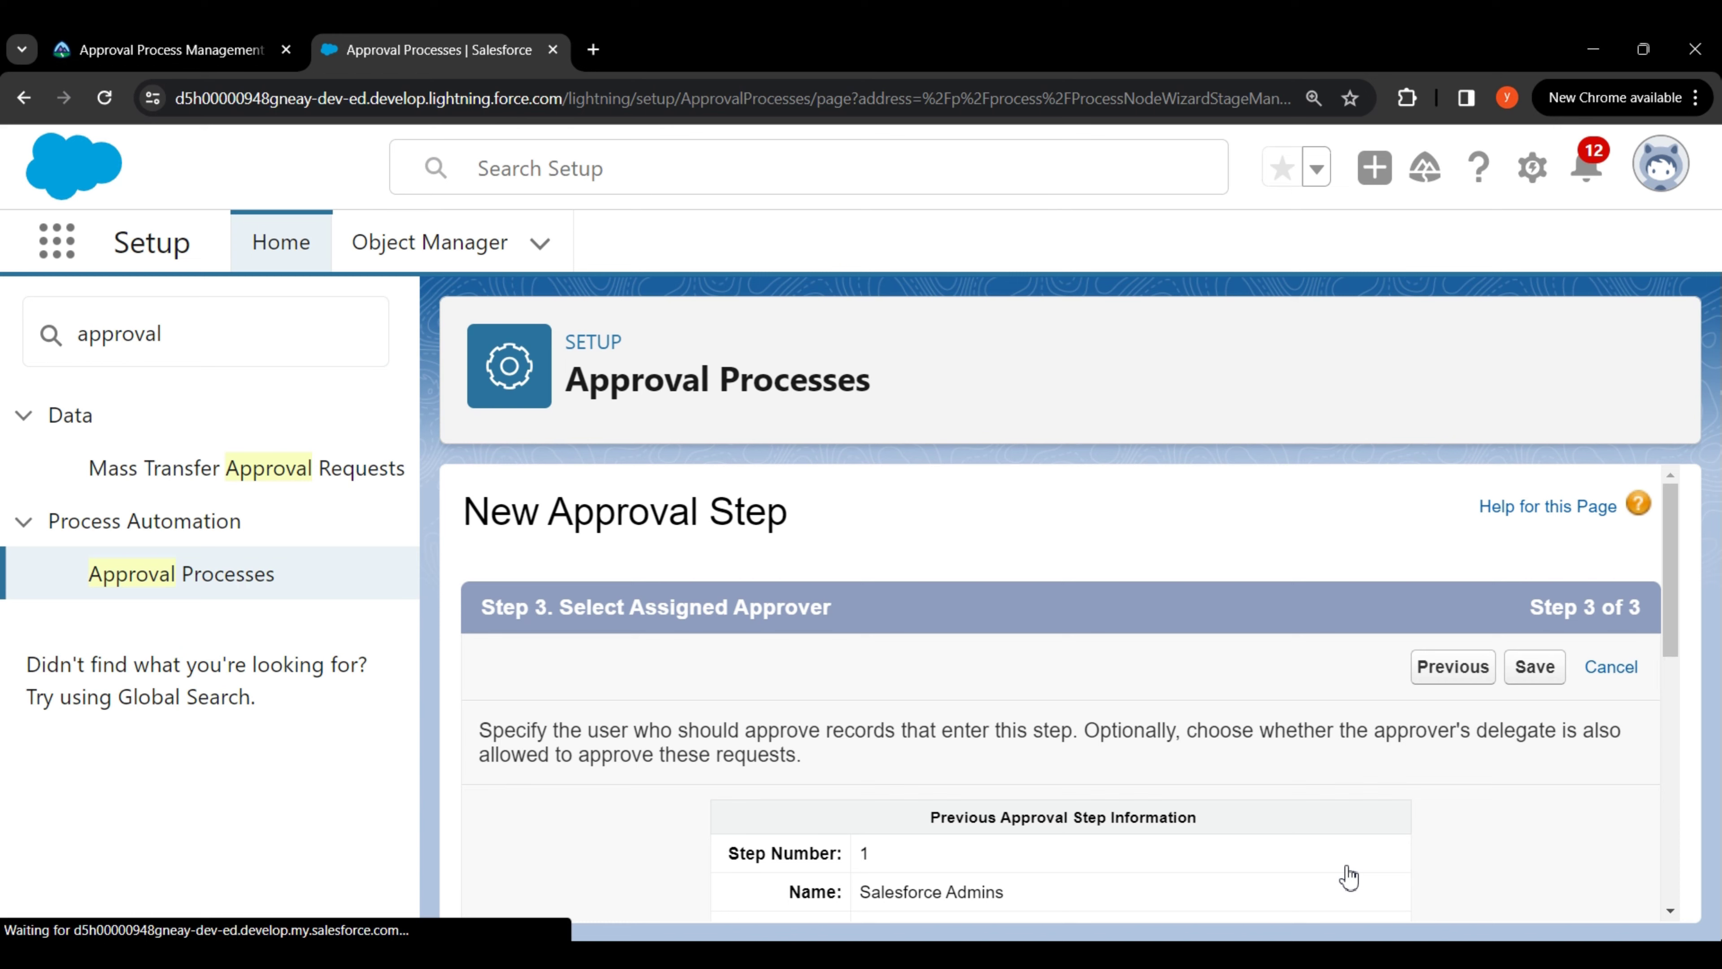
# Automatically assign the new approval step to the Center of Excellence queue and save the step.
pyautogui.scroll(-5, 1183, 758)
pyautogui.scroll(-3, 1183, 758)
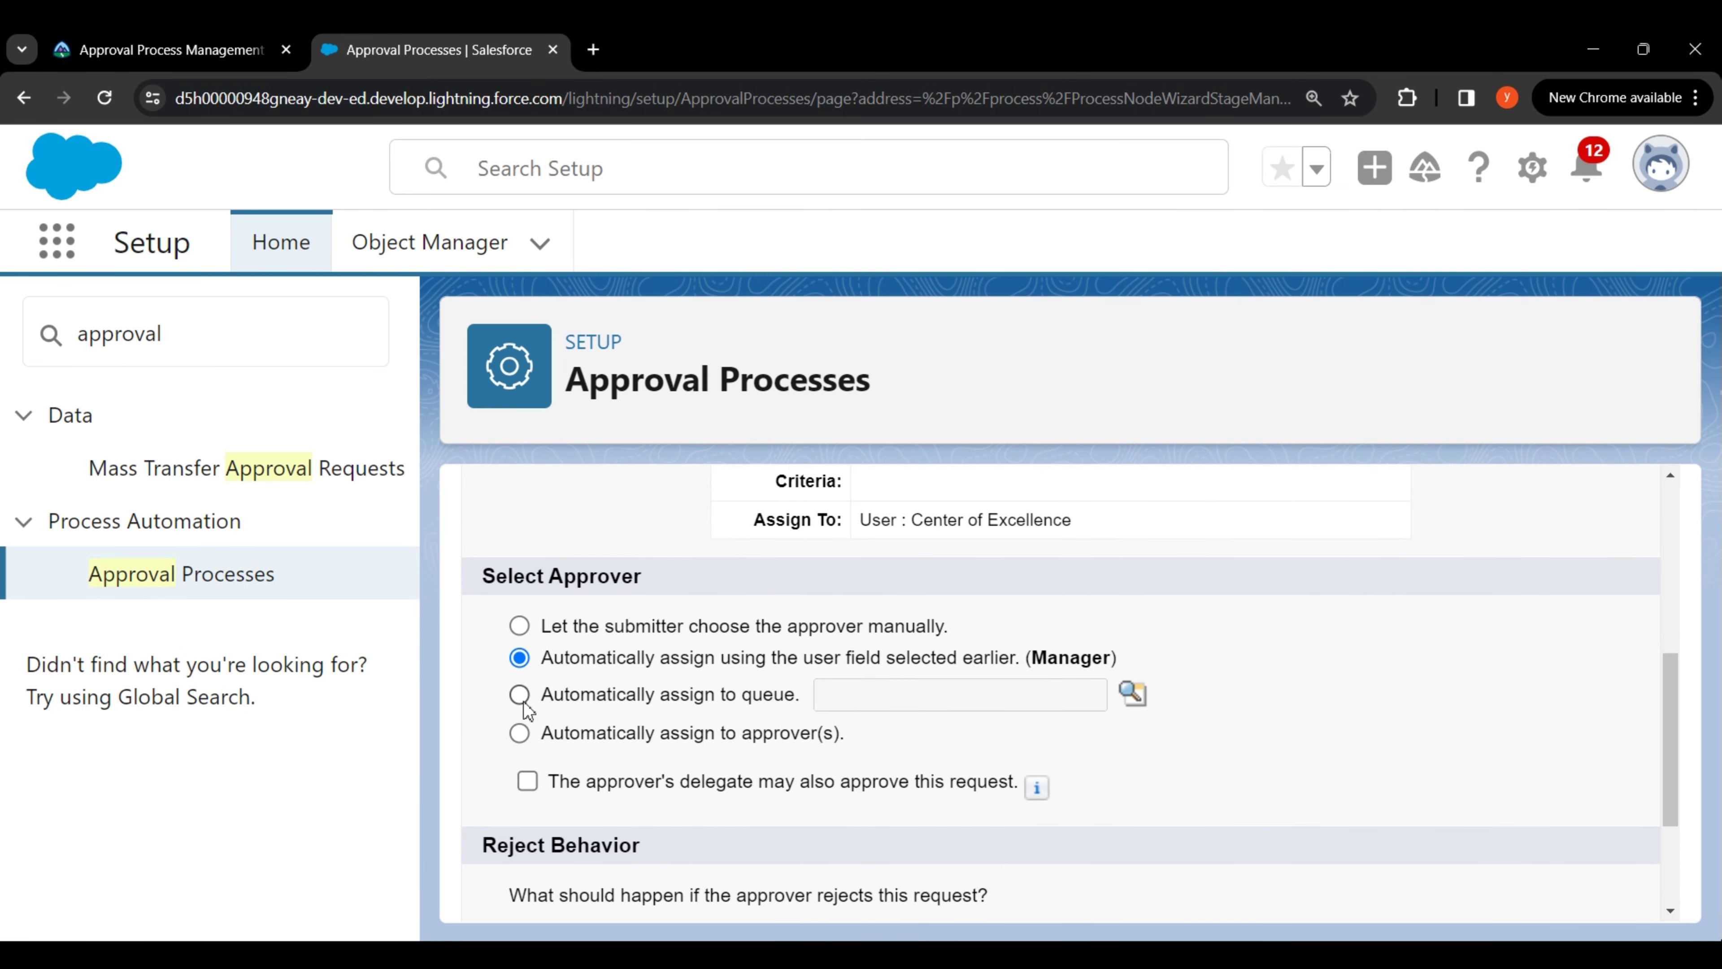
pyautogui.click(521, 698)
pyautogui.moveTo(540, 698); pyautogui.dragTo(773, 697)
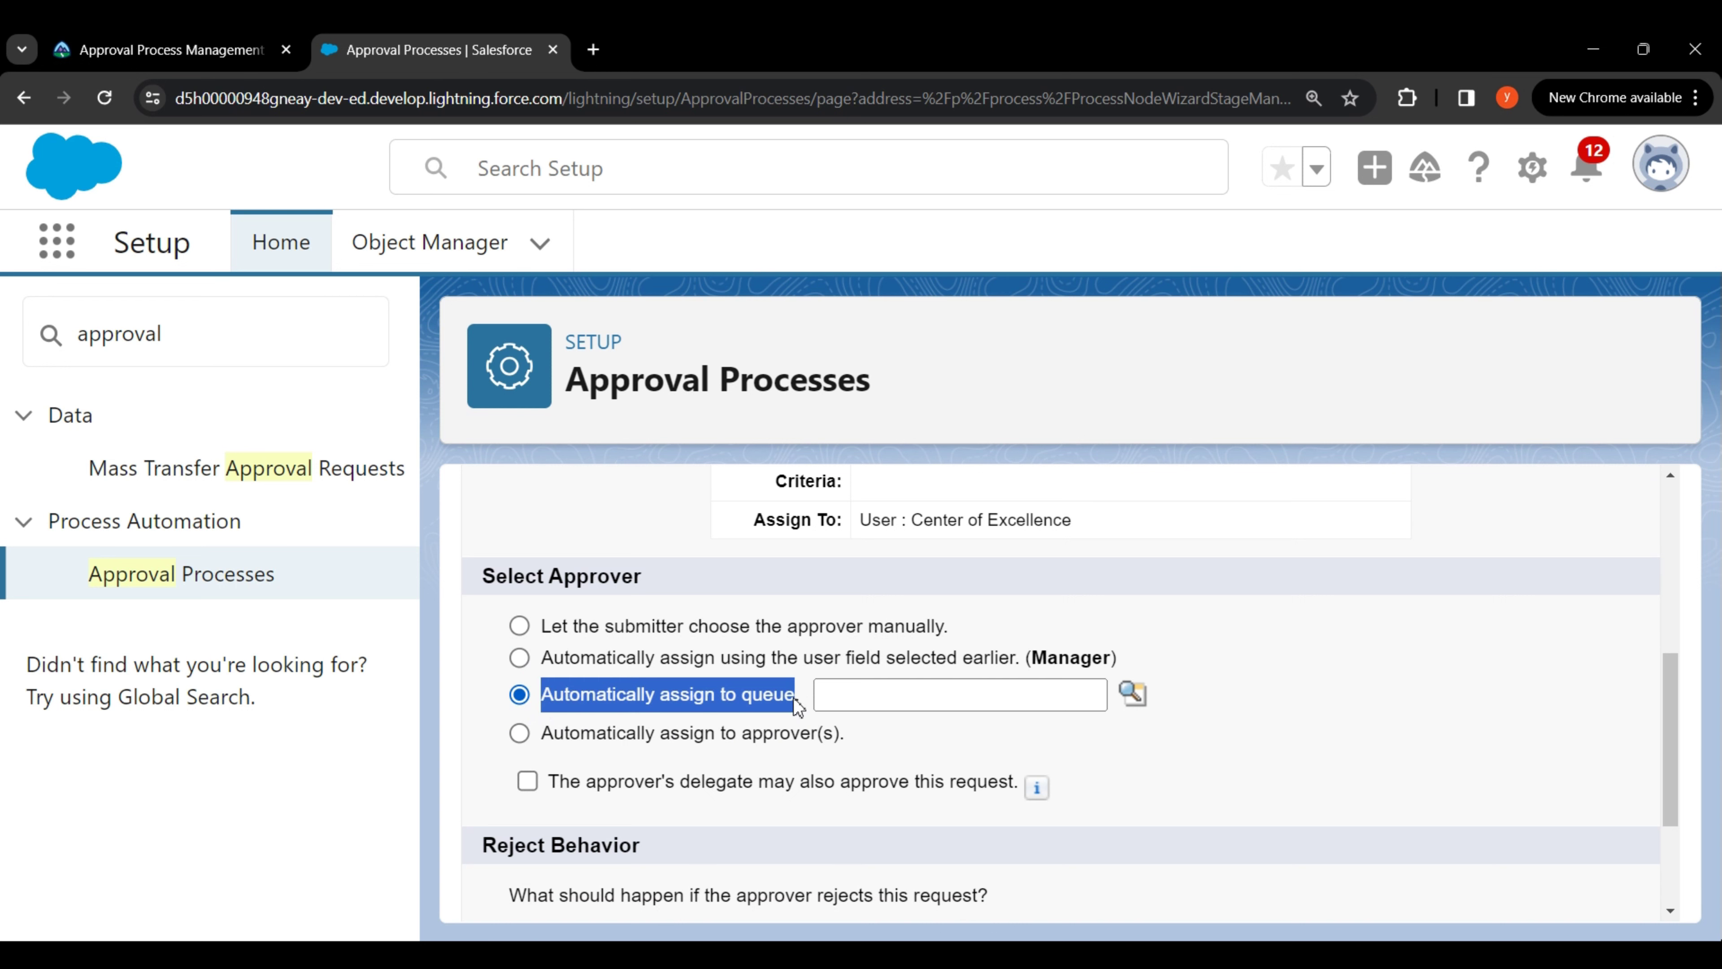
pyautogui.click(1132, 693)
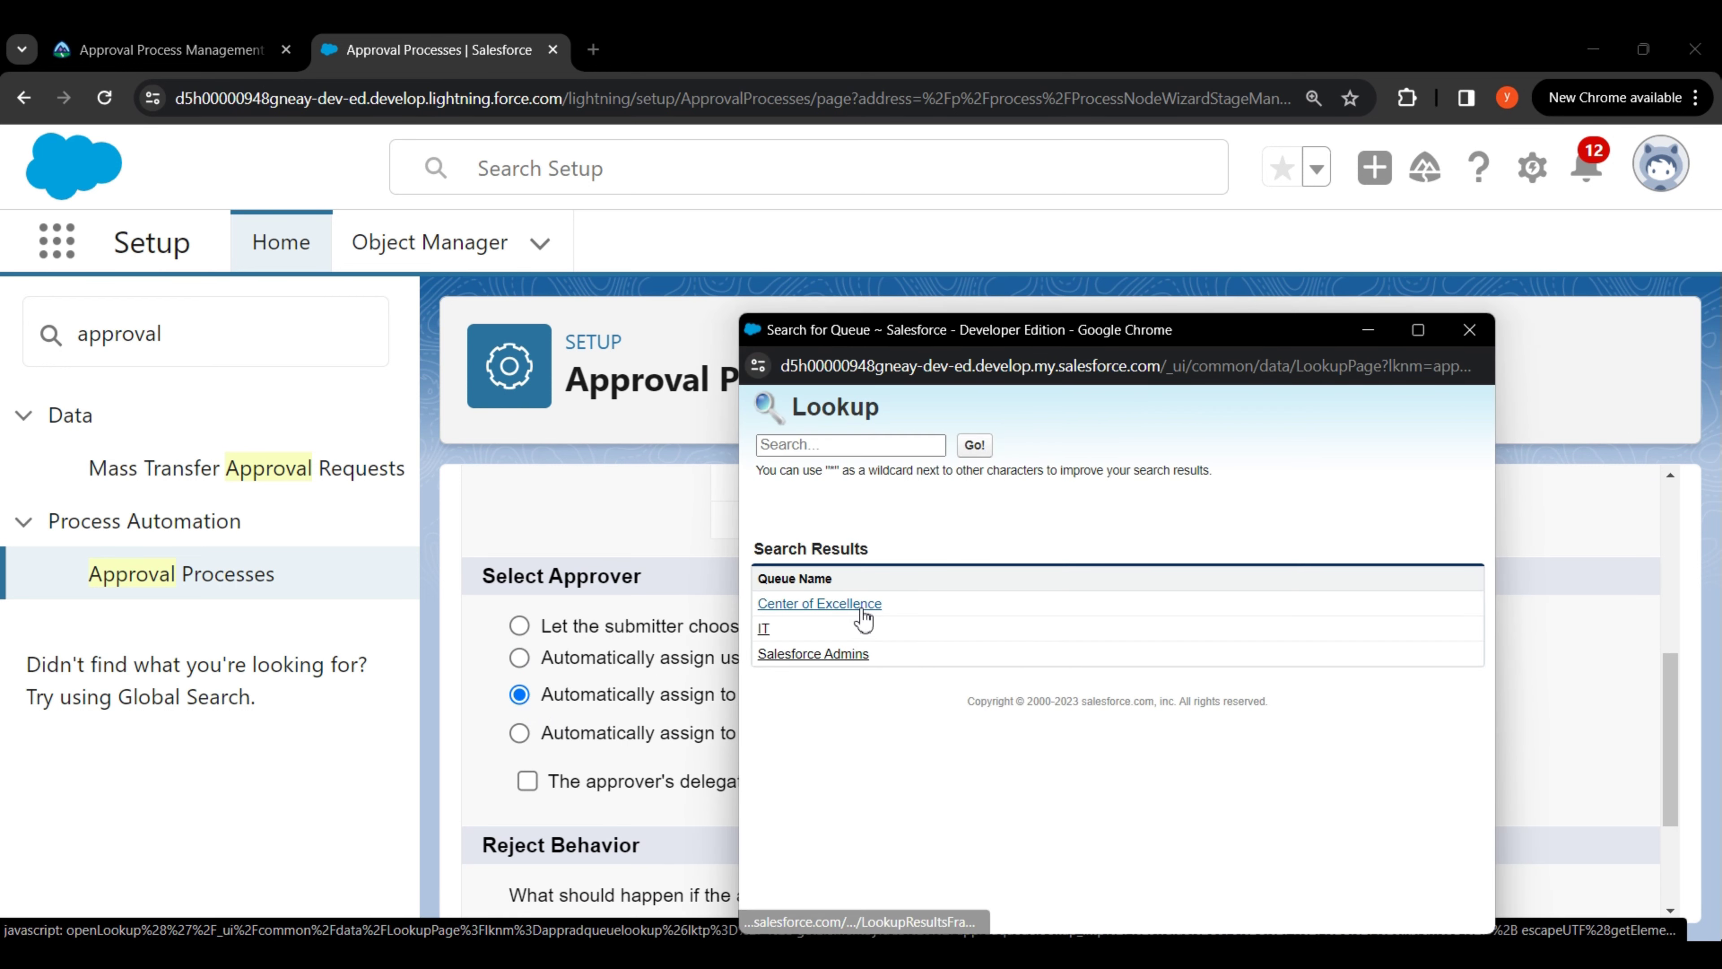
pyautogui.click(861, 605)
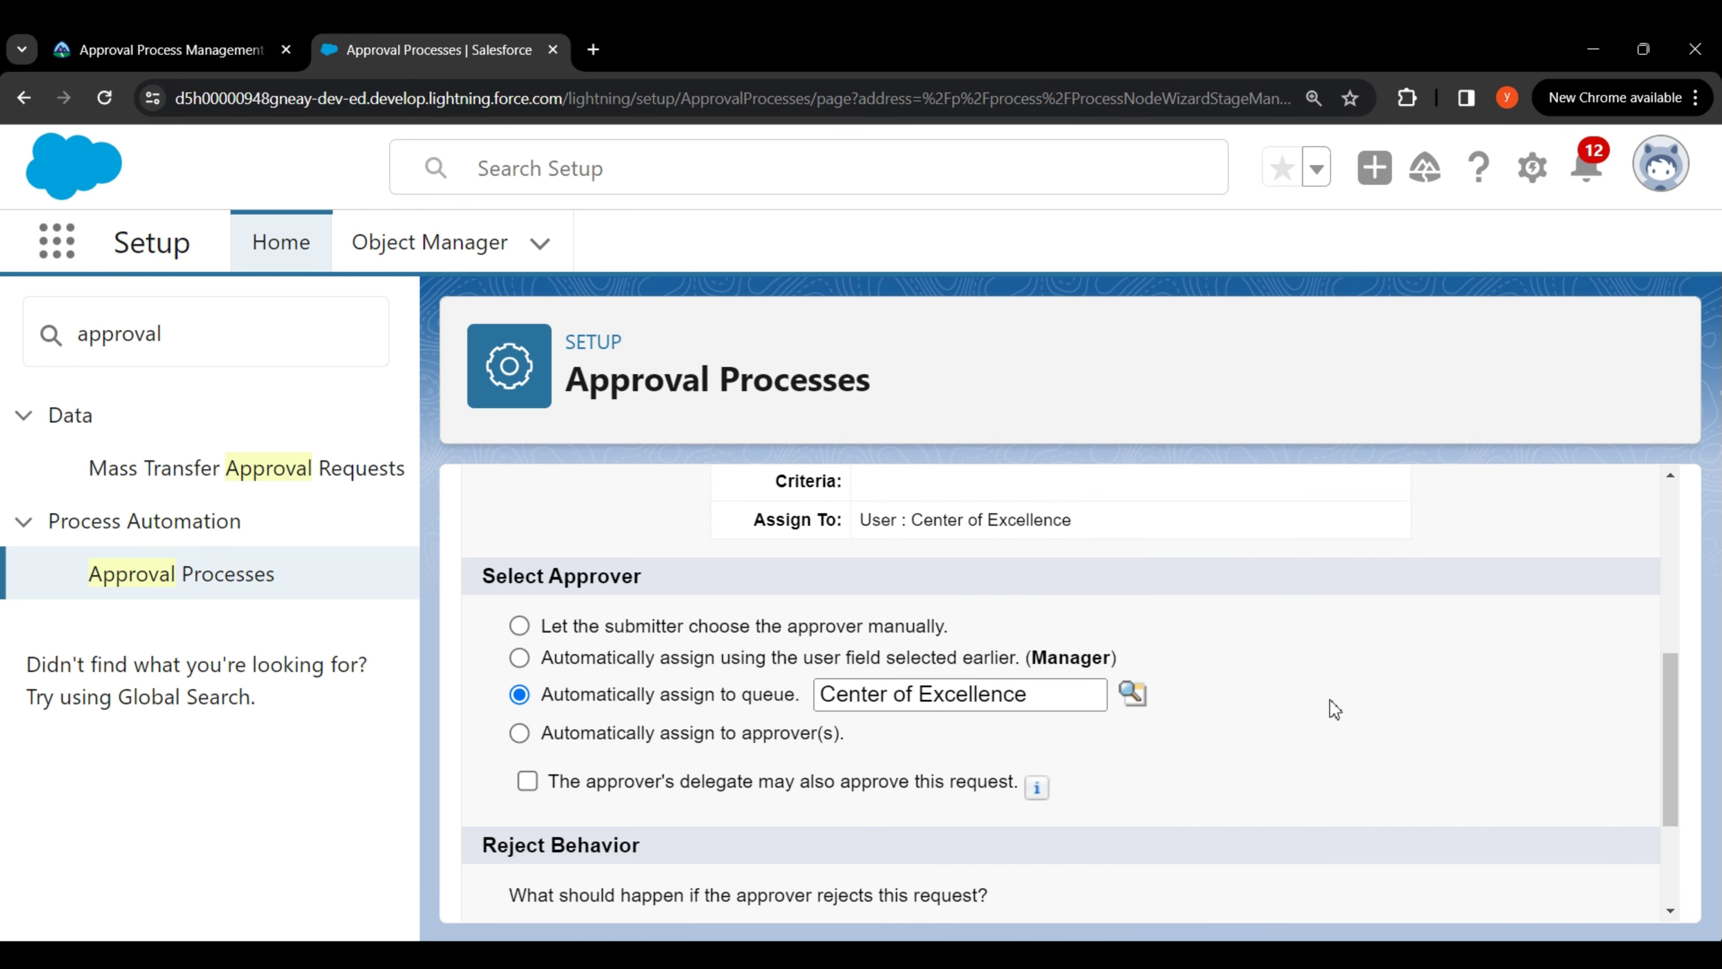
pyautogui.scroll(-3, 1334, 709)
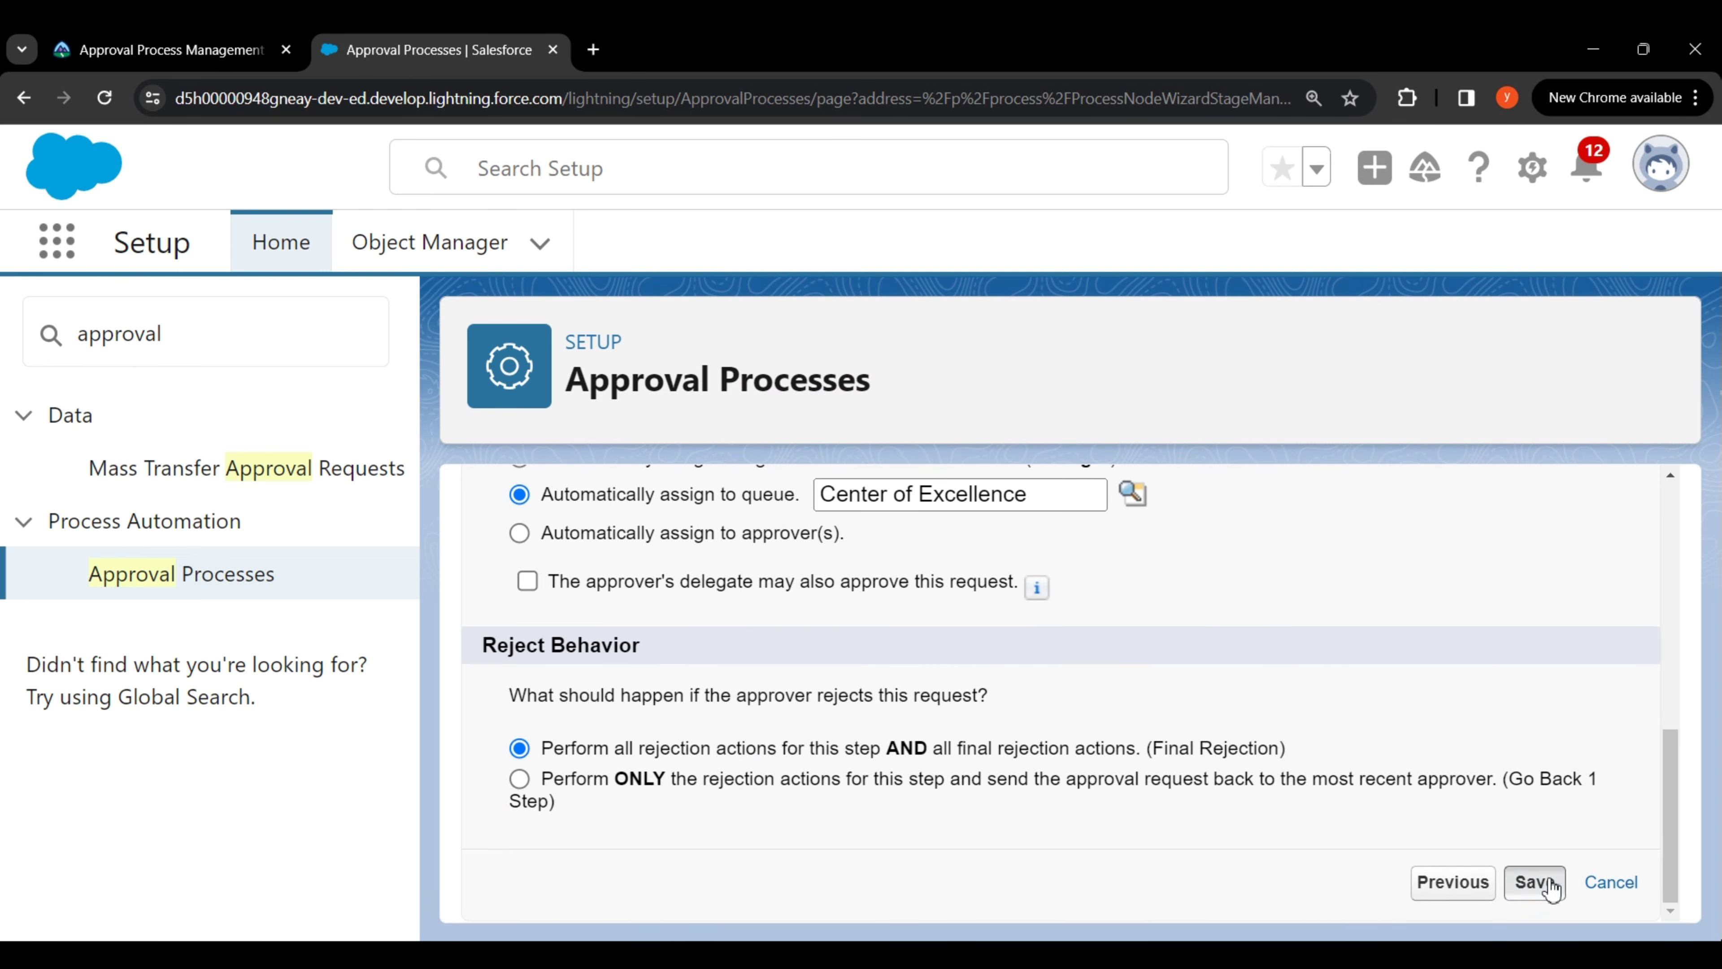
pyautogui.click(1535, 882)
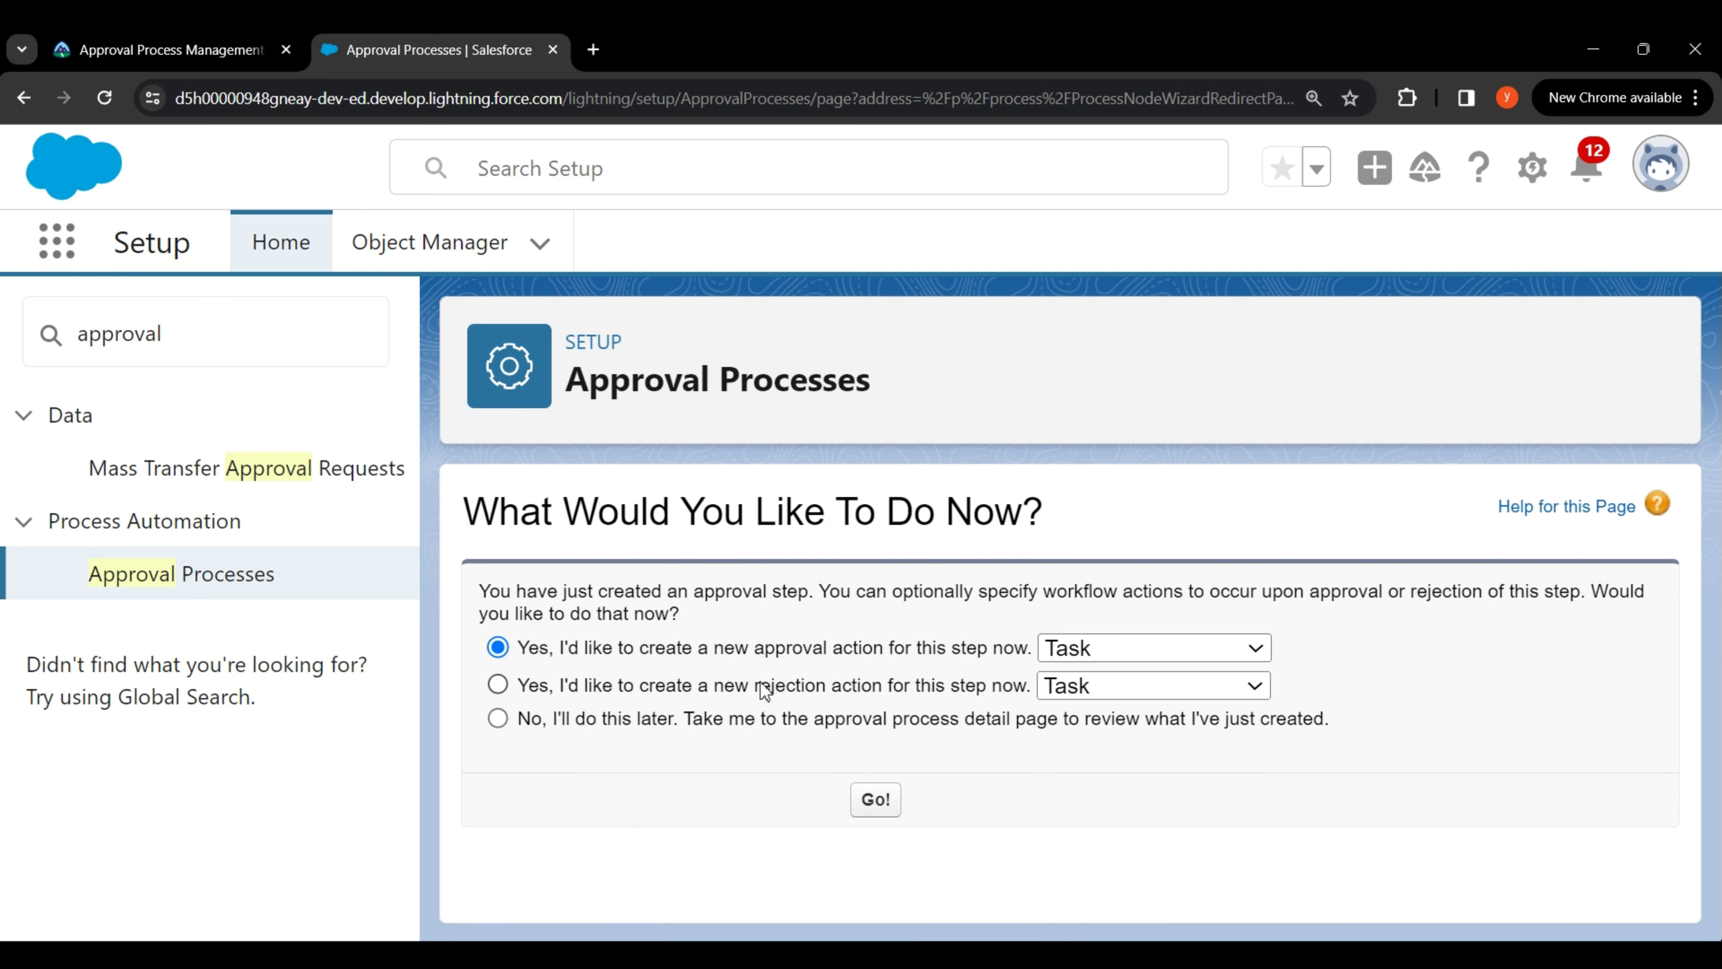
# Choose to add workflow actions later and go to the approval process detail page.
pyautogui.click(499, 718)
pyautogui.moveTo(525, 727); pyautogui.dragTo(1338, 723)
pyautogui.click(1053, 756)
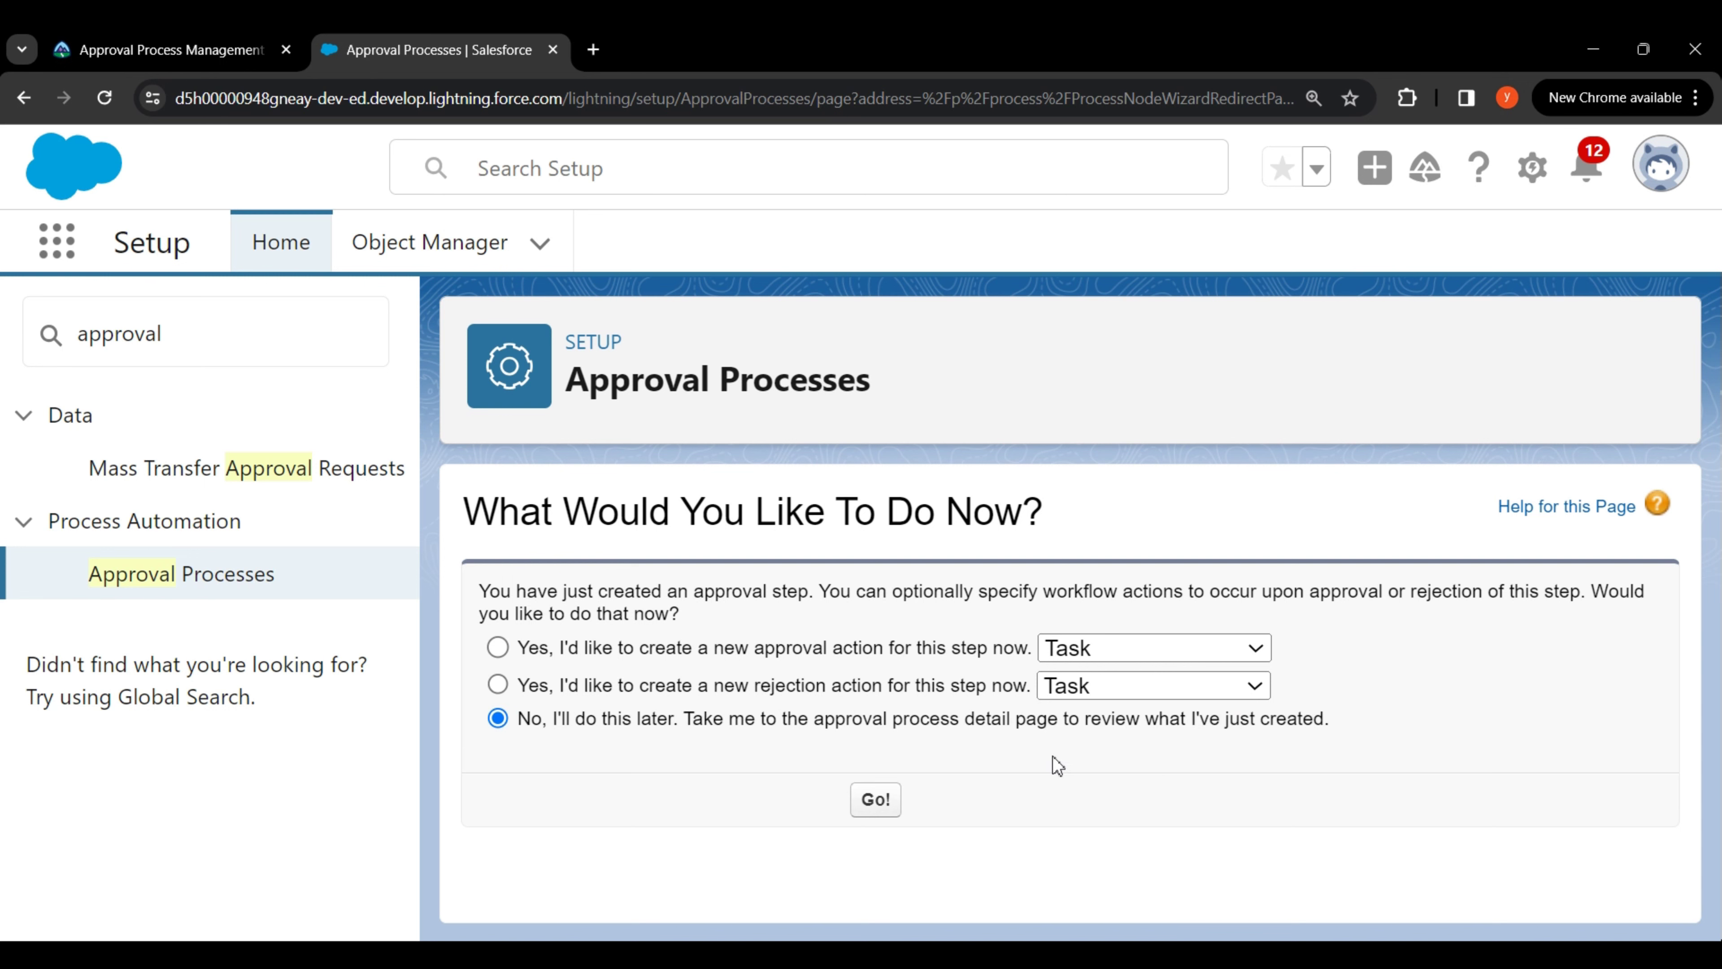
pyautogui.click(884, 804)
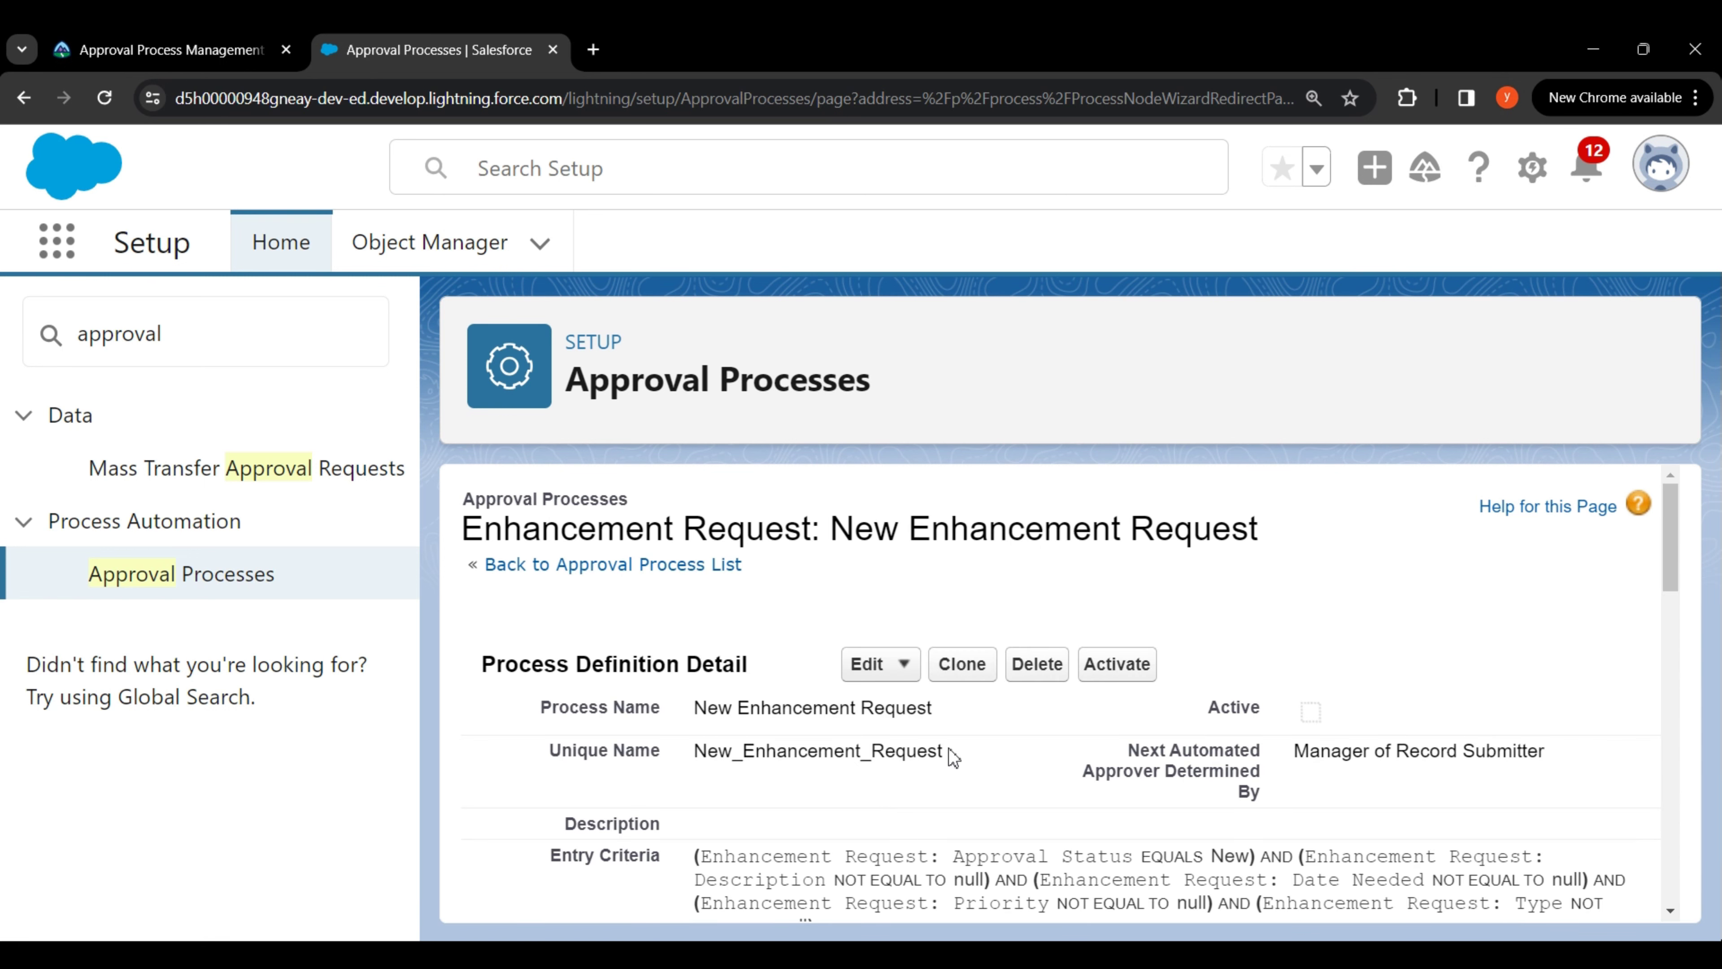
# Show the actions of the Center of Excellence step and start a new email alert as its approval action.
pyautogui.scroll(-10, 948, 748)
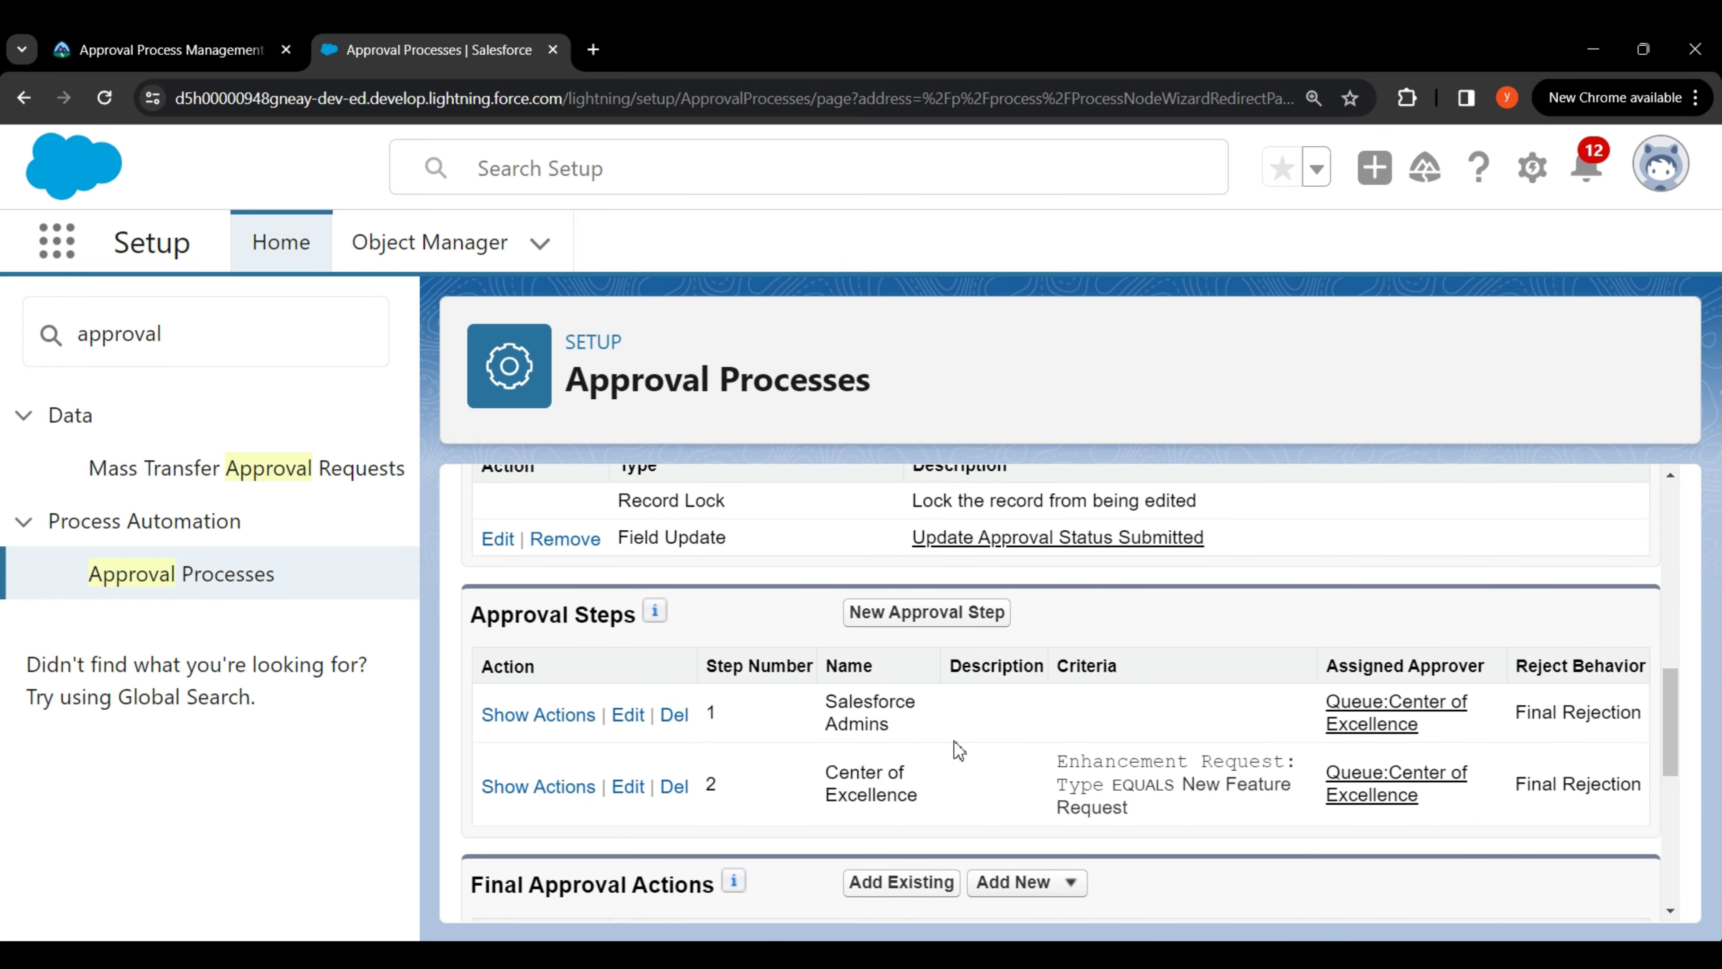
pyautogui.scroll(-2, 954, 740)
pyautogui.moveTo(824, 657); pyautogui.dragTo(938, 690)
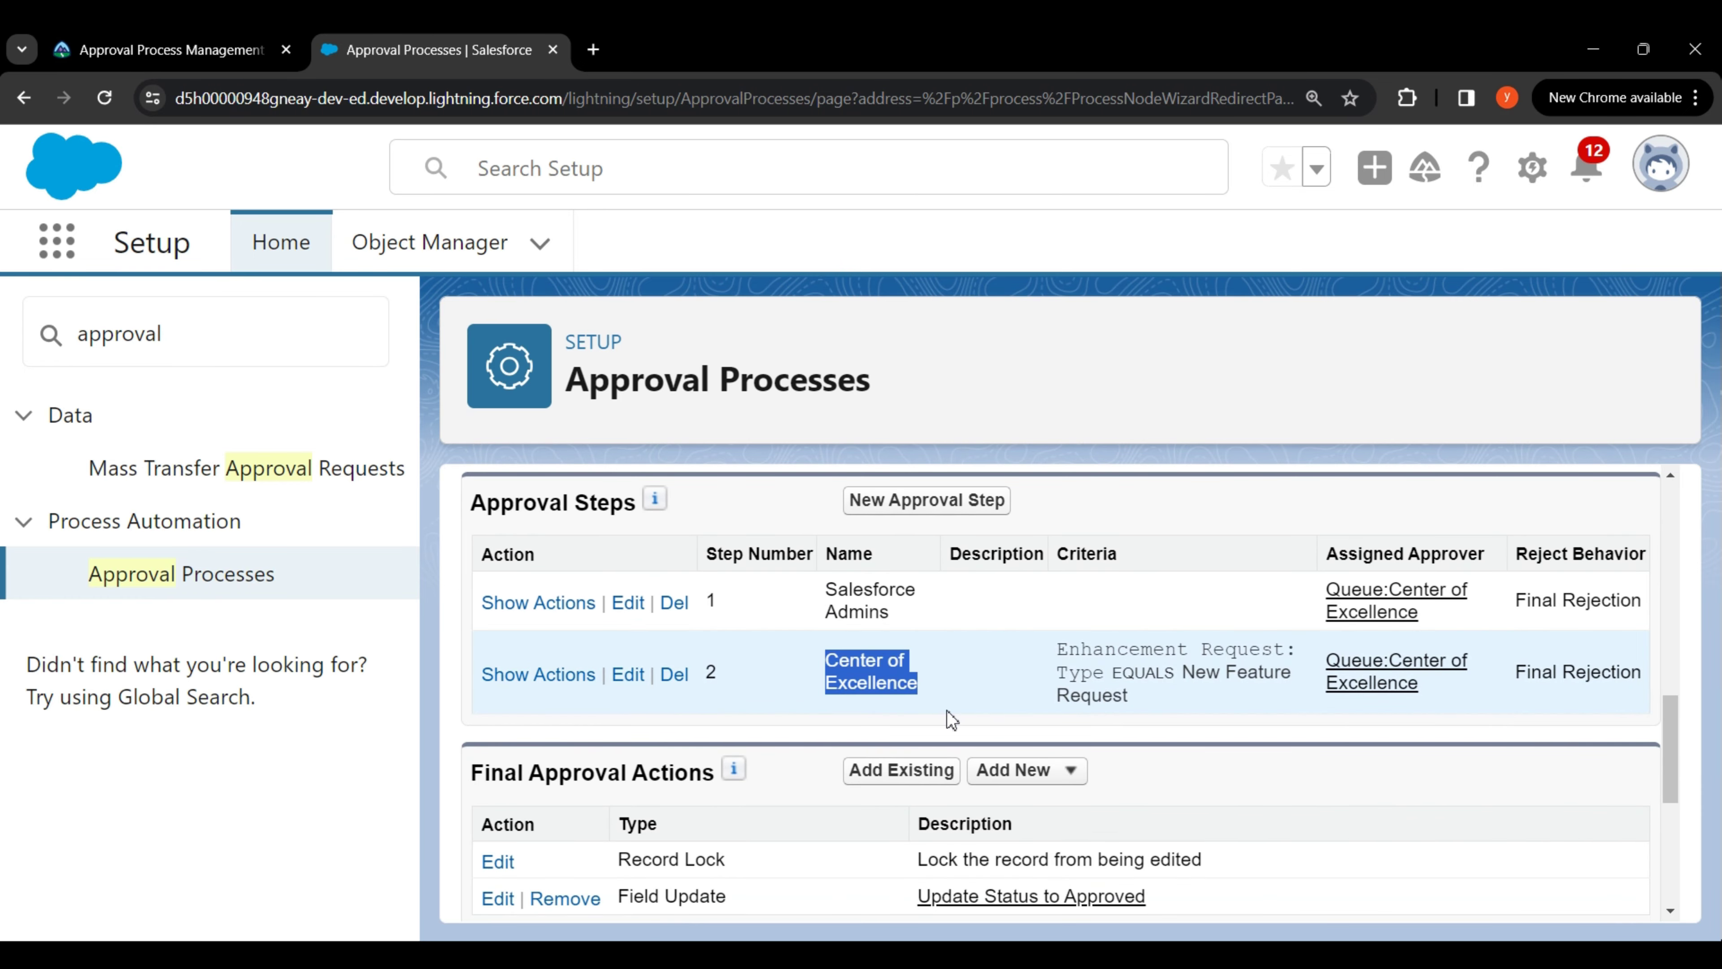
pyautogui.click(948, 712)
pyautogui.click(538, 674)
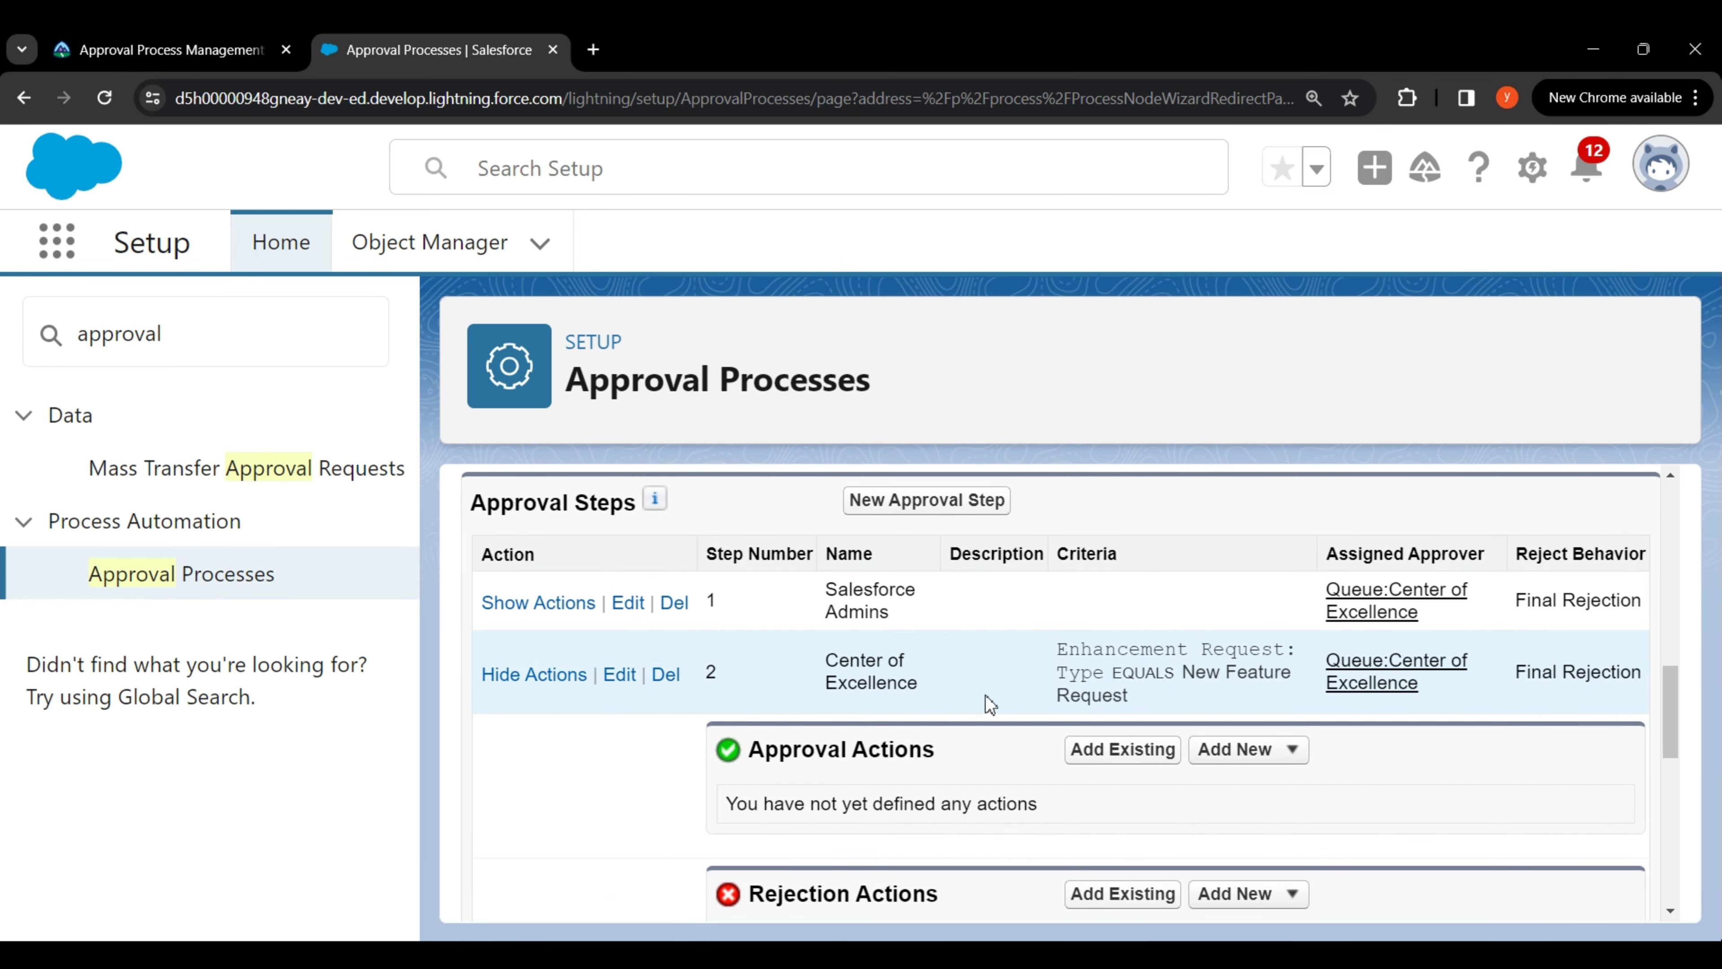
pyautogui.scroll(-2, 1017, 703)
pyautogui.click(1260, 644)
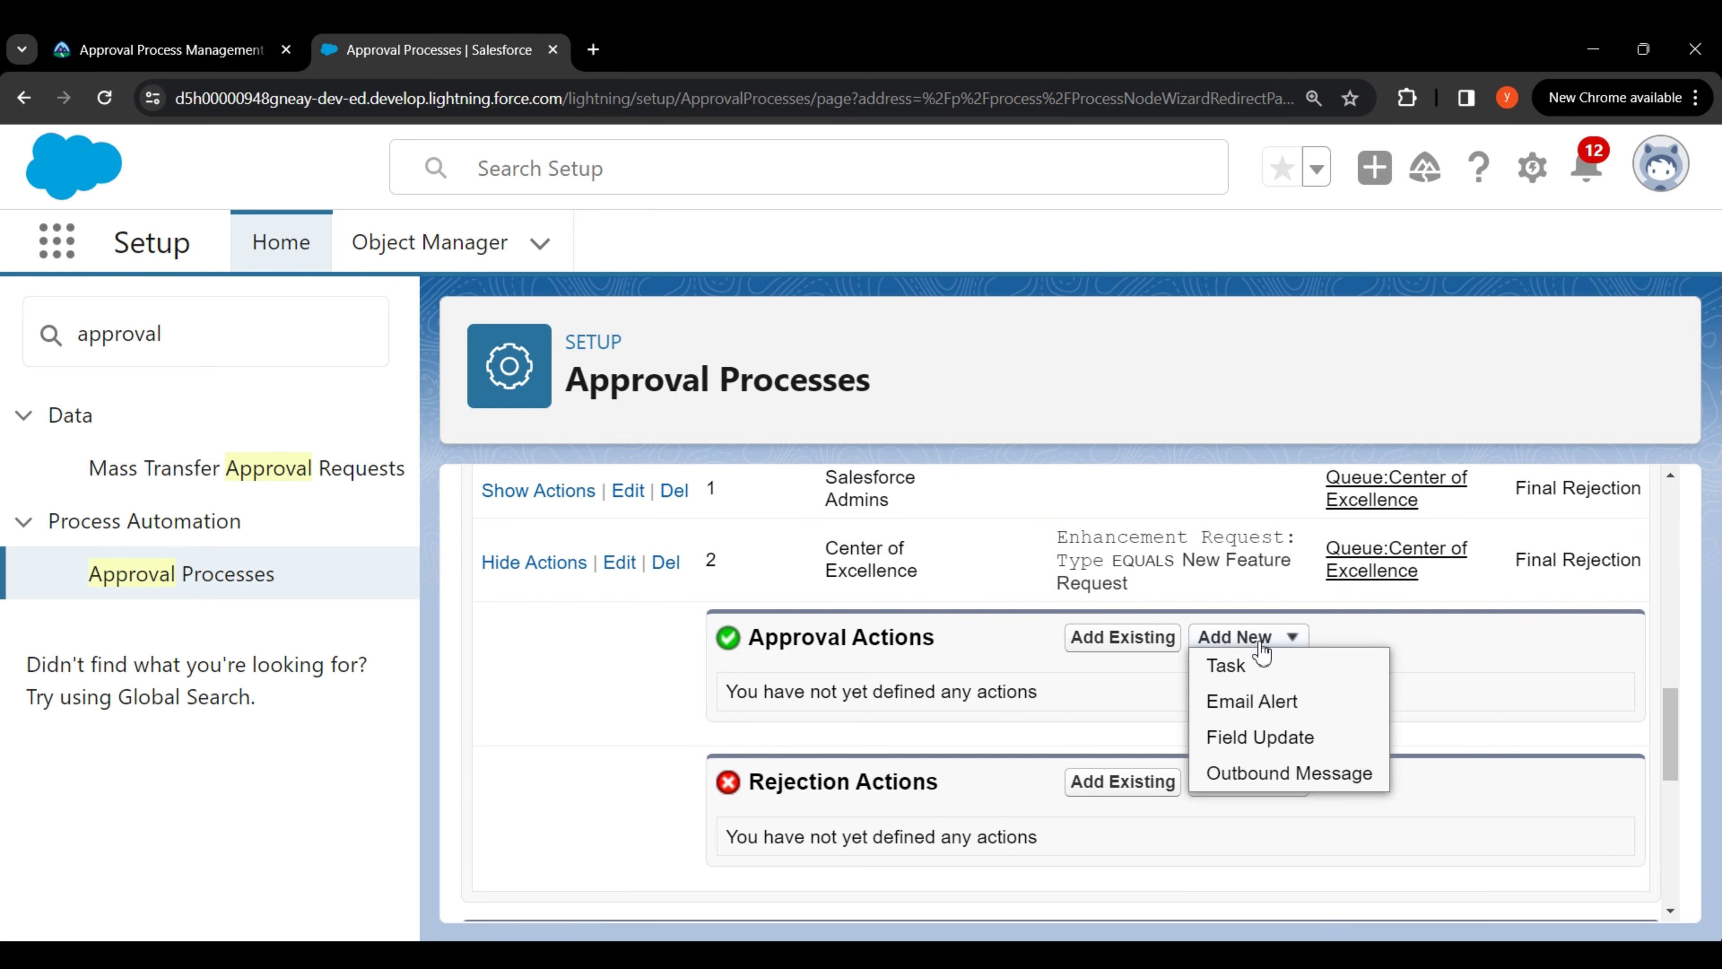
pyautogui.click(1254, 701)
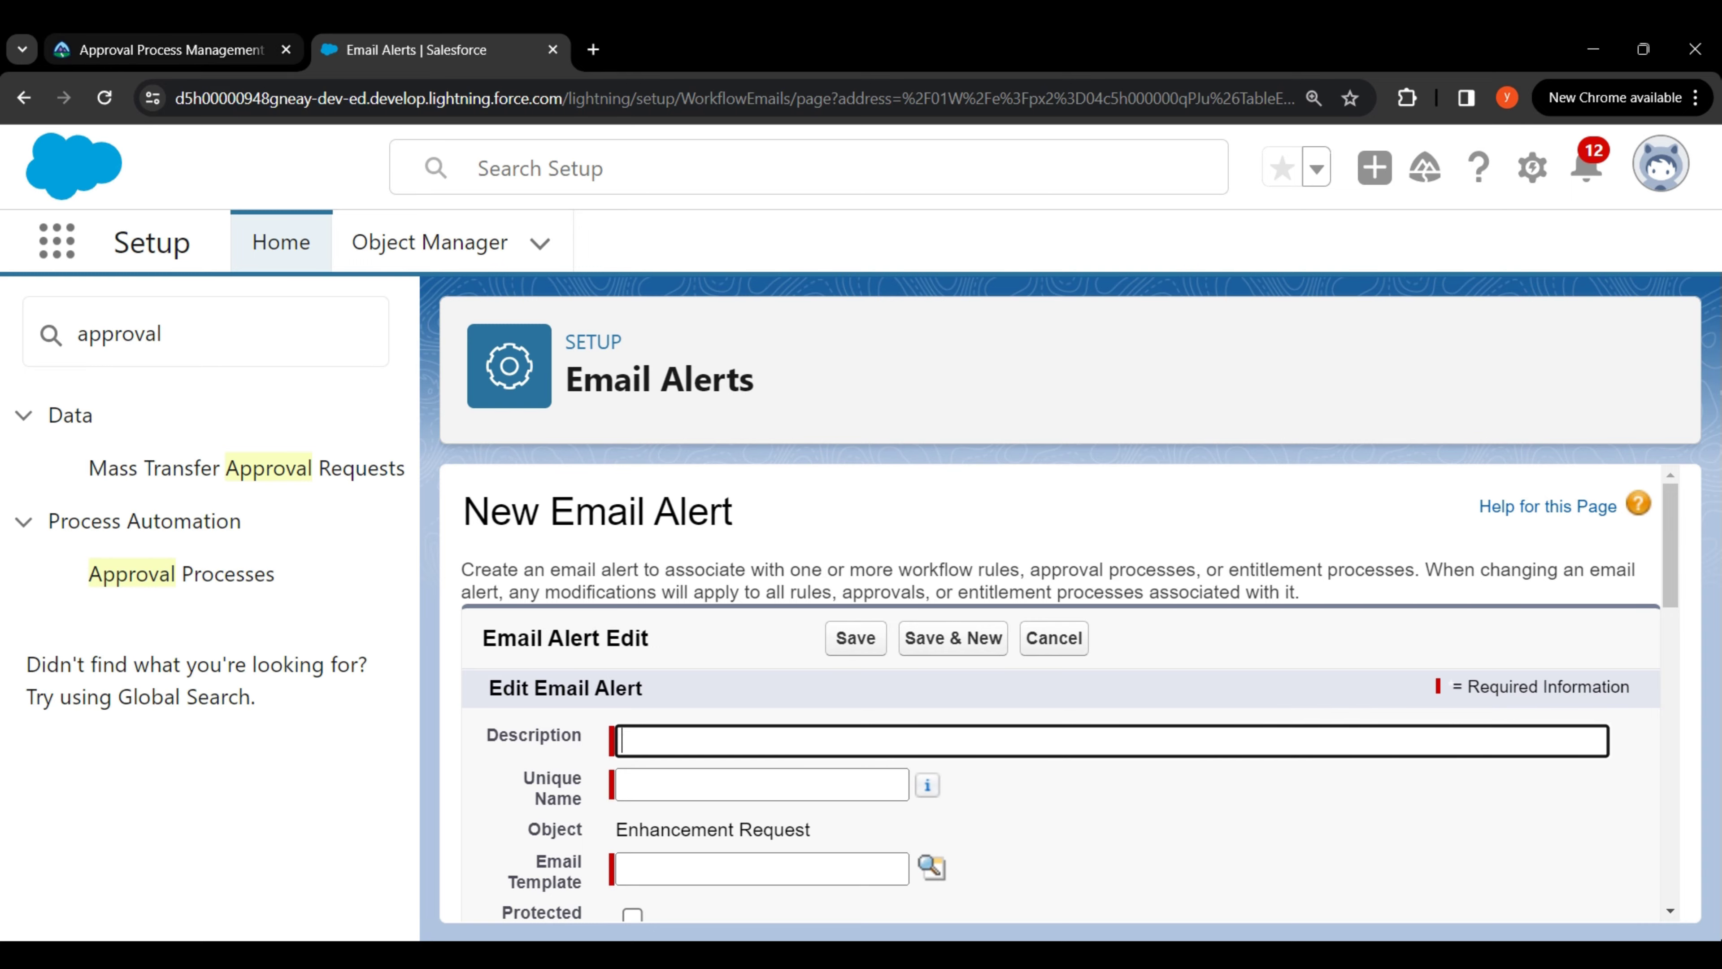
# Switch to the Trailhead instructions and copy the alert name Enhancement Request Approved Alert from the New Feature Request paragraph.
pyautogui.click(169, 50)
pyautogui.scroll(-2, 1085, 631)
pyautogui.click(602, 610)
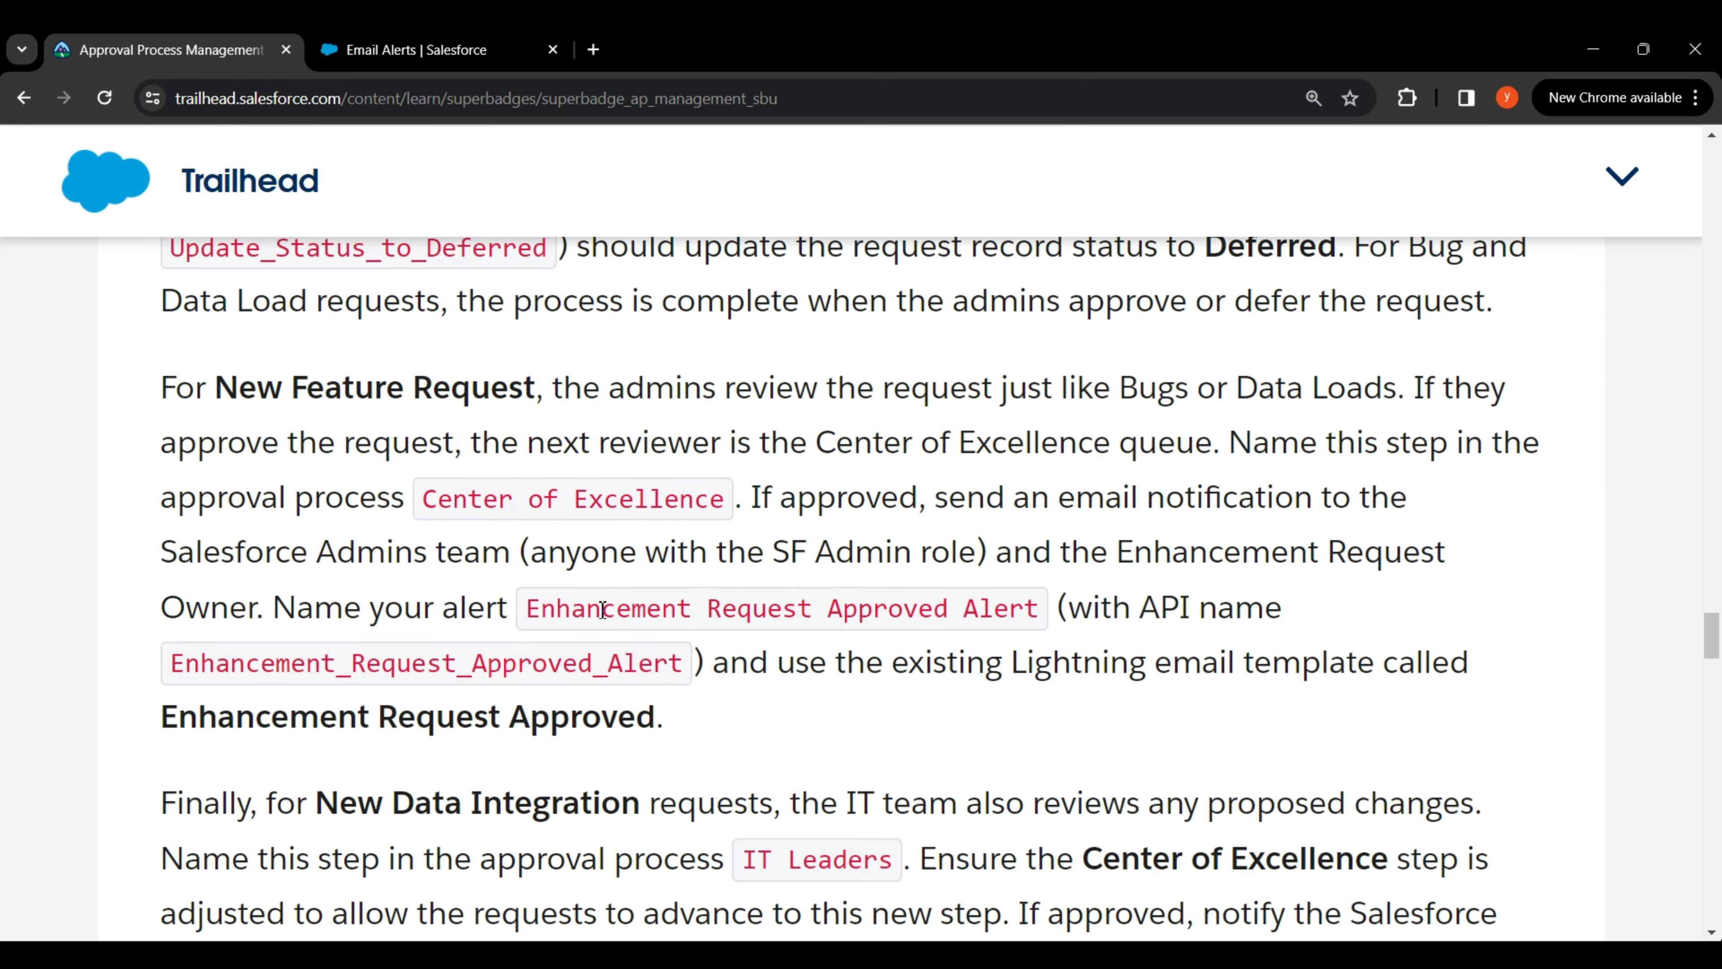
pyautogui.moveTo(524, 611); pyautogui.dragTo(1047, 611)
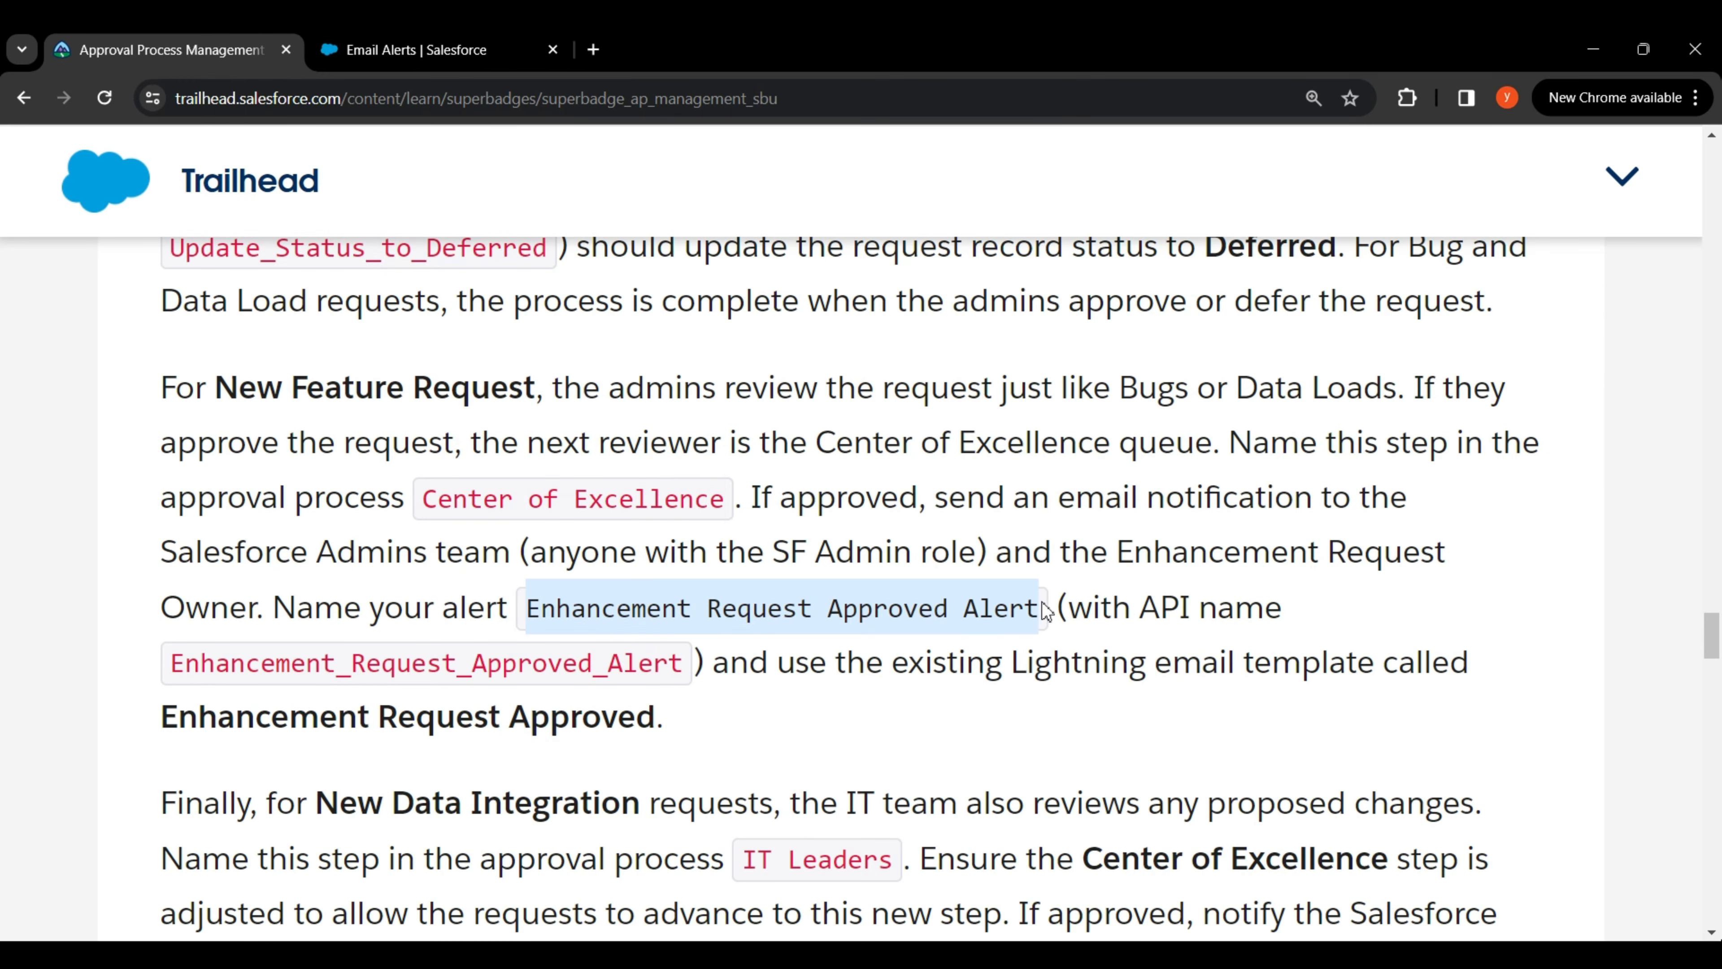
pyautogui.rightClick(987, 610)
pyautogui.click(1017, 331)
pyautogui.click(882, 341)
# Return to Salesforce Setup, paste Enhancement Request Approved Alert as the email alert's description, and fill in its matching unique name.
pyautogui.hotkey('ctrl', 'Tab')
pyautogui.moveTo(493, 740); pyautogui.dragTo(645, 739)
pyautogui.click(644, 739)
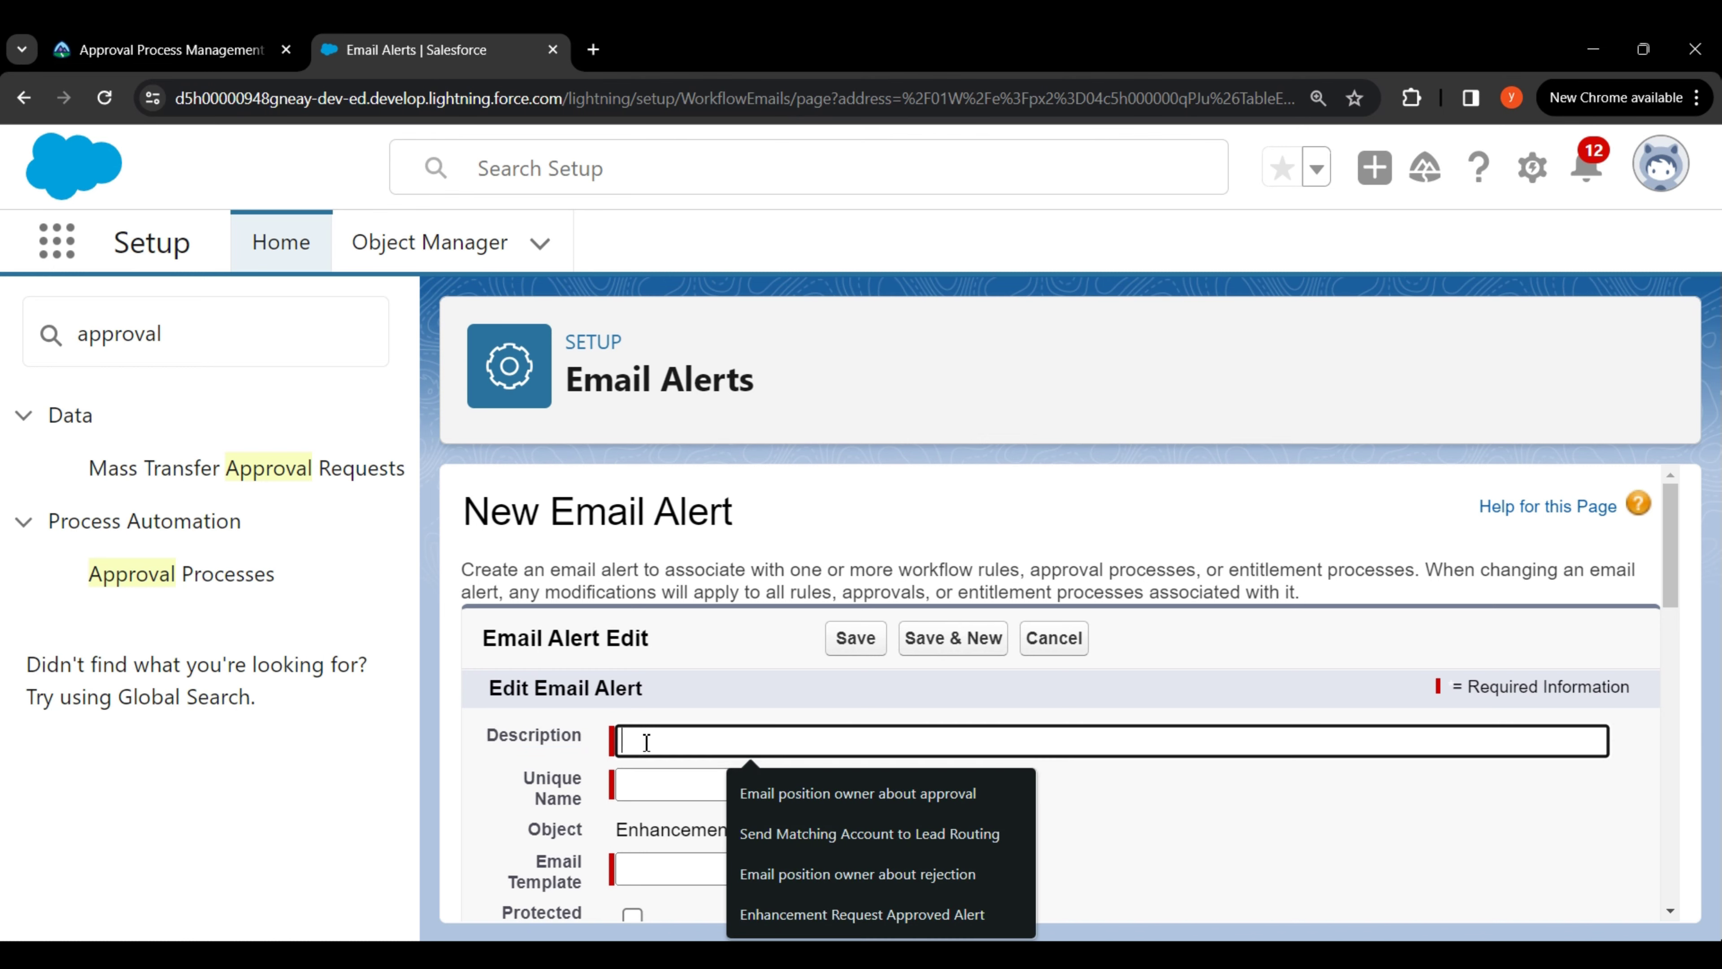
pyautogui.rightClick(644, 738)
pyautogui.click(702, 438)
pyautogui.click(1122, 790)
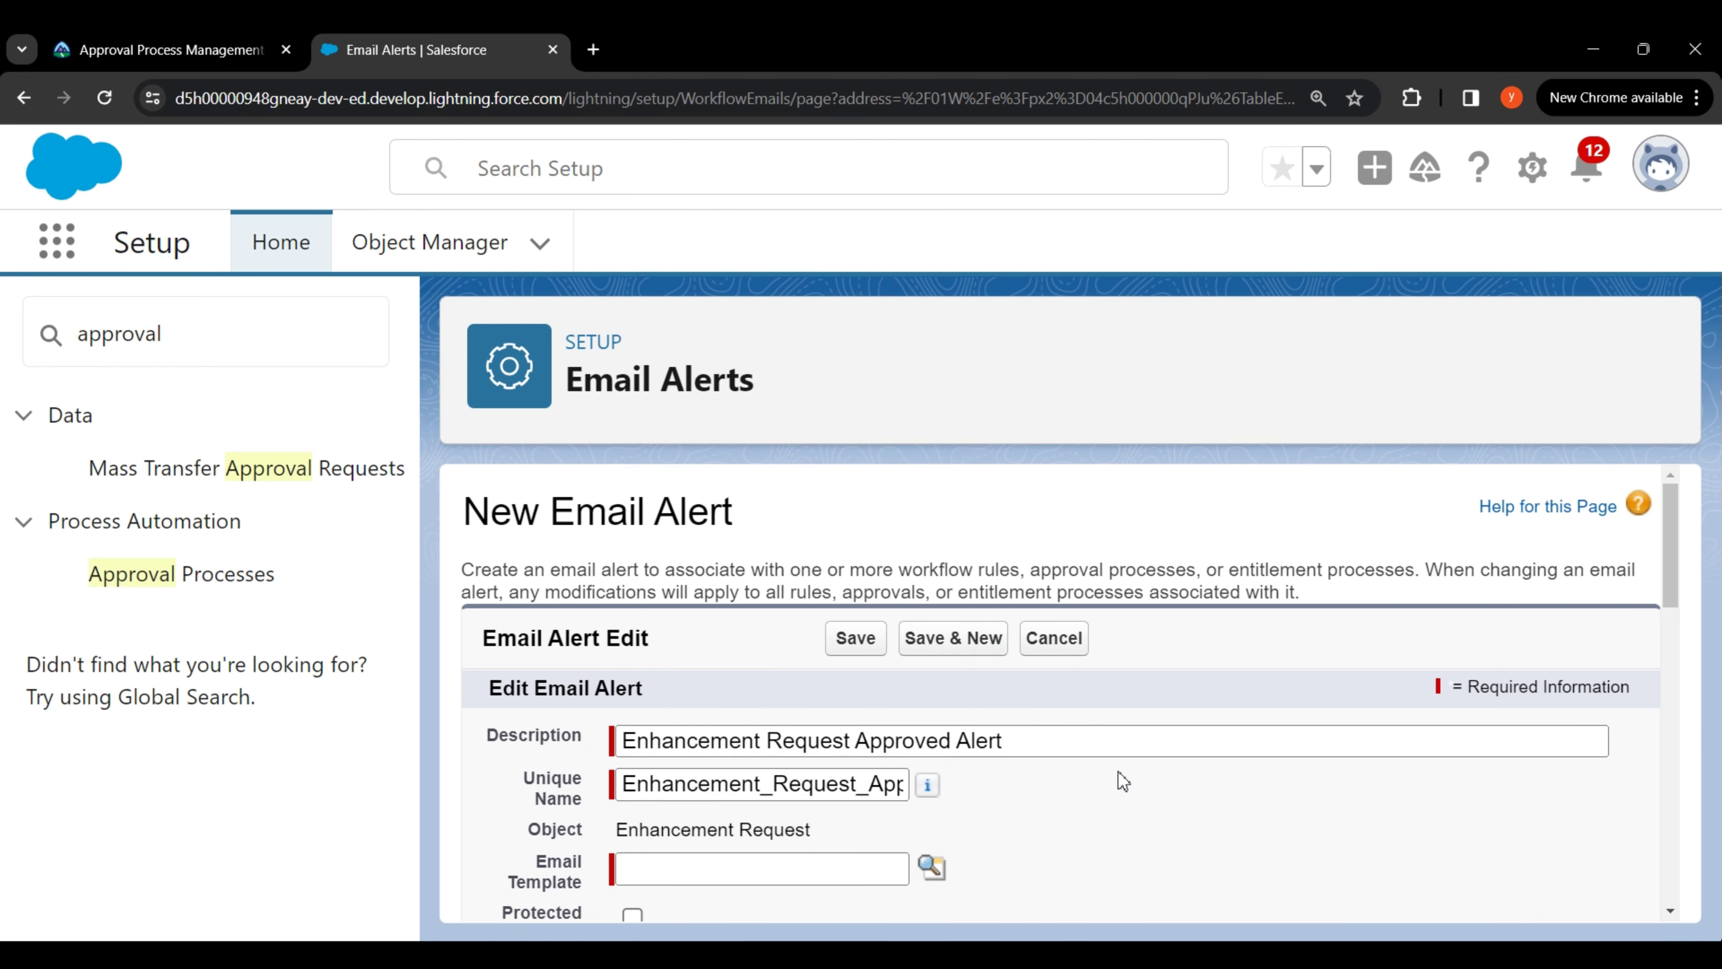
# Set the alert's email template to the Lightning template Enhancement Request Approved from the Public Email Templates folder.
pyautogui.scroll(-3, 1007, 702)
pyautogui.tripleClick(568, 651)
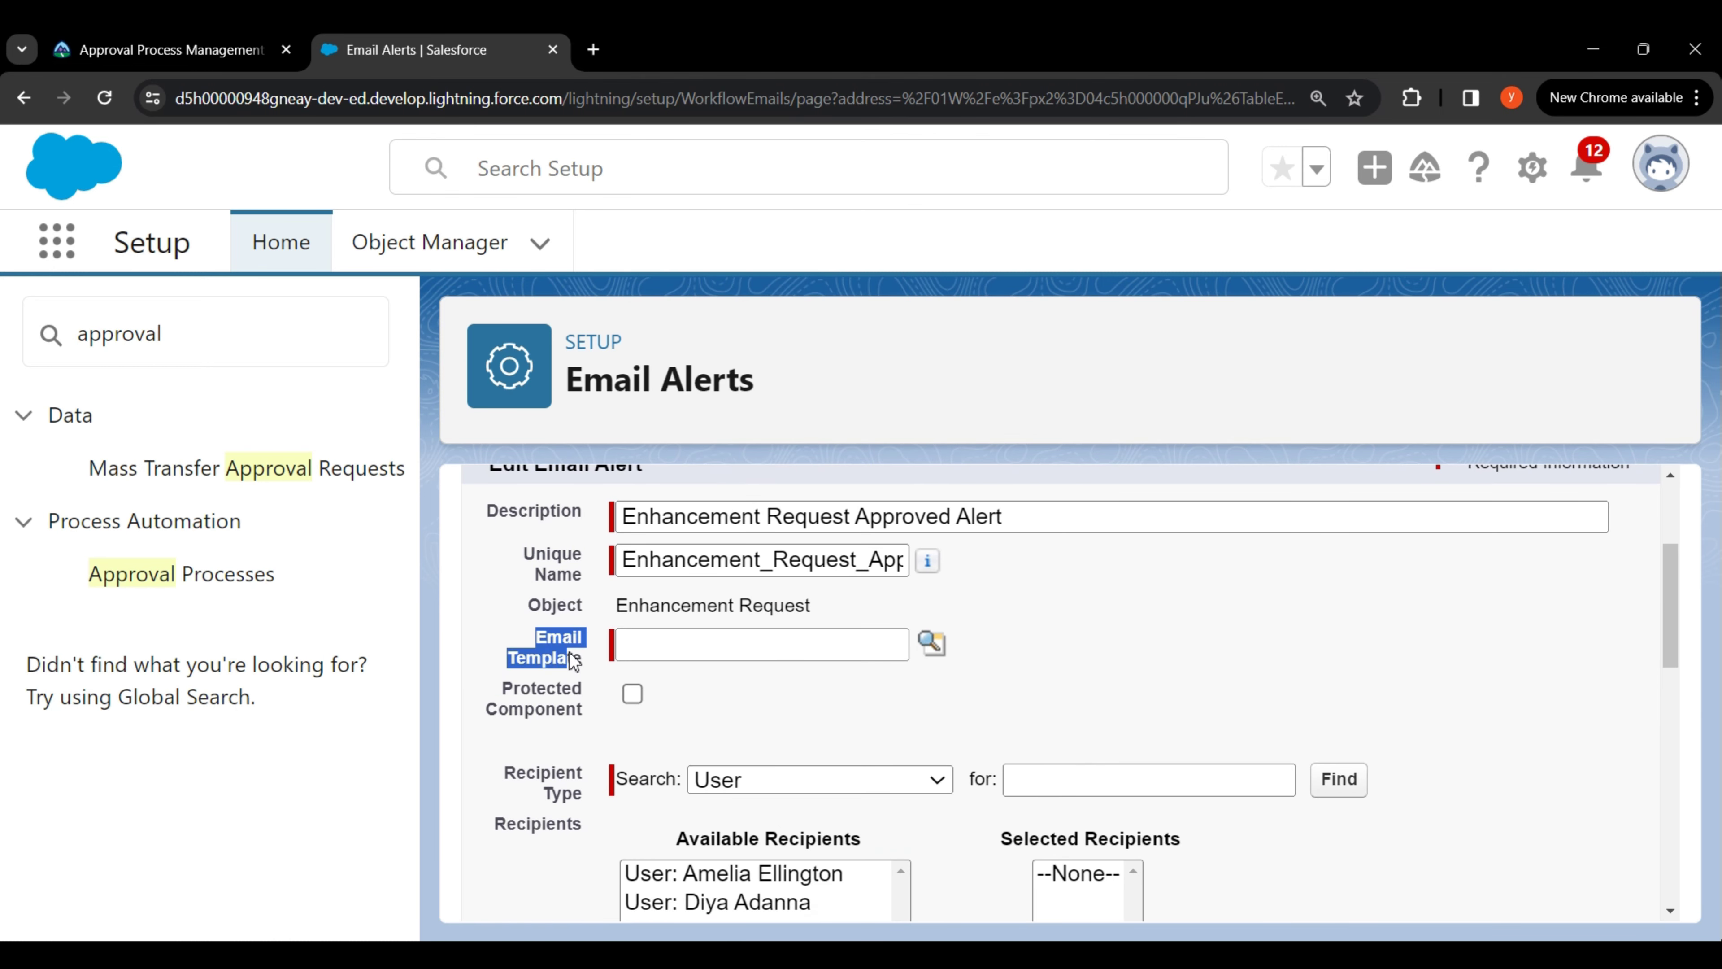
pyautogui.click(931, 642)
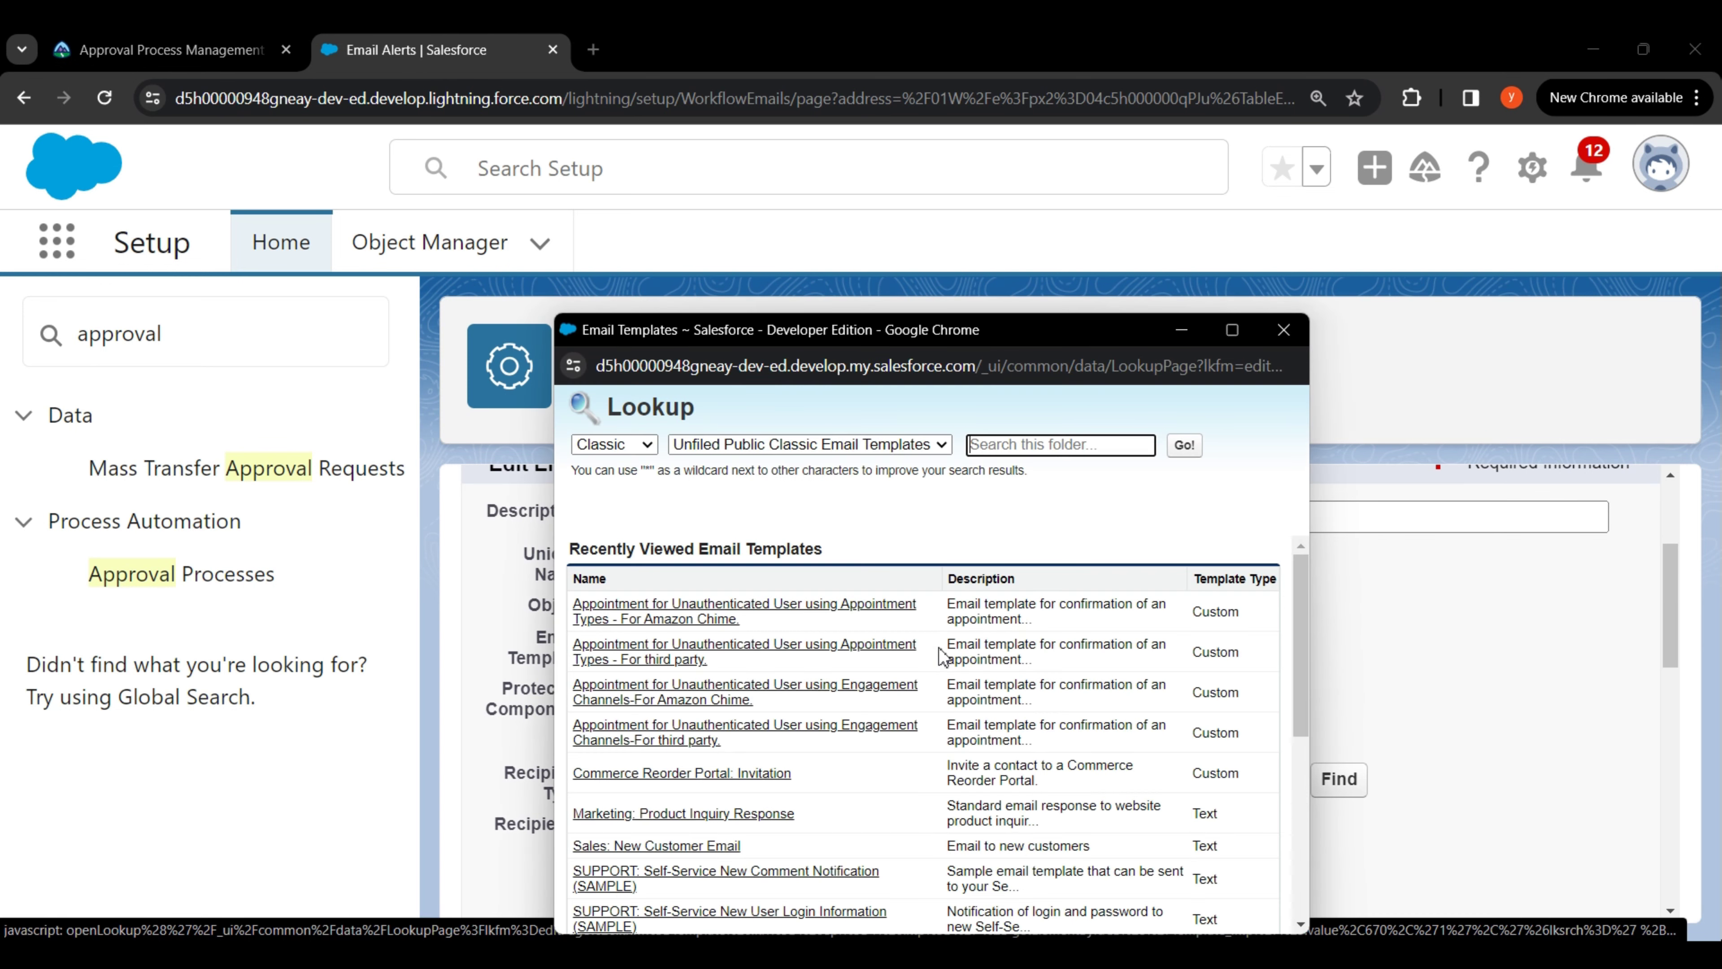
pyautogui.click(613, 445)
pyautogui.click(622, 482)
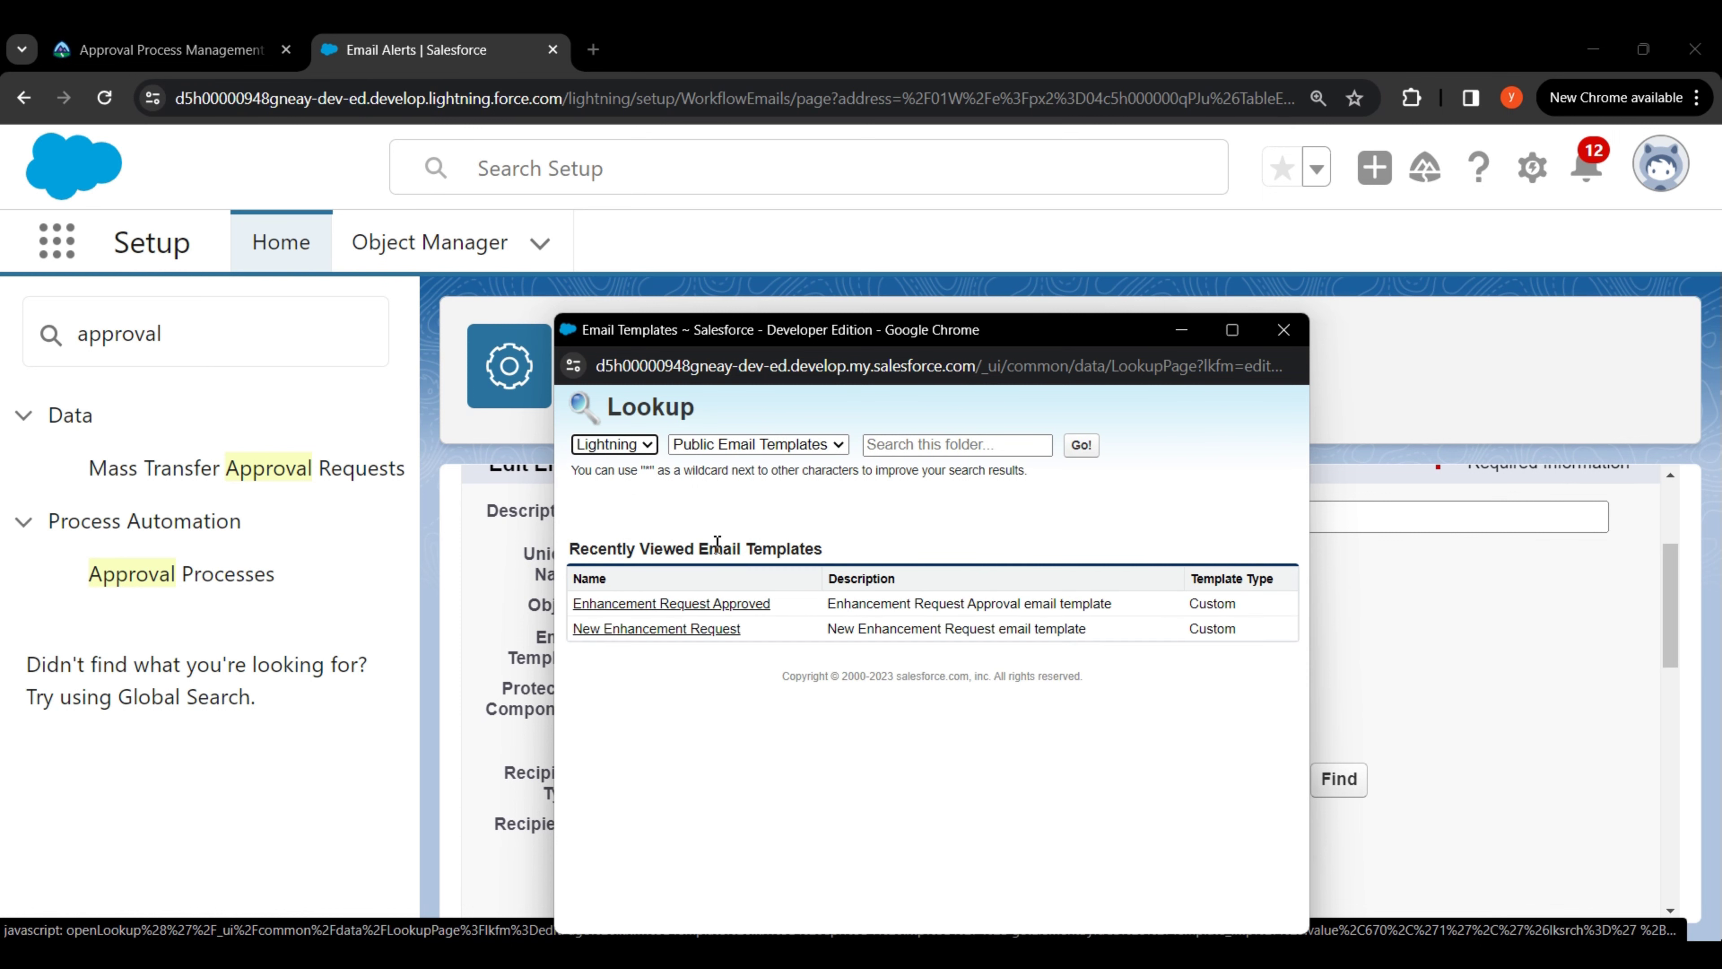
pyautogui.click(685, 604)
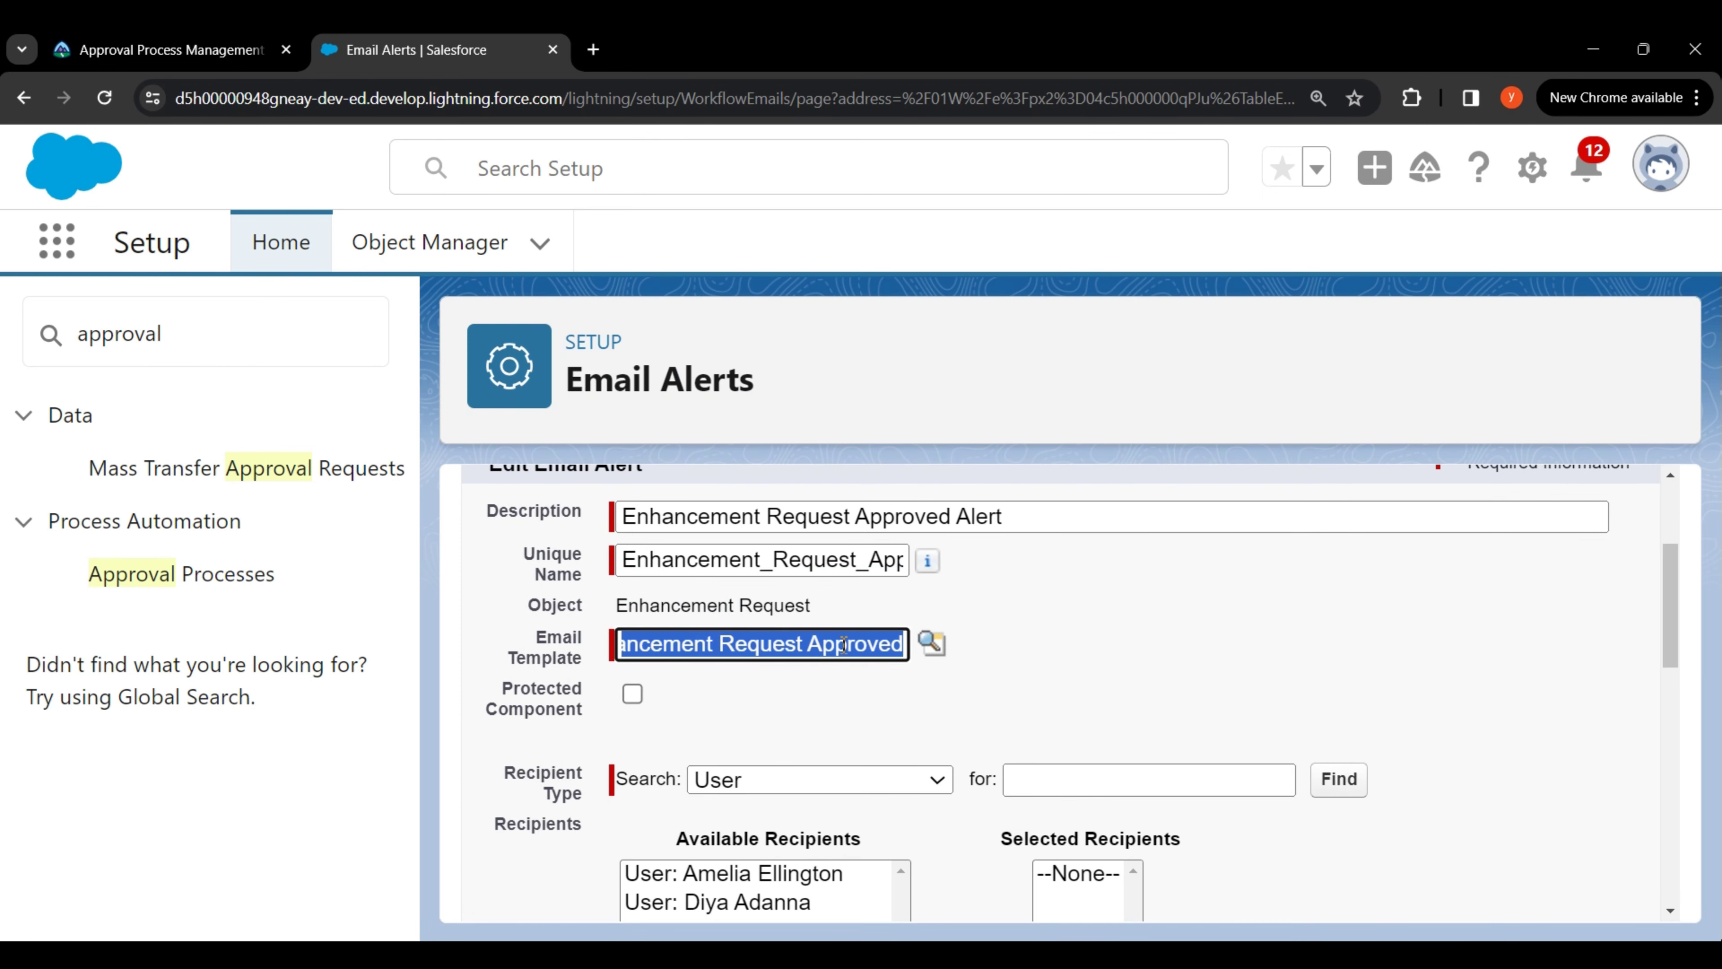
pyautogui.click(1050, 681)
pyautogui.scroll(-3, 1050, 672)
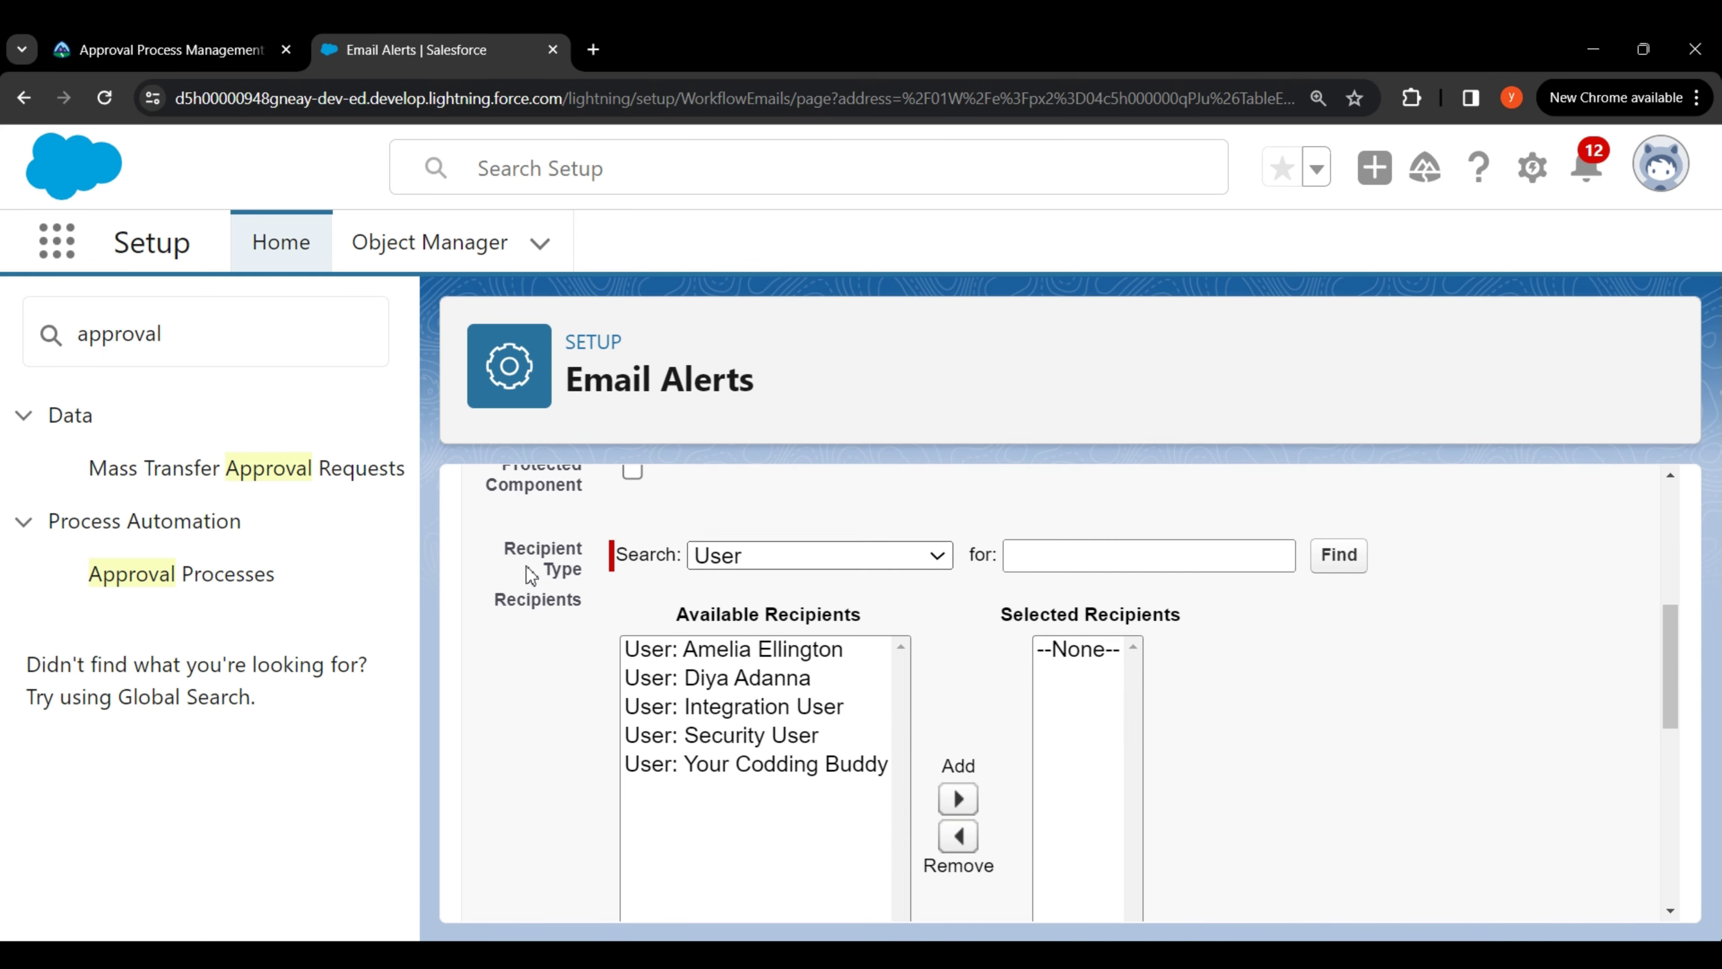
# Set the email alert's recipient type to Owner and add Enhancement Request Owner to the selected recipients.
pyautogui.moveTo(513, 560); pyautogui.dragTo(581, 568)
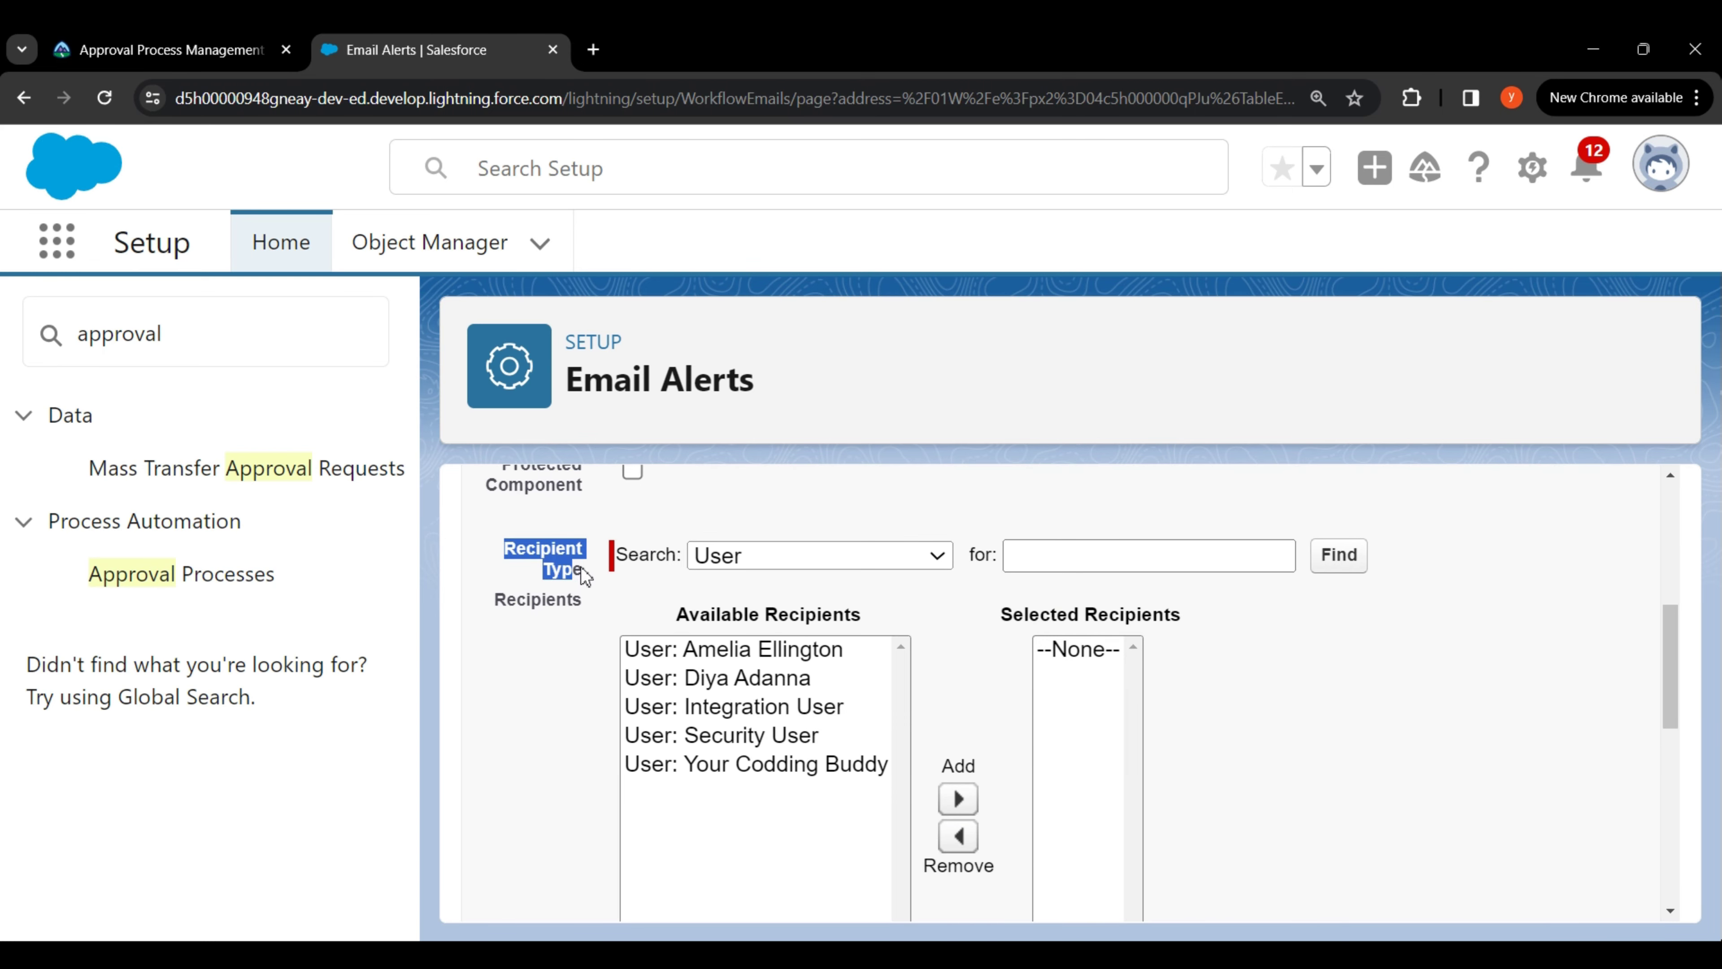
pyautogui.click(753, 558)
pyautogui.click(758, 694)
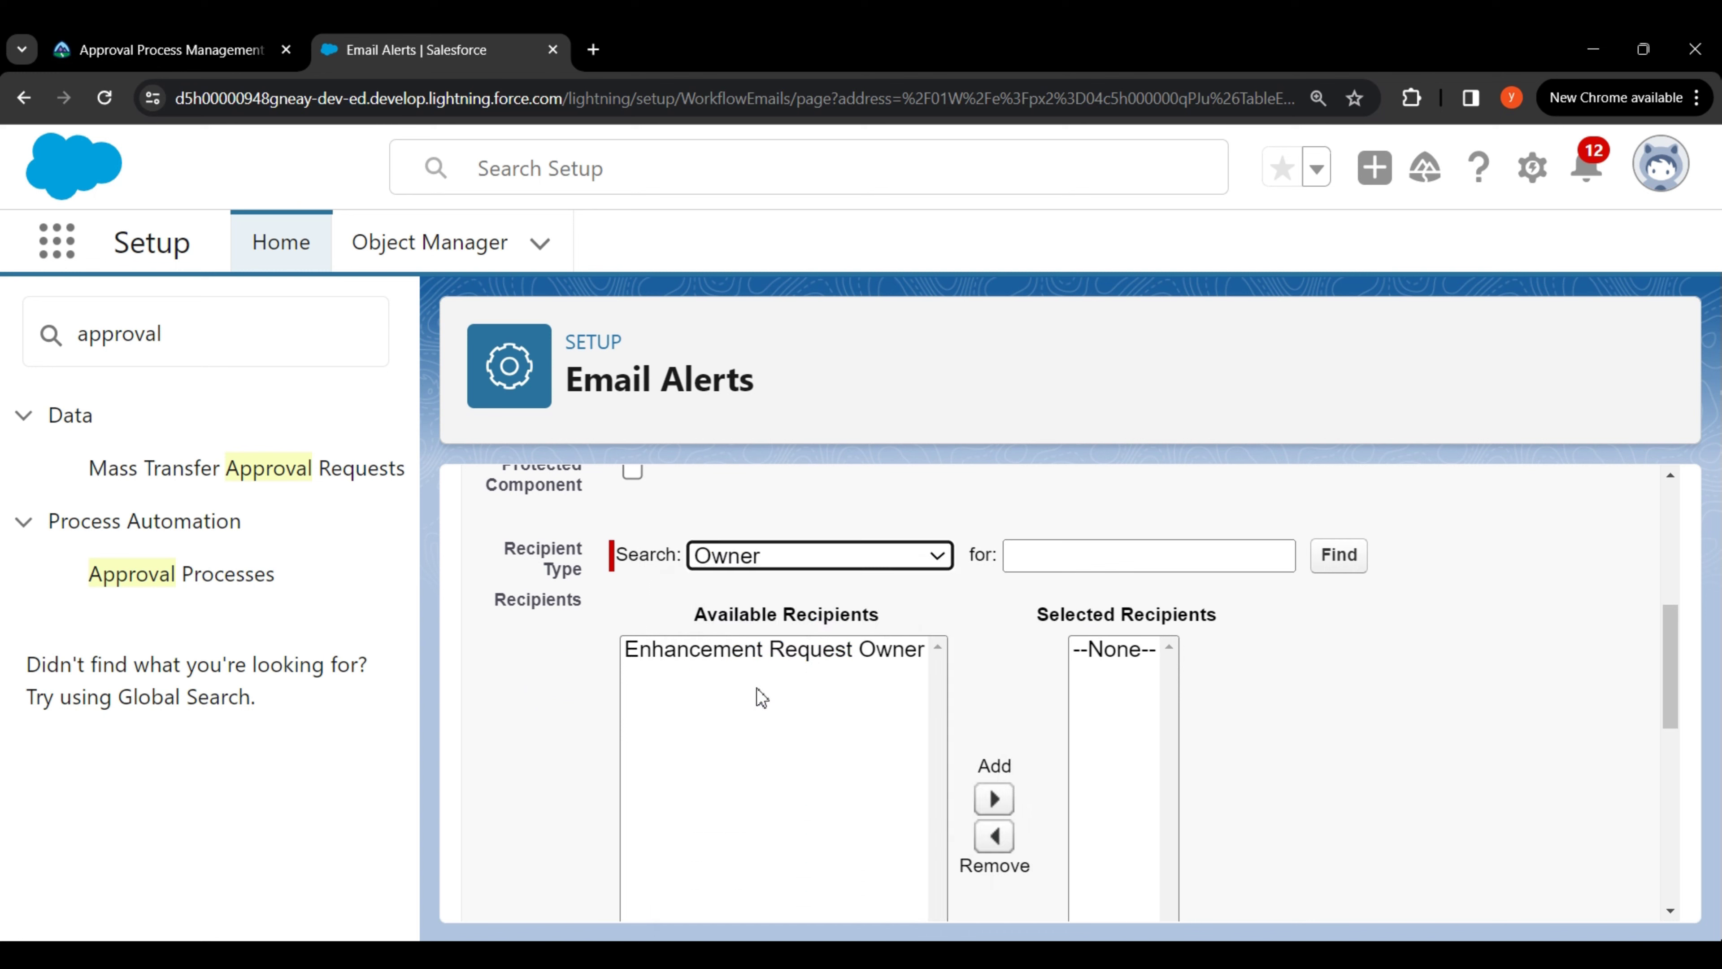
pyautogui.click(780, 650)
pyautogui.scroll(-2, 783, 655)
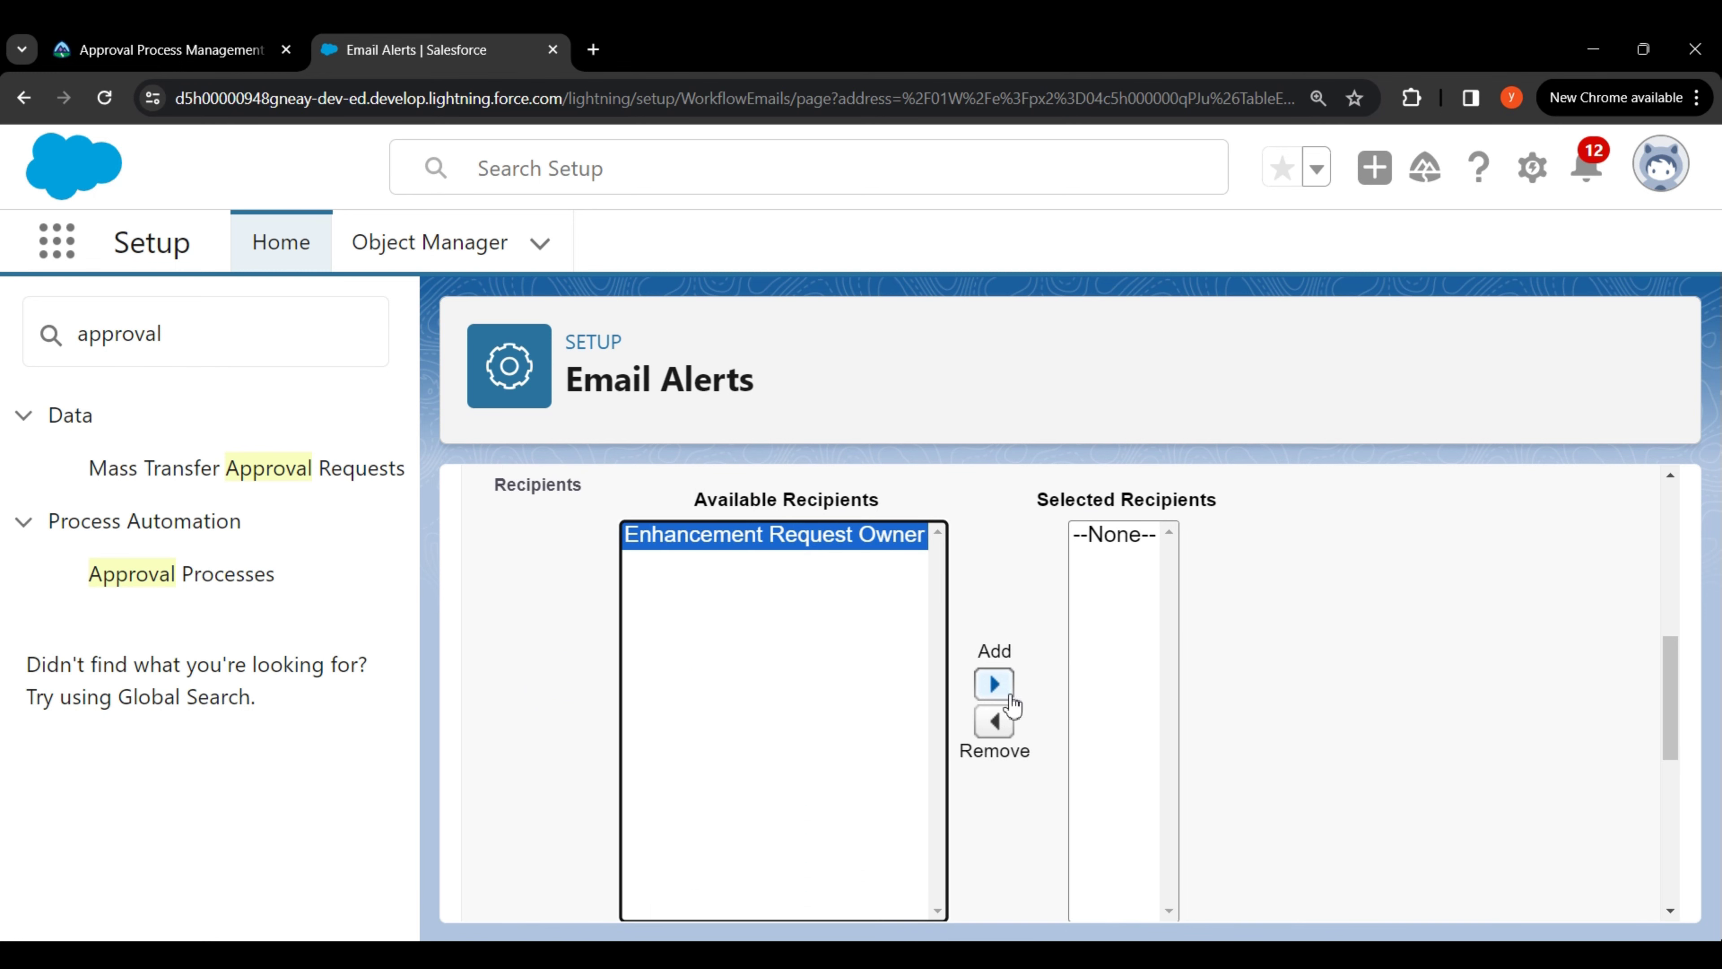
pyautogui.click(994, 684)
# Switch the recipient type to Role and add the SF Admin role to the alert's selected recipients.
pyautogui.scroll(2, 875, 632)
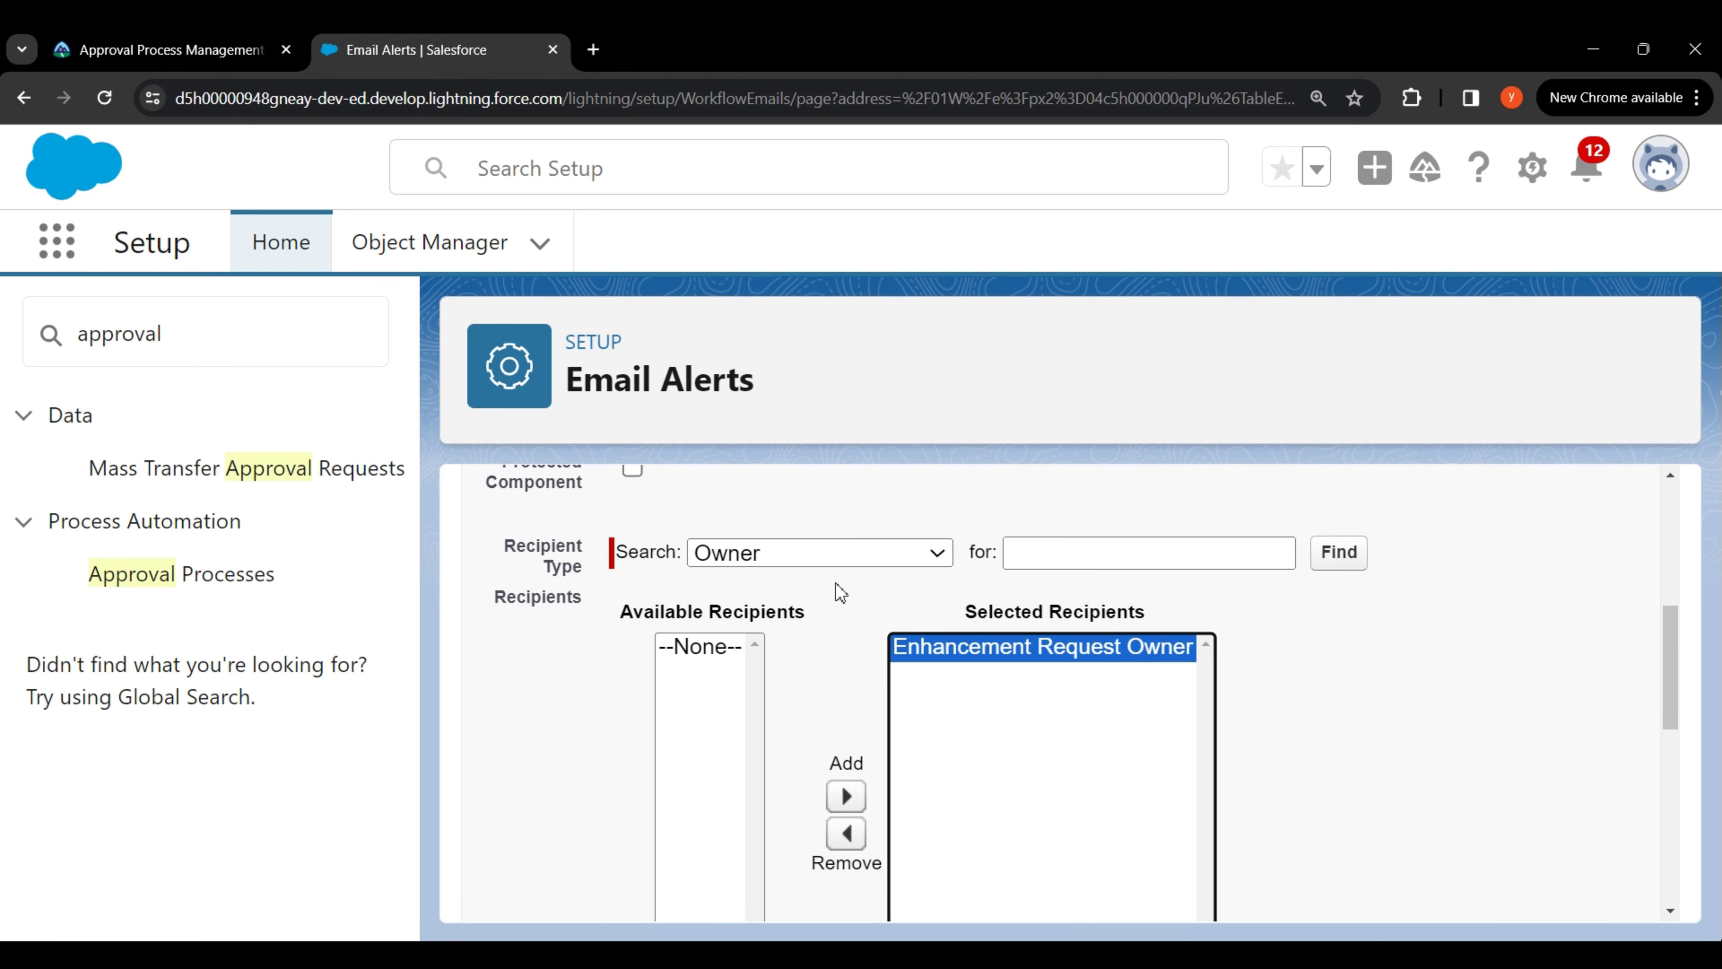
pyautogui.click(810, 554)
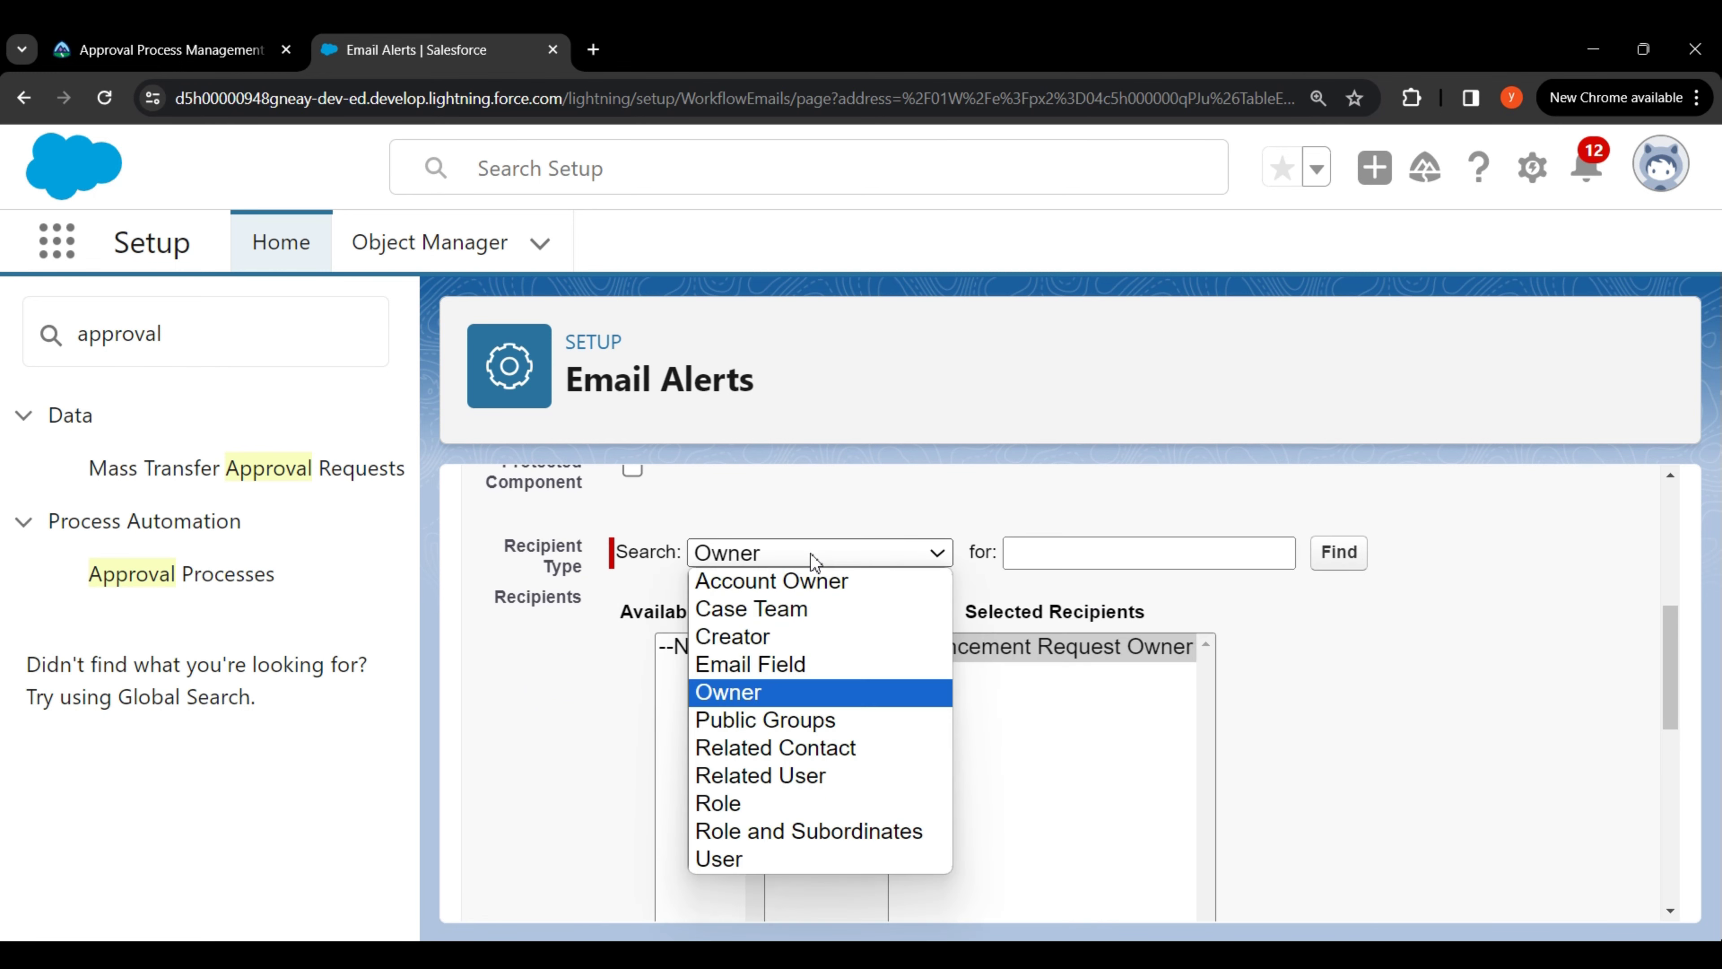
pyautogui.click(788, 804)
pyautogui.scroll(-3, 821, 693)
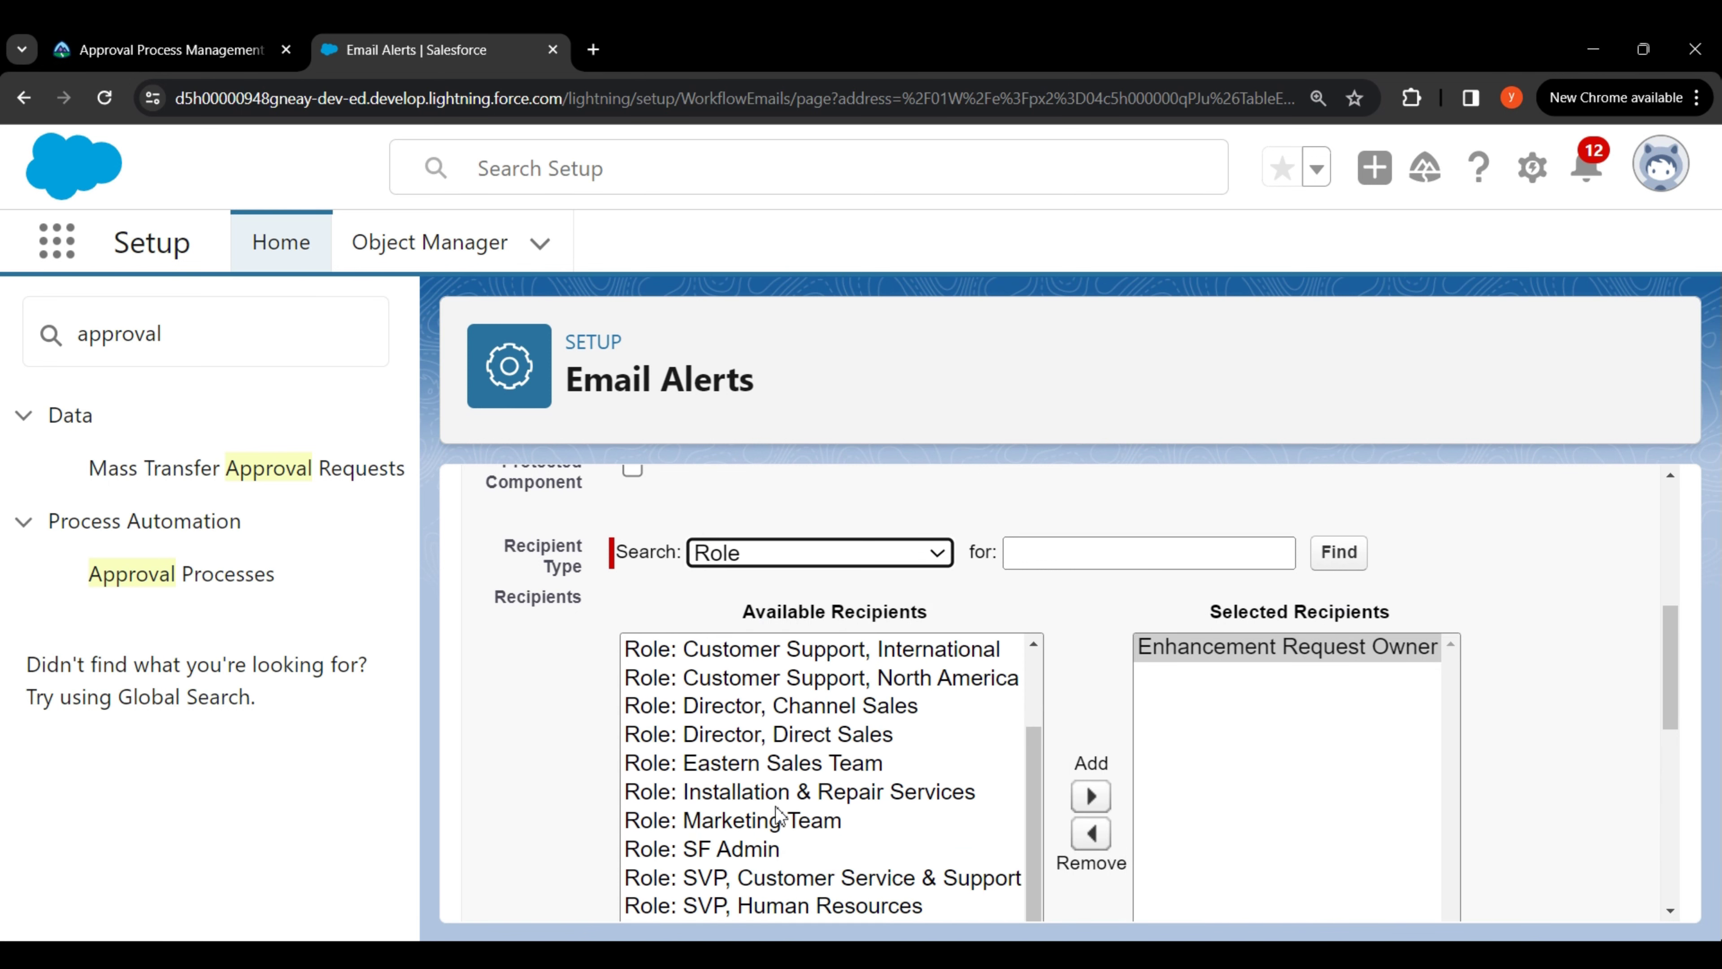
pyautogui.click(705, 852)
pyautogui.click(1091, 683)
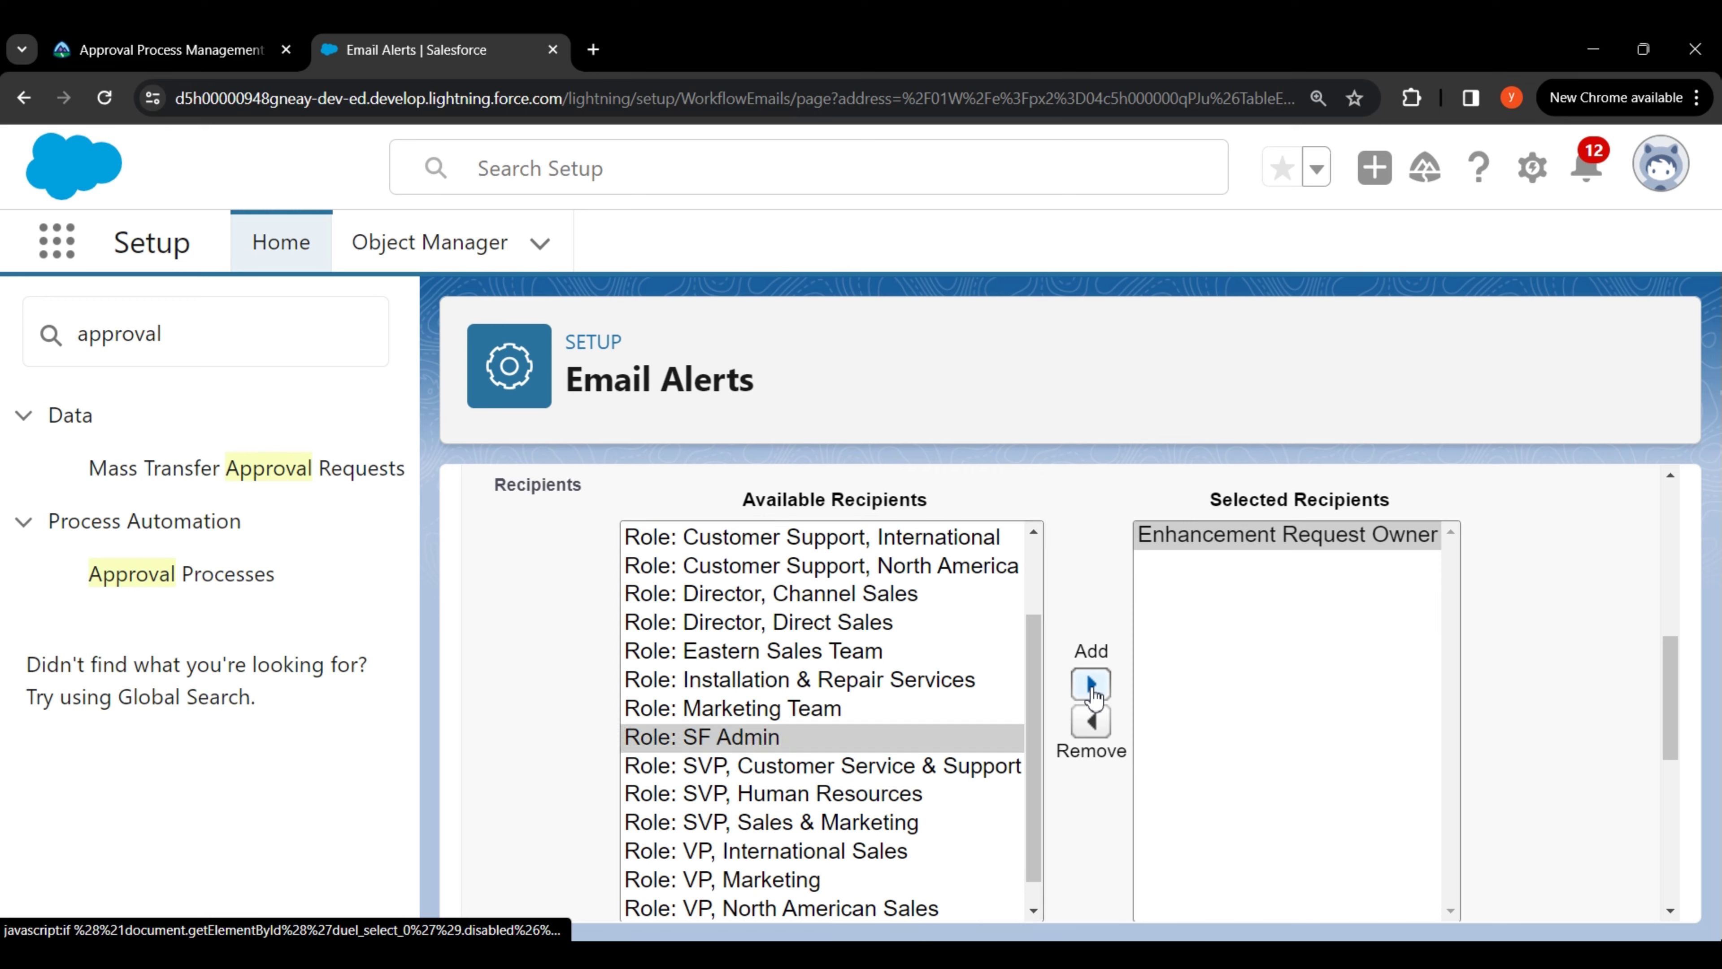
# Review the alert's selected recipients and save the email alert.
pyautogui.scroll(2, 1475, 595)
pyautogui.moveTo(1214, 614); pyautogui.dragTo(1380, 609)
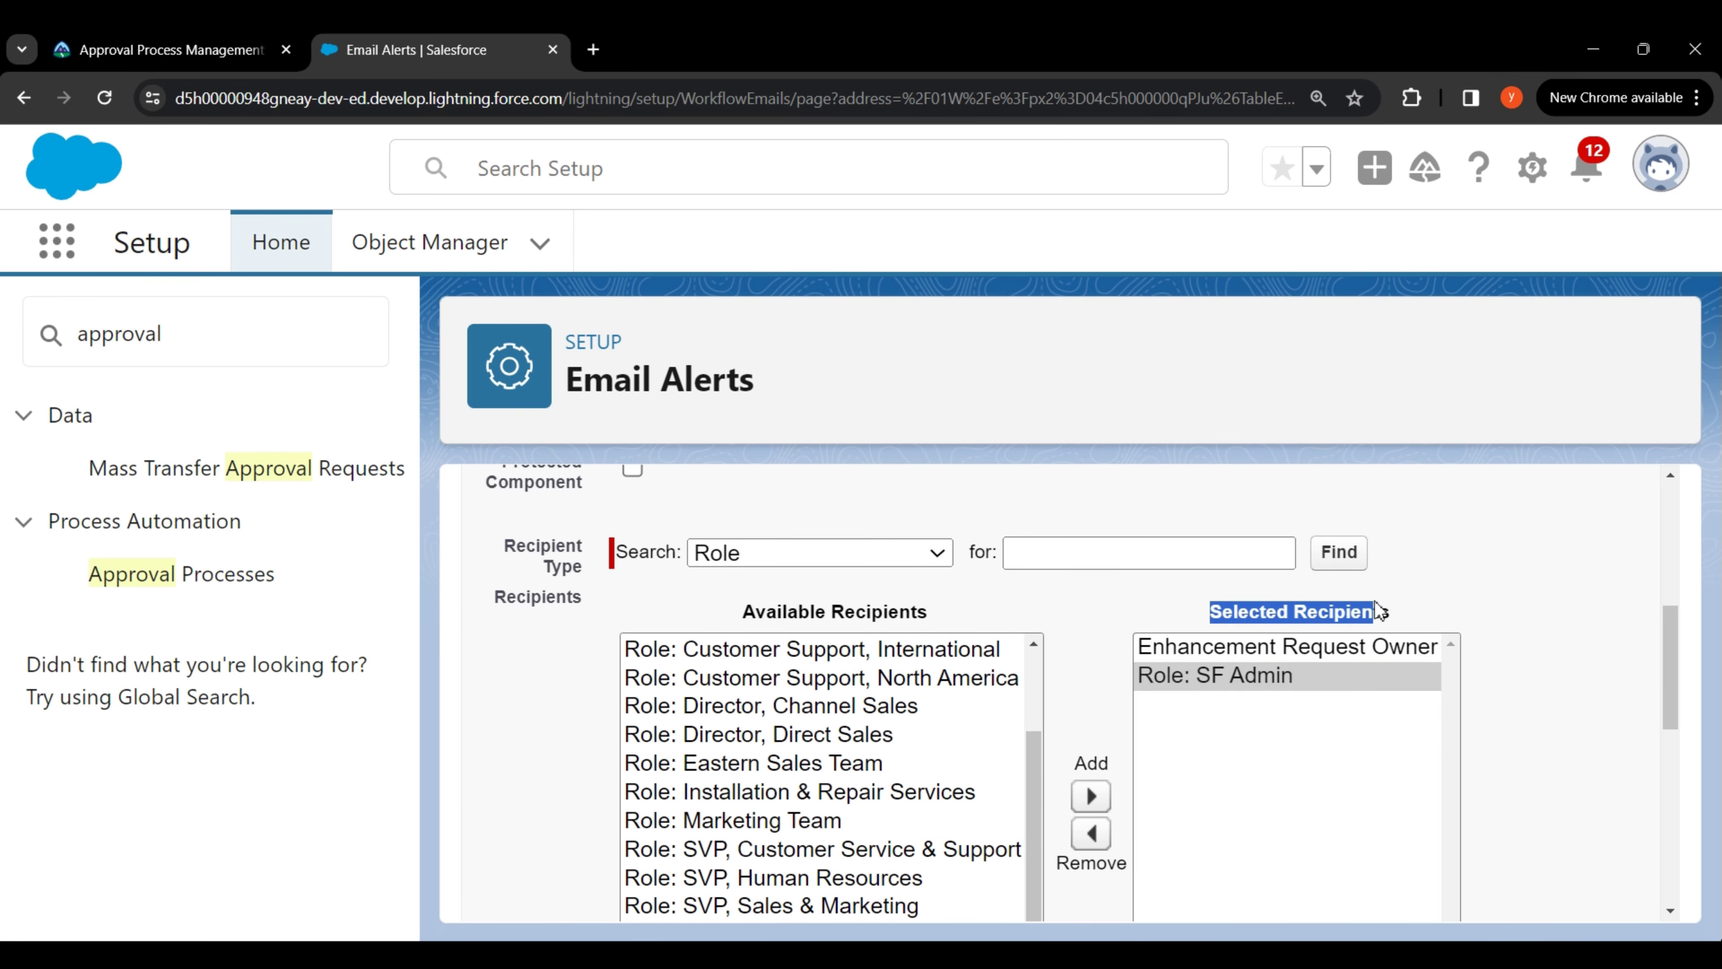
pyautogui.click(1424, 598)
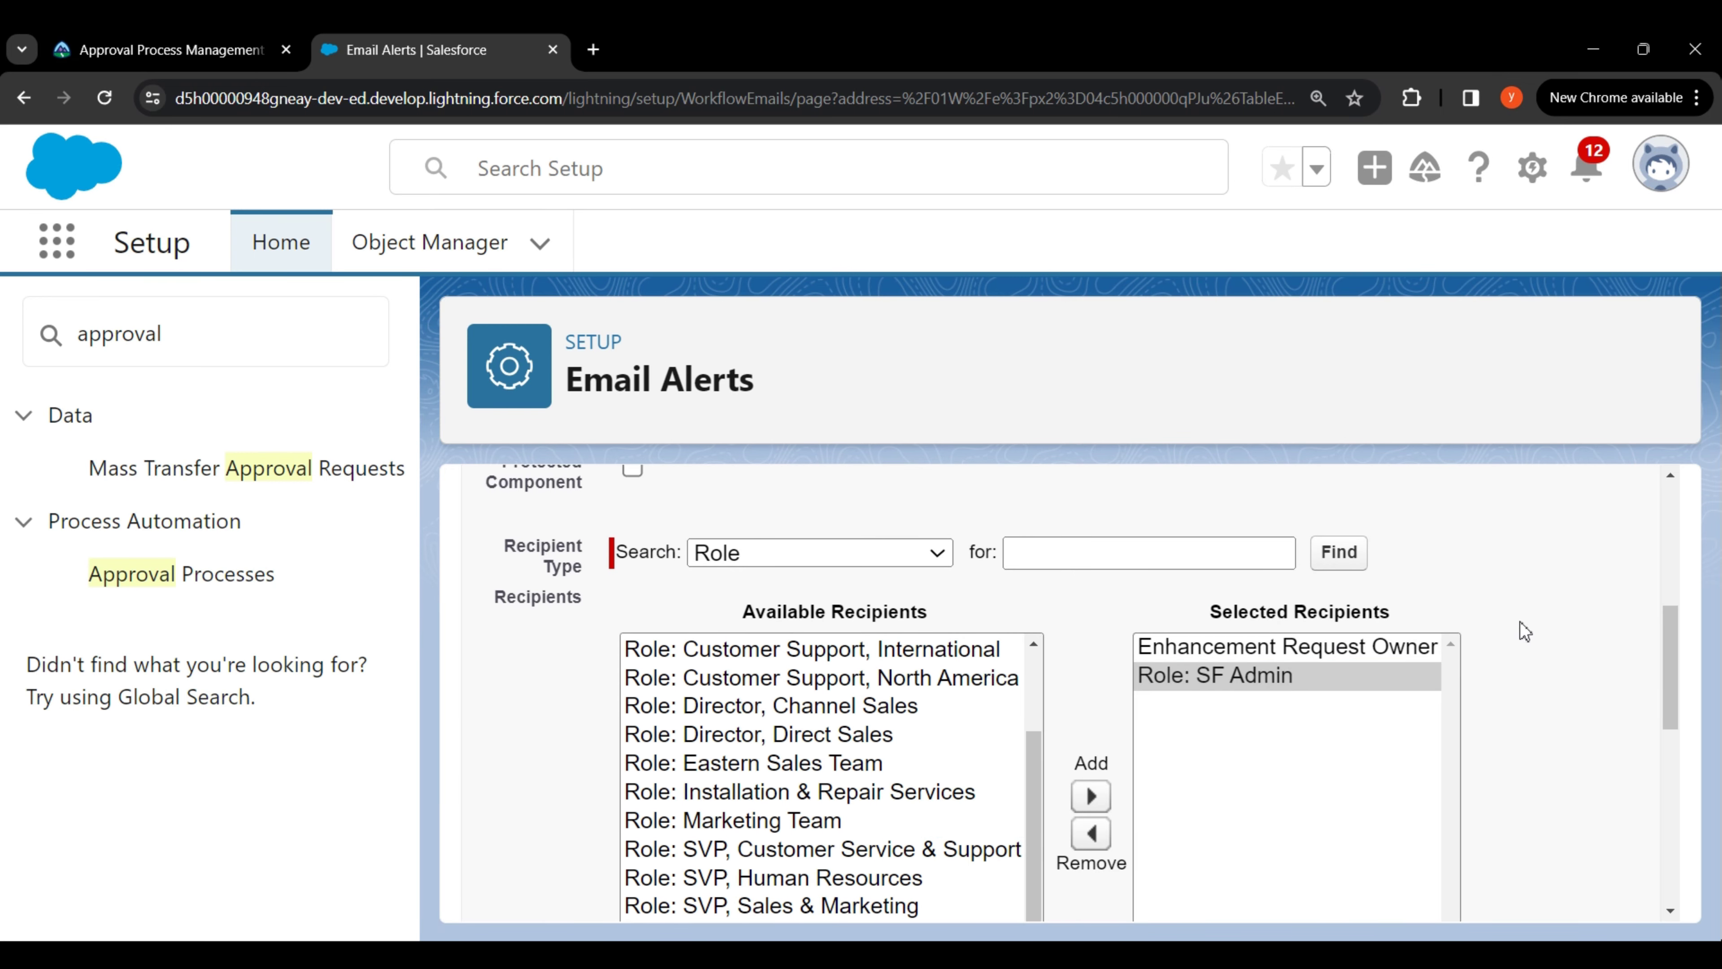
pyautogui.scroll(-5, 1525, 631)
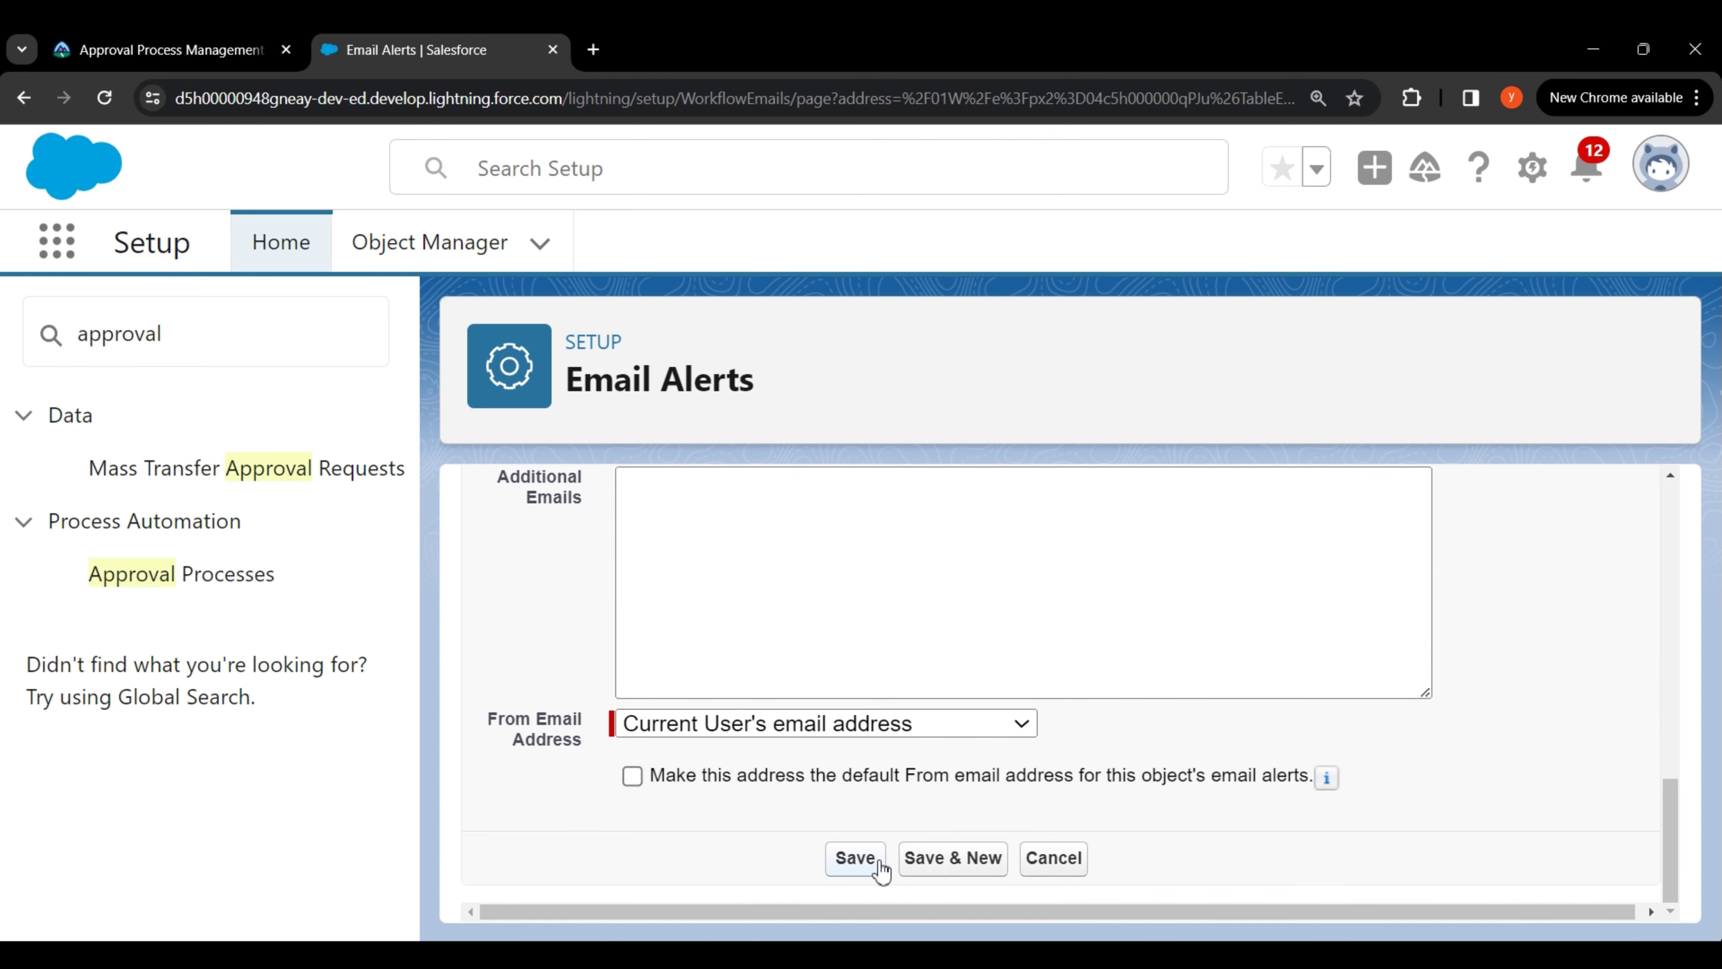
pyautogui.click(866, 858)
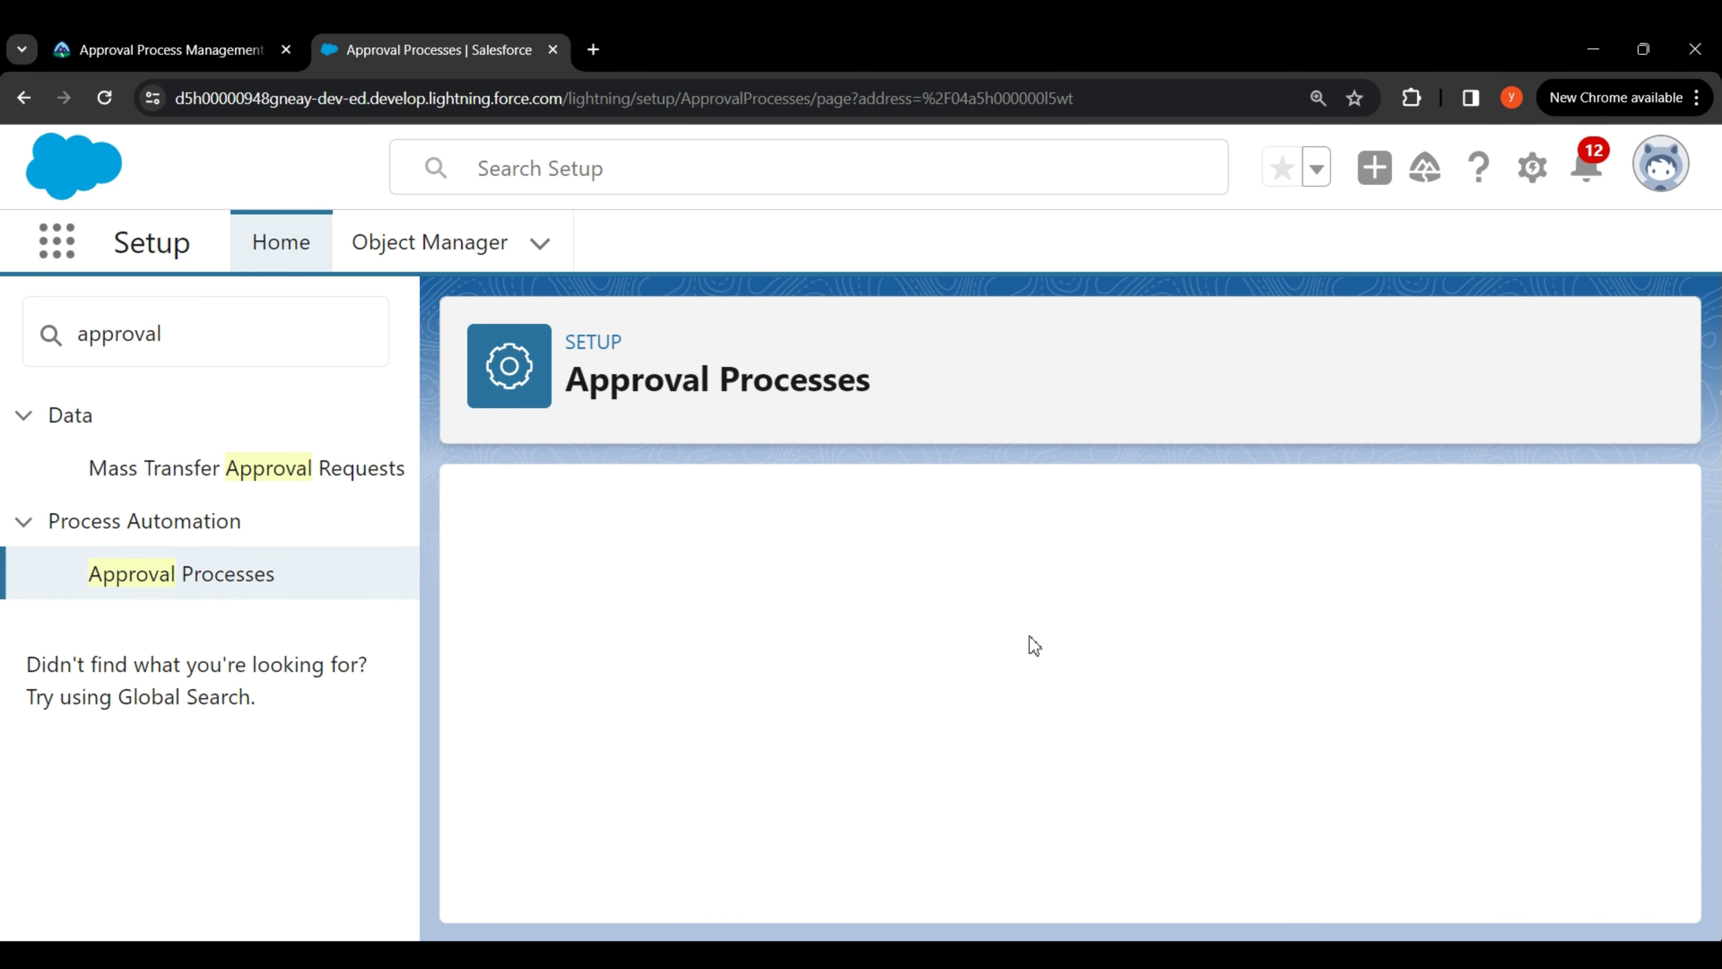
# Show the actions of the Center of Excellence approval step and check its approval actions for the new email alert.
pyautogui.scroll(-10, 1034, 644)
pyautogui.scroll(-2, 1035, 645)
pyautogui.scroll(2, 1029, 635)
pyautogui.moveTo(829, 588); pyautogui.dragTo(944, 696)
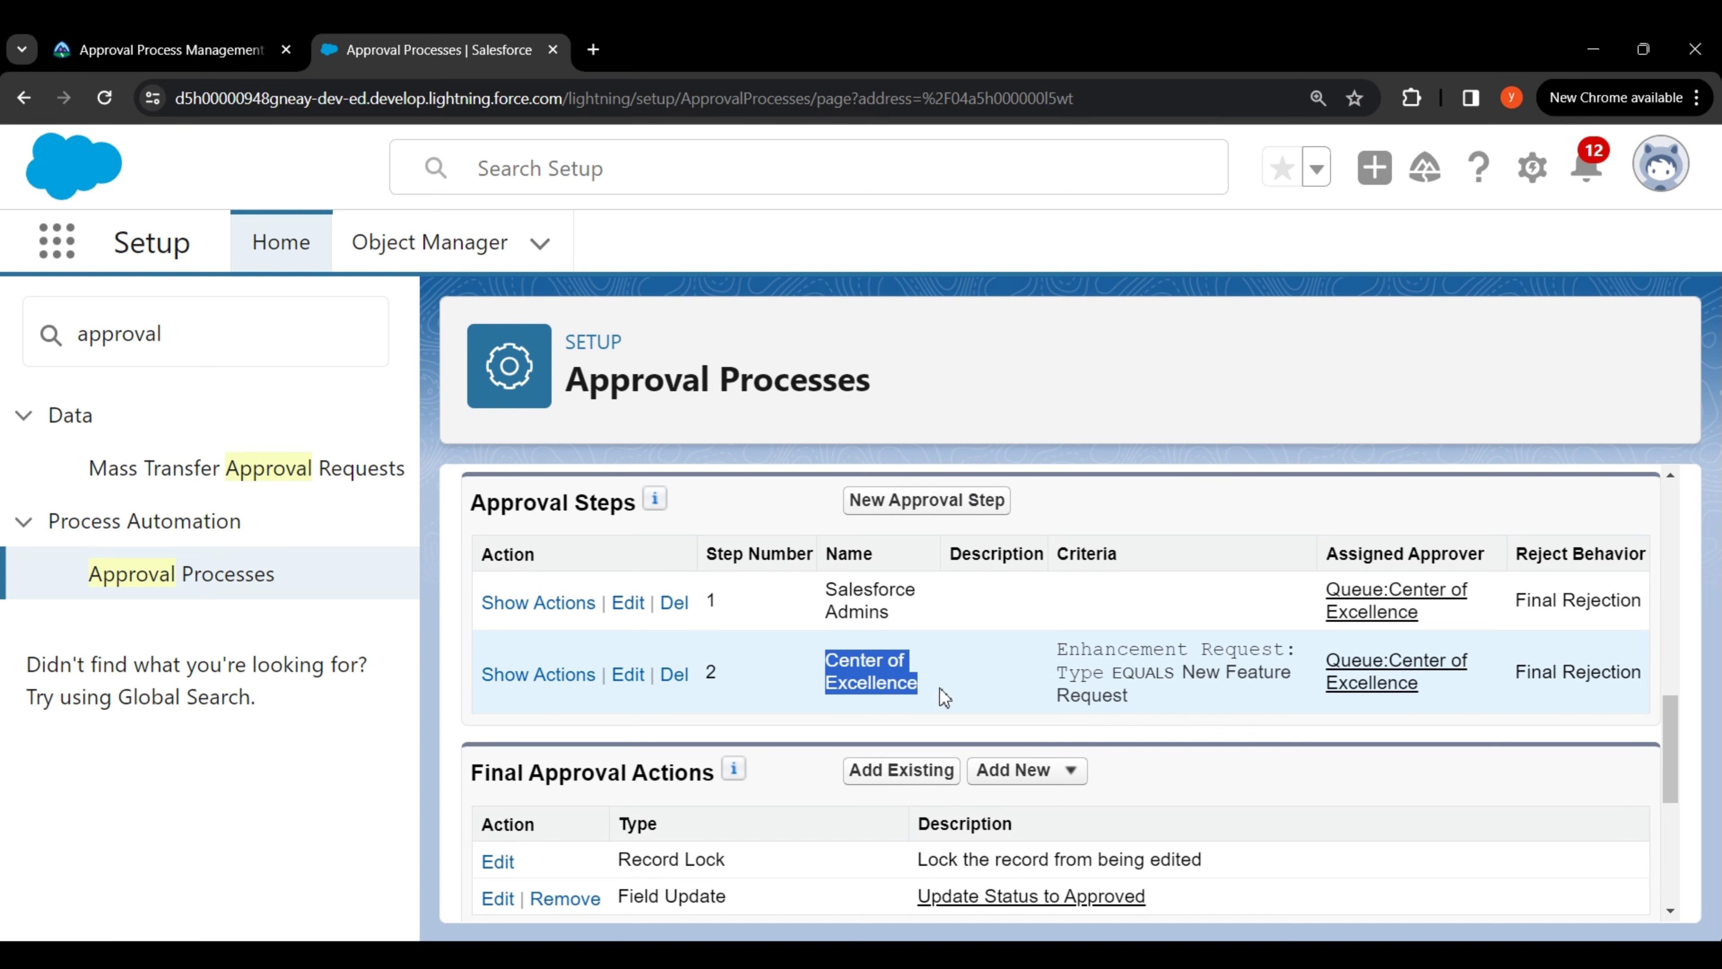
pyautogui.click(920, 720)
pyautogui.click(584, 675)
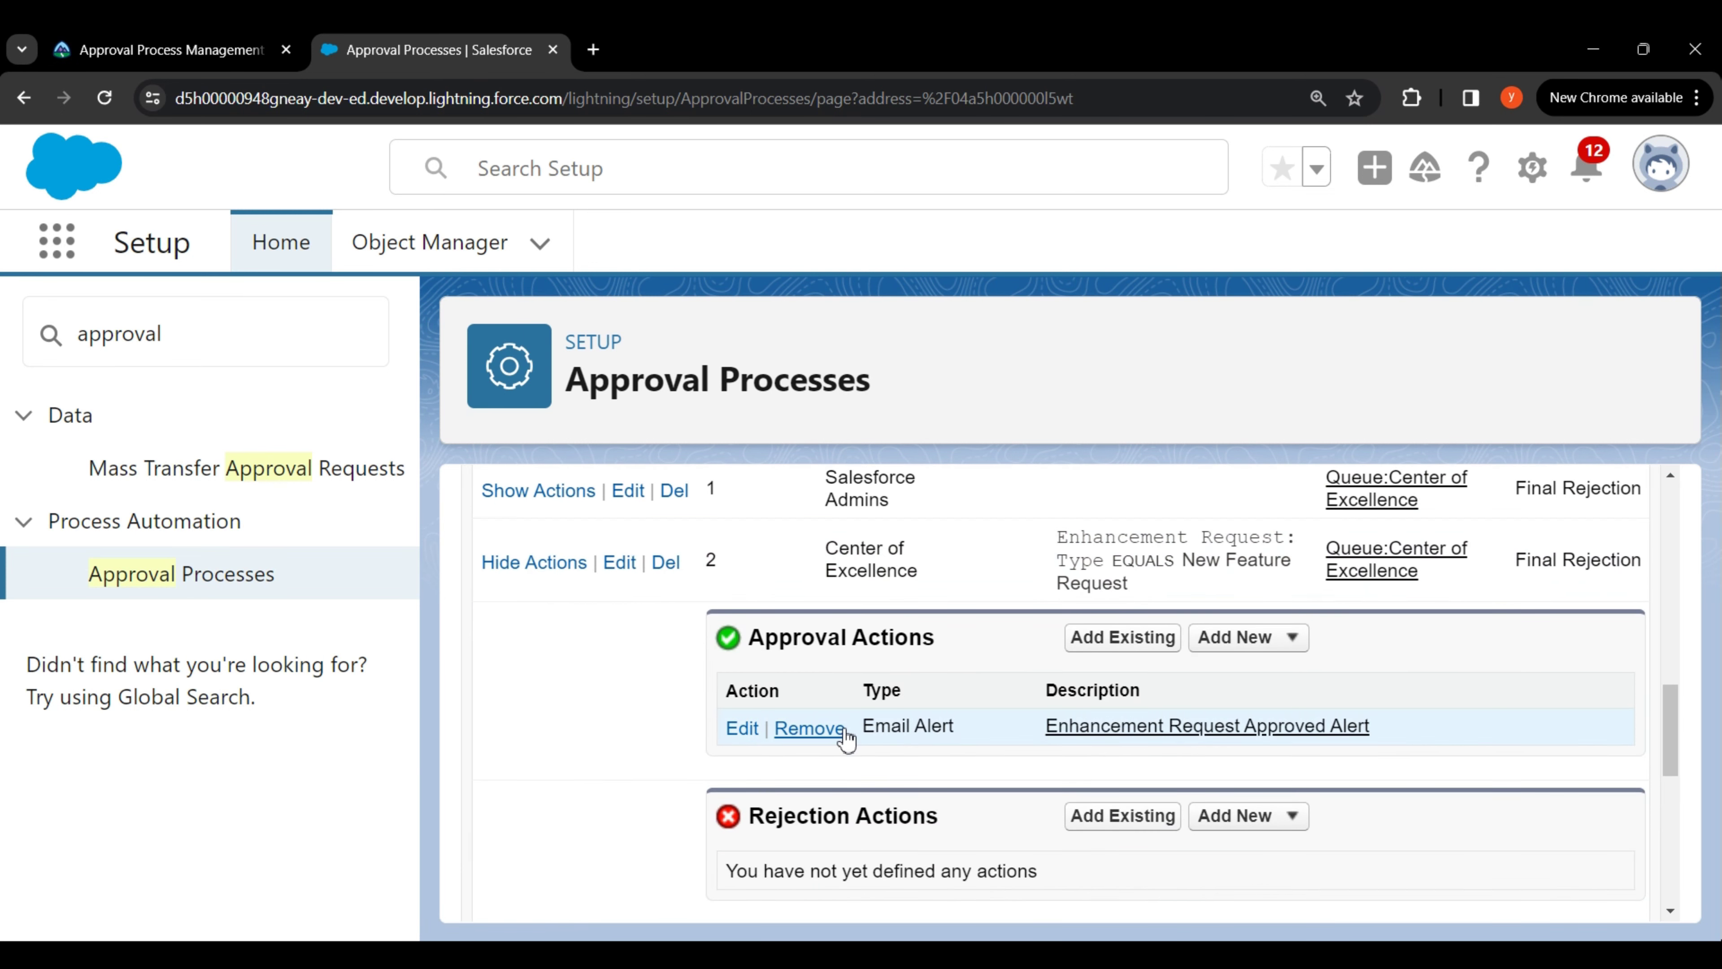
pyautogui.moveTo(864, 725); pyautogui.dragTo(1391, 728)
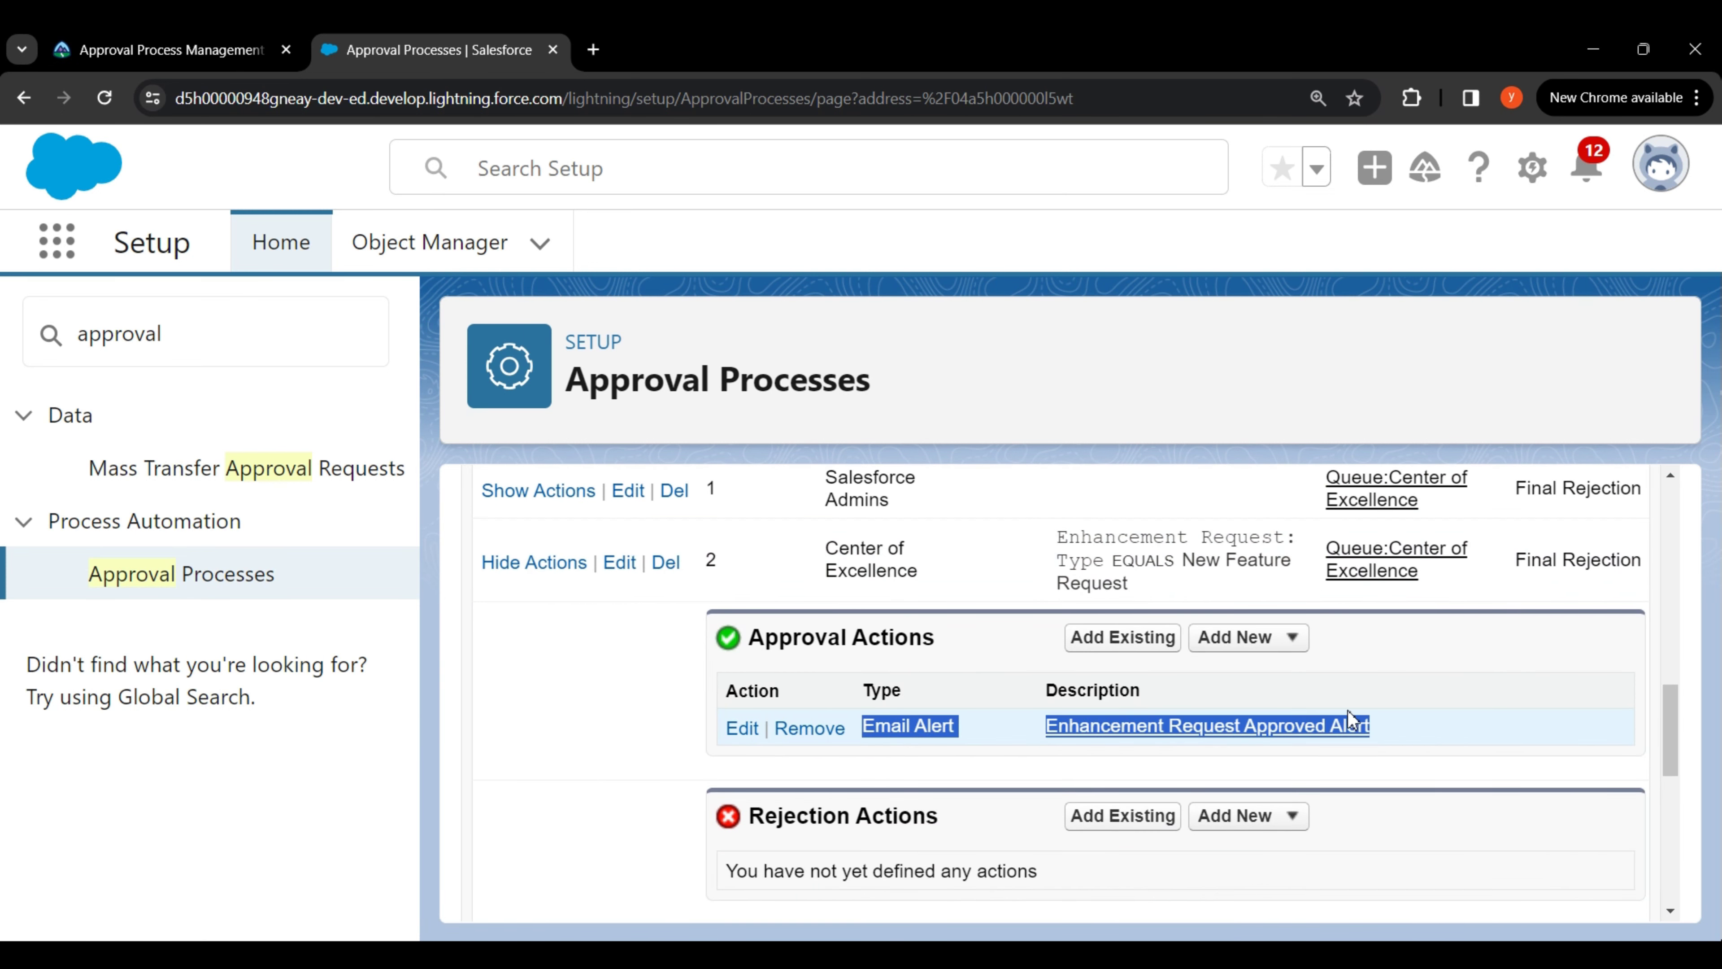
pyautogui.click(583, 742)
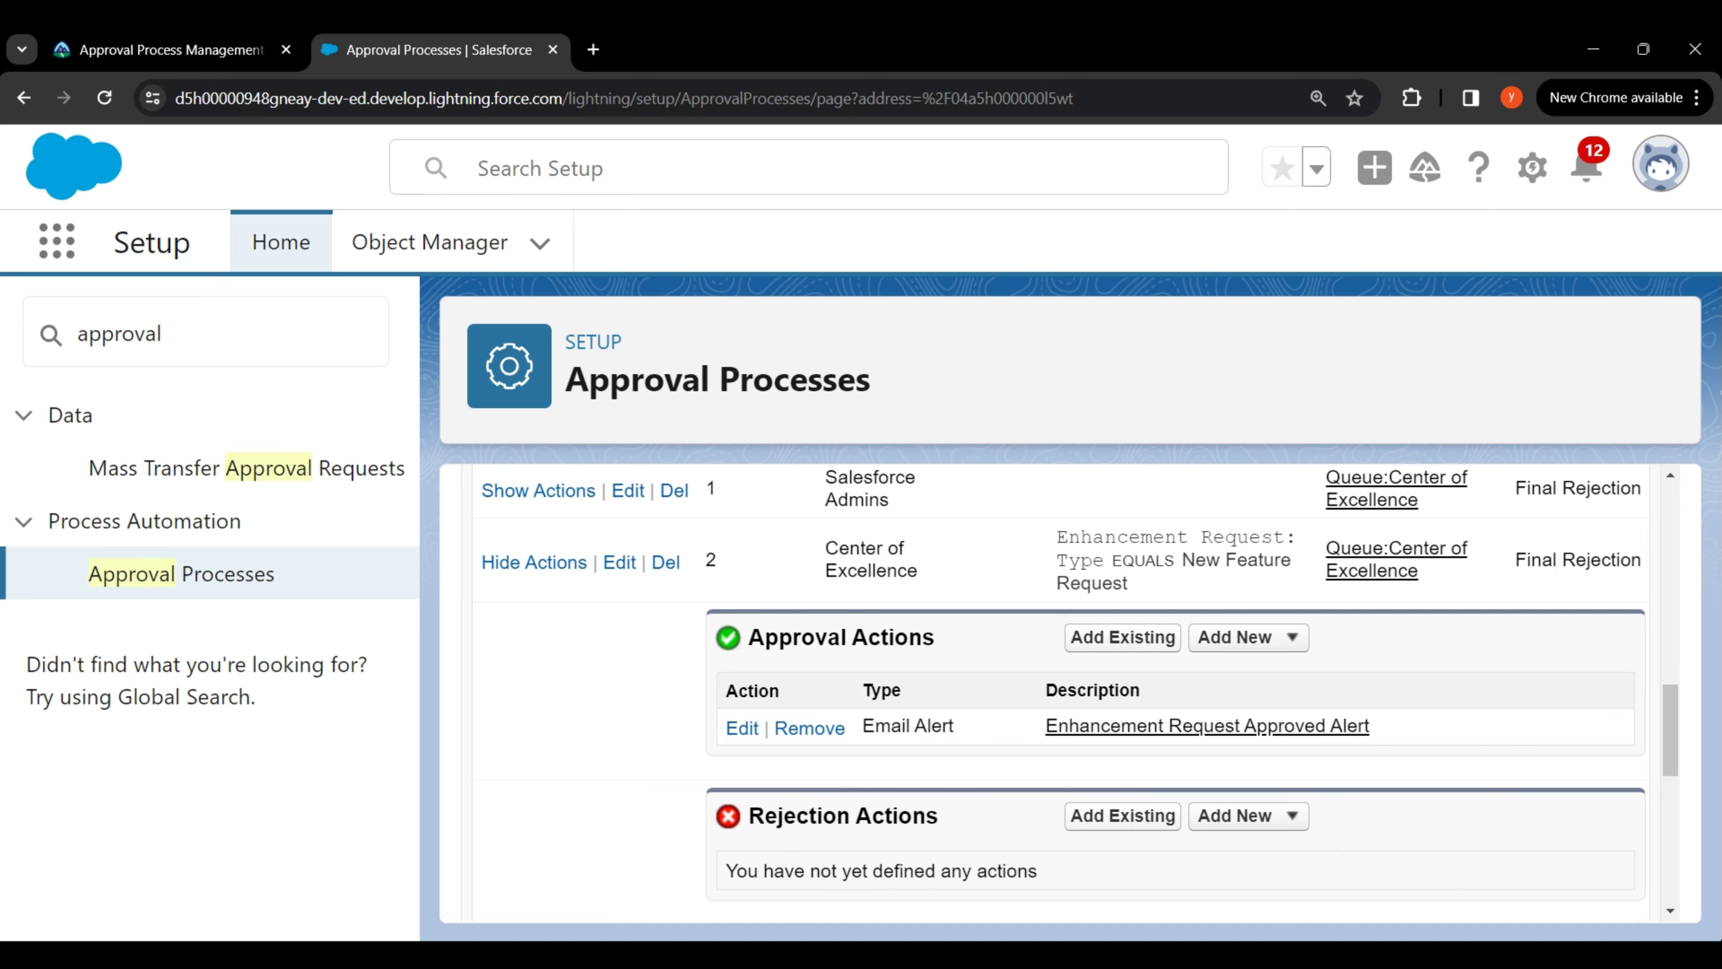
# Switch to the Trailhead superbadge page and run the check for challenge 3, the second step of the New Enhancement Request approval process.
pyautogui.hotkey('ctrl', 'shift', 'Tab')
pyautogui.scroll(-15, 703, 538)
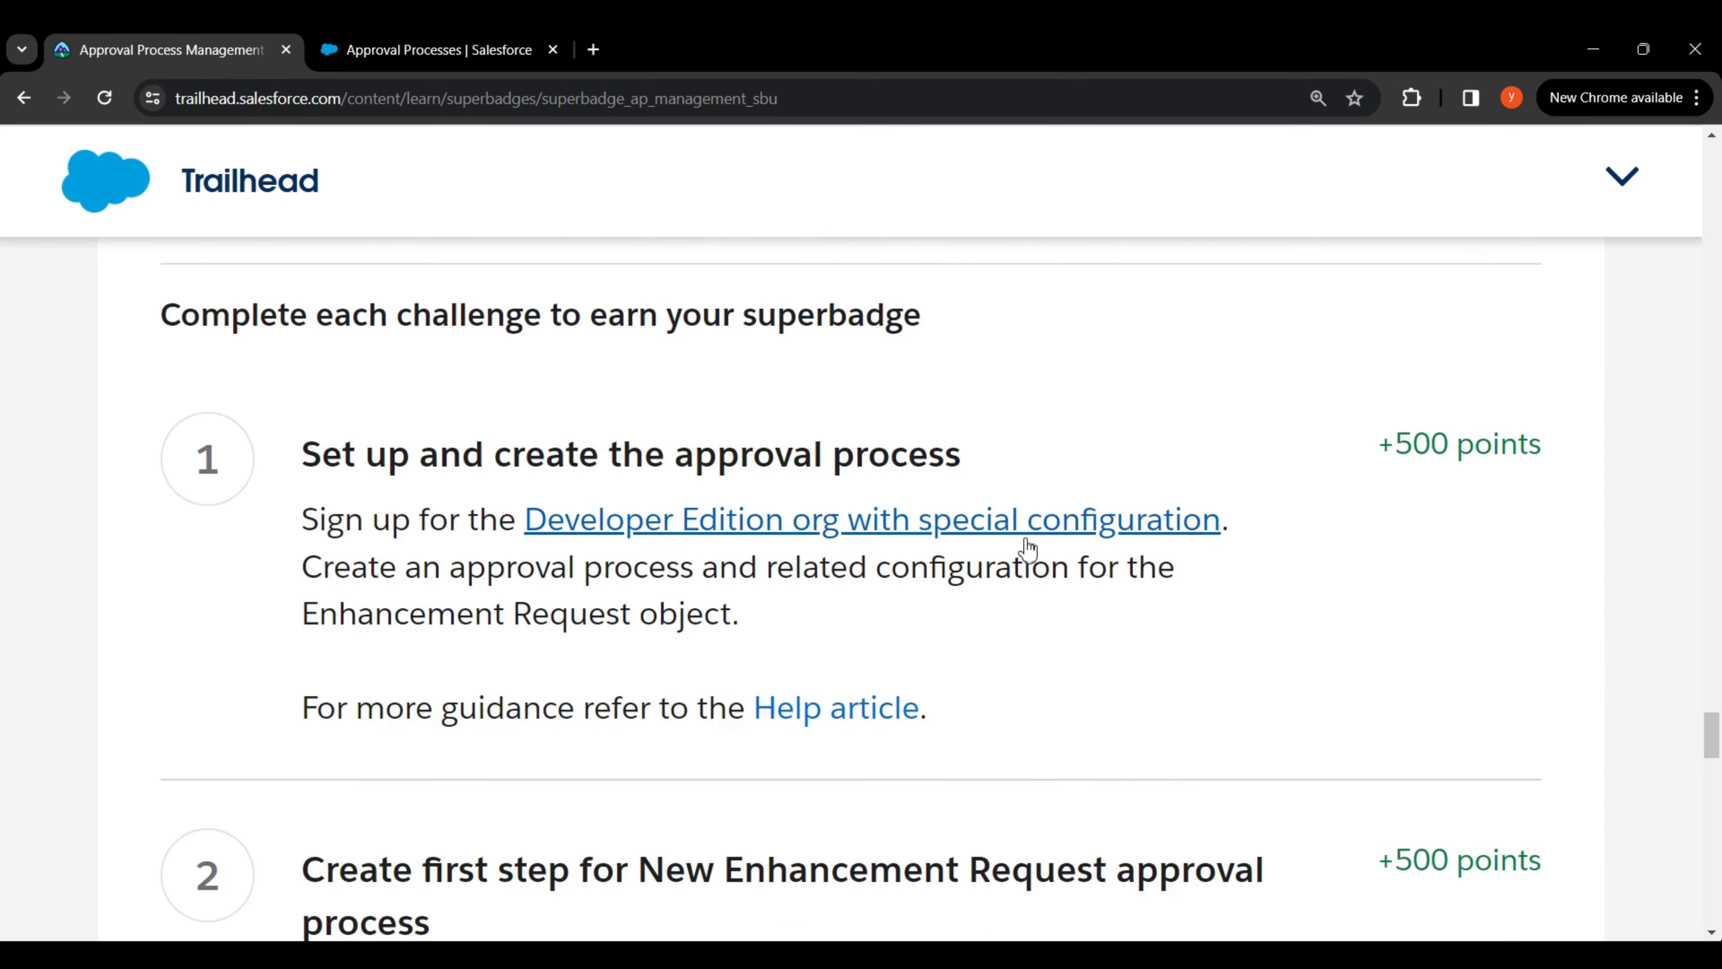
pyautogui.scroll(-5, 1029, 540)
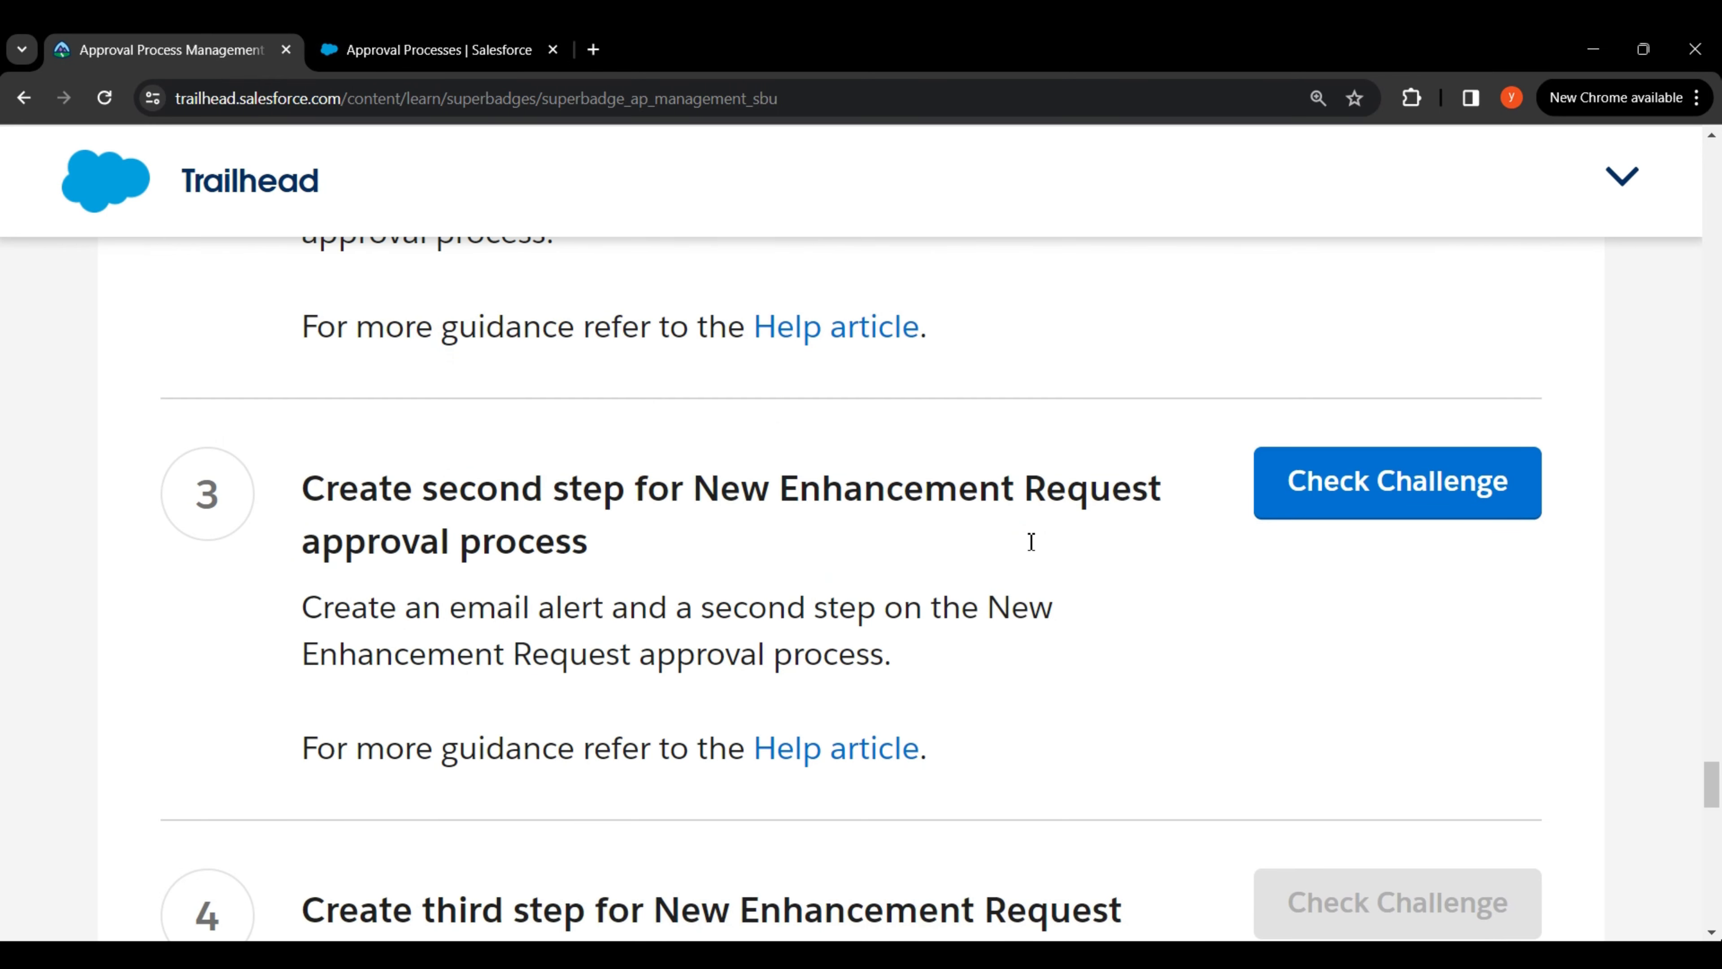
pyautogui.click(1318, 515)
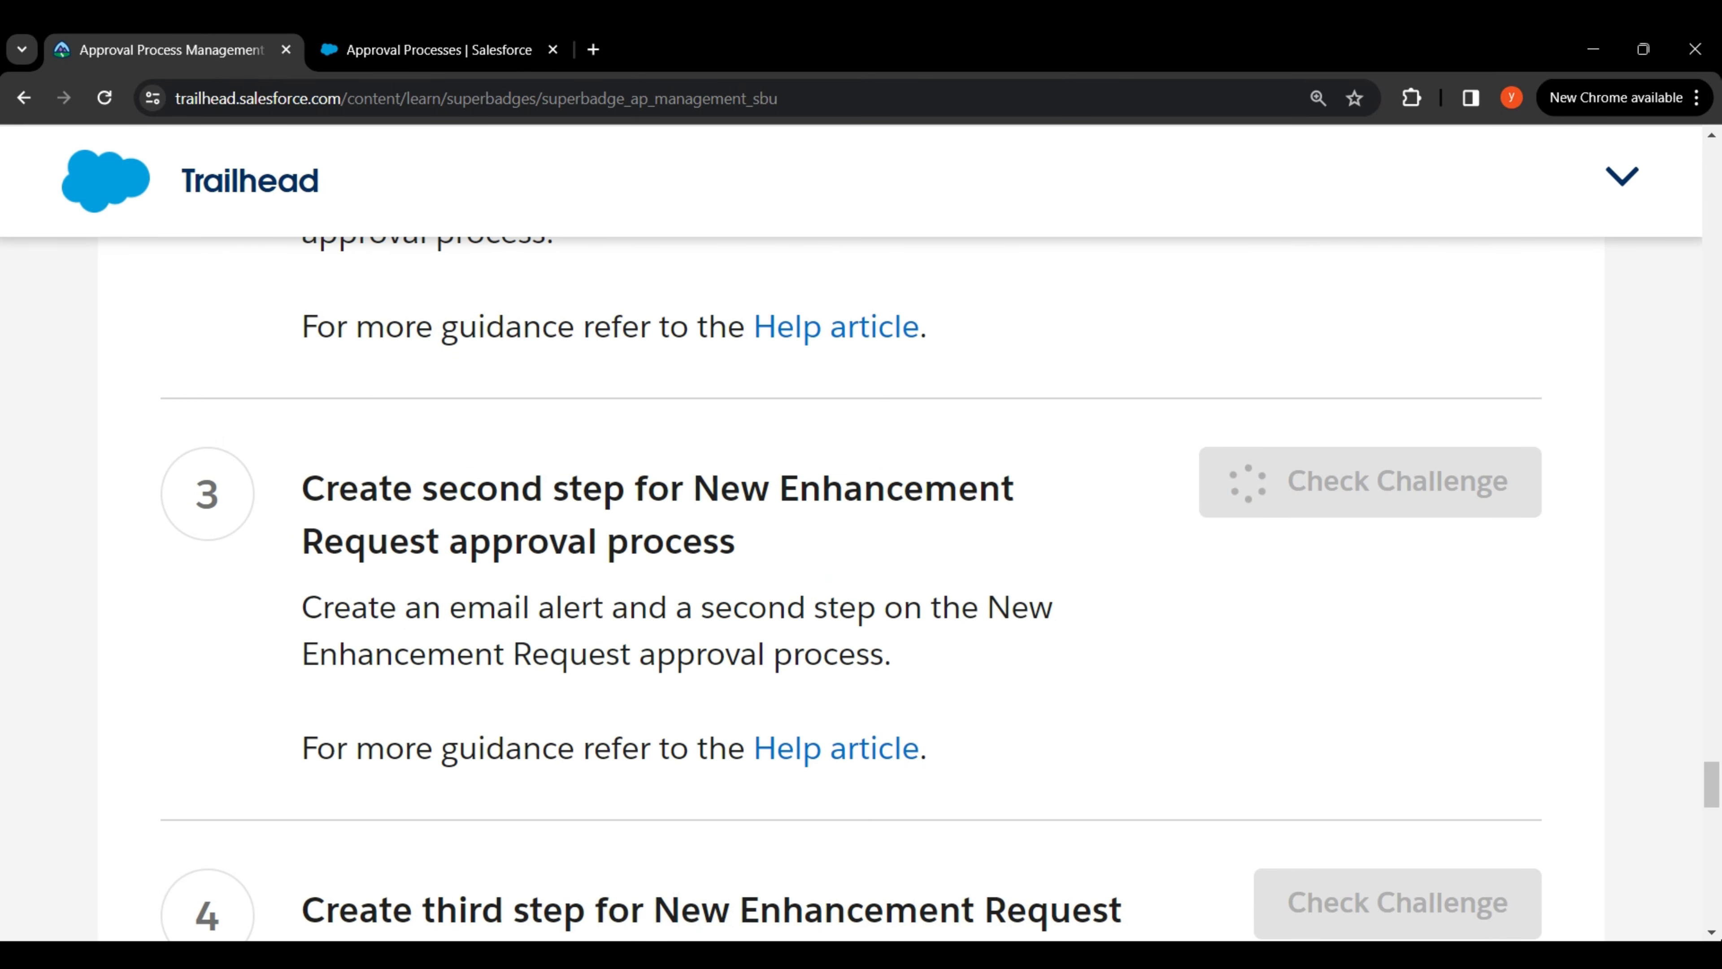